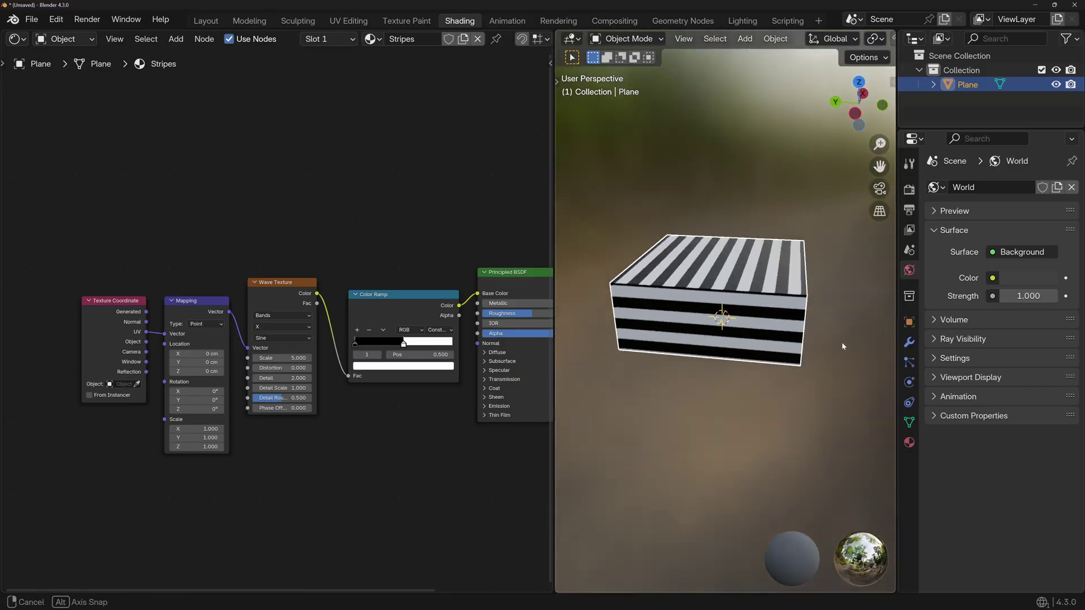
middle_click_drag(768, 248, 777, 237)
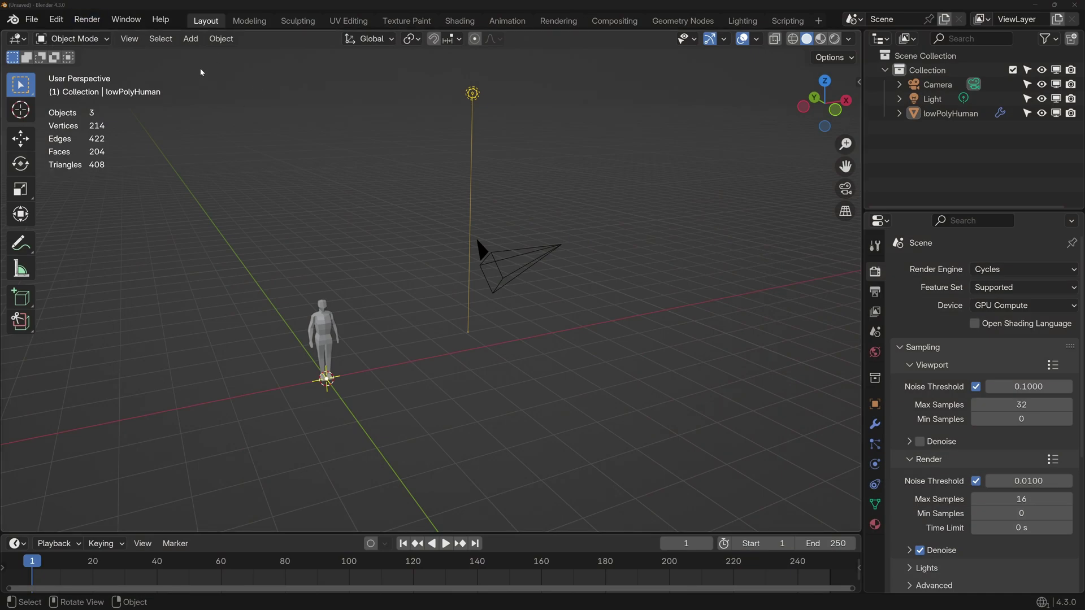
- Open the add-ons section of the Preferences and search it for "node"
left_click(56, 20)
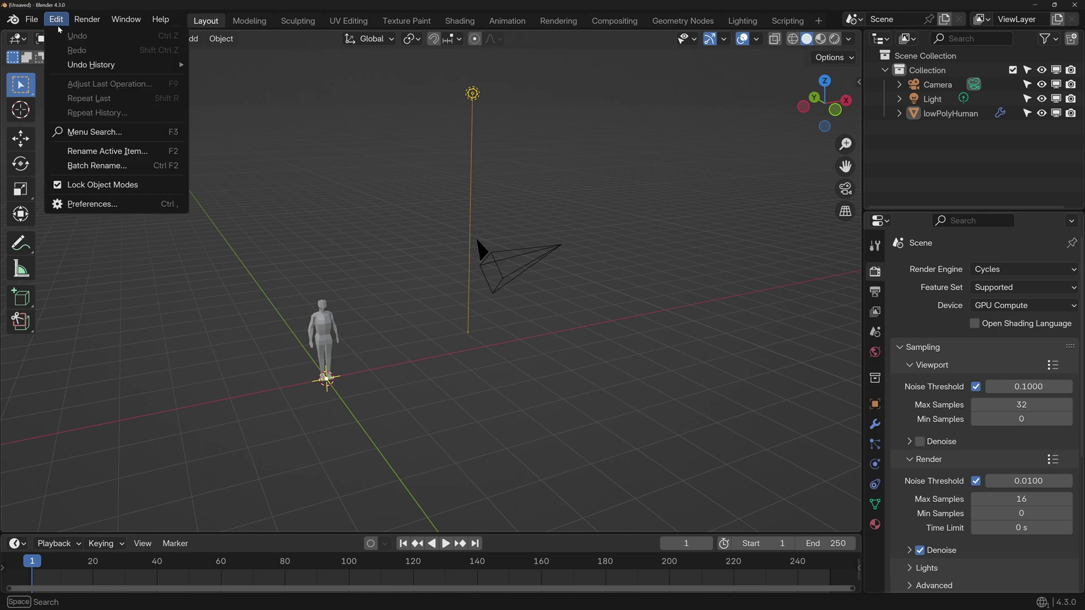
left_click(115, 211)
left_click(49, 148)
left_click(224, 26)
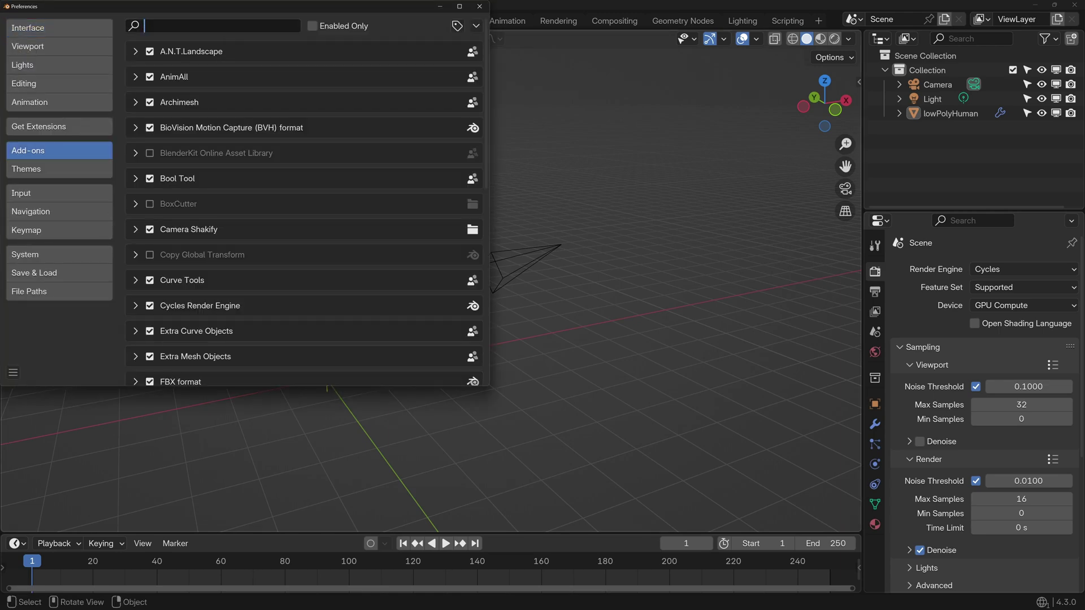
type("node")
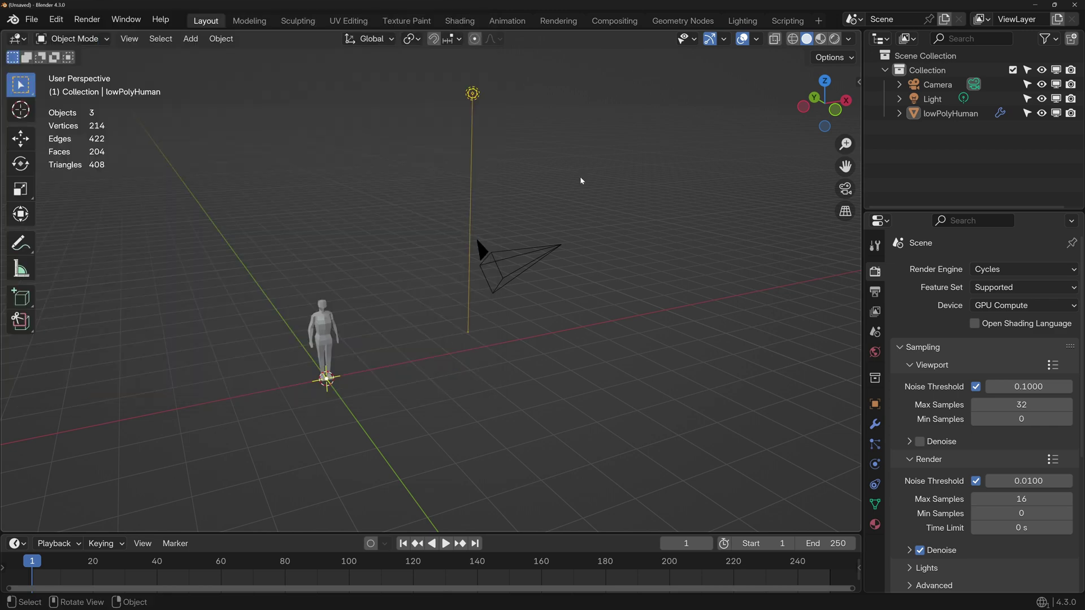
- Delete the camera, light and human figure from the scene, and add a mesh plane at the origin
left_click_drag(581, 179, 256, 420)
key("x")
left_click(255, 419)
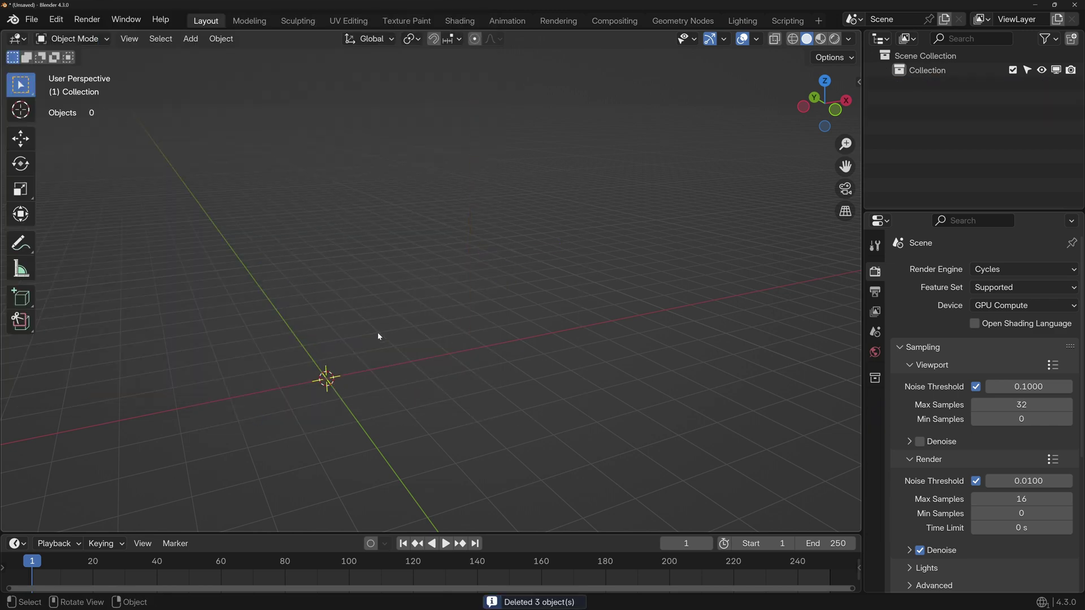
key("shift+a")
mouse_move(377, 334)
left_click(447, 34)
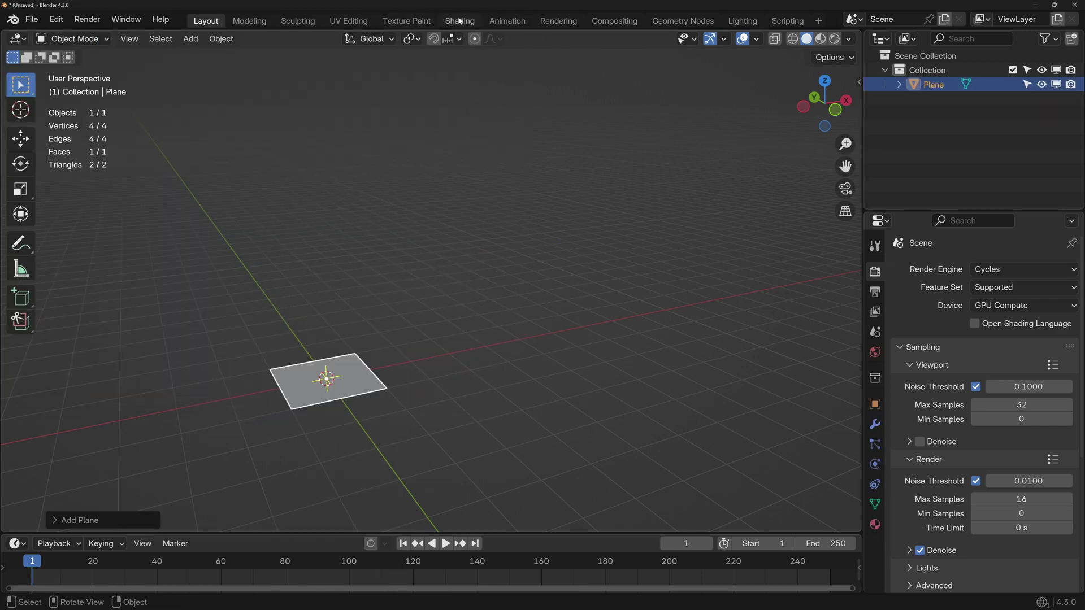
- In the Shading workspace, create a new material for the plane and name it Stripes
left_click(459, 20)
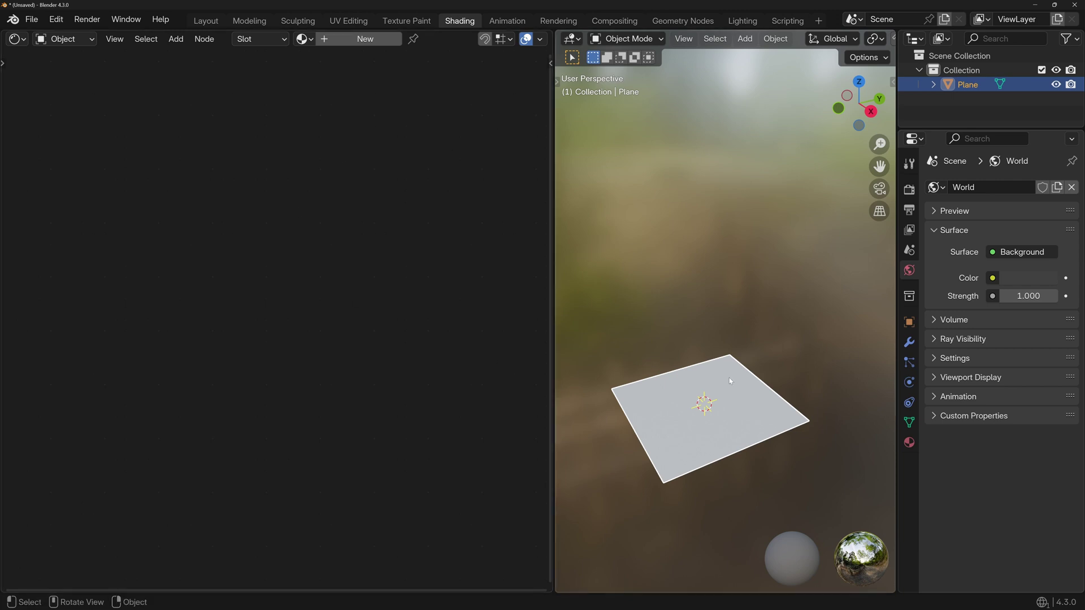
key("KP_5")
key("KP_7")
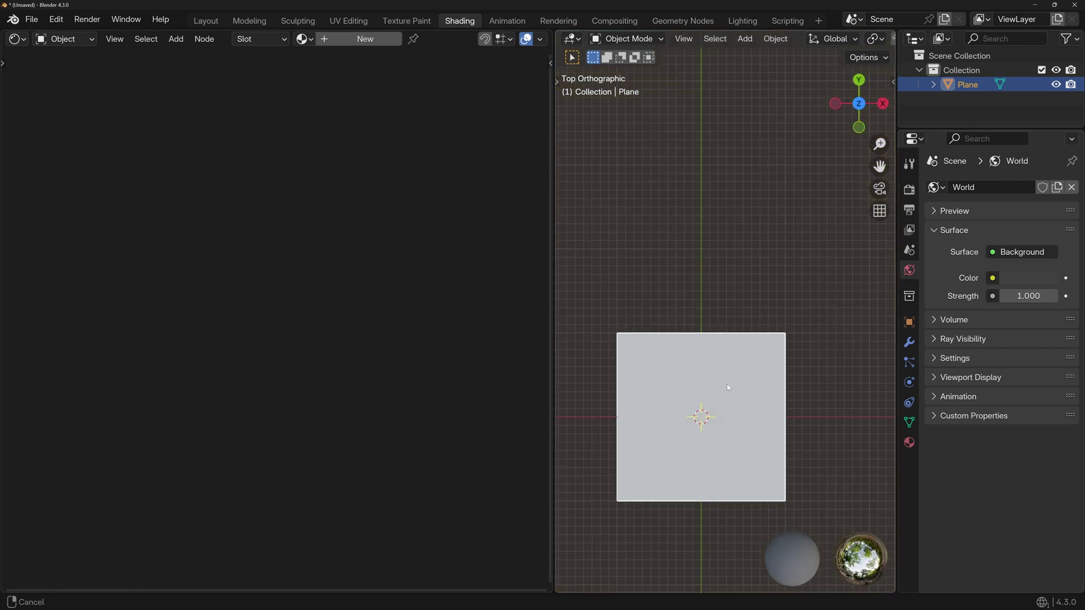
scroll(736, 282, "up", 3)
left_click(362, 39)
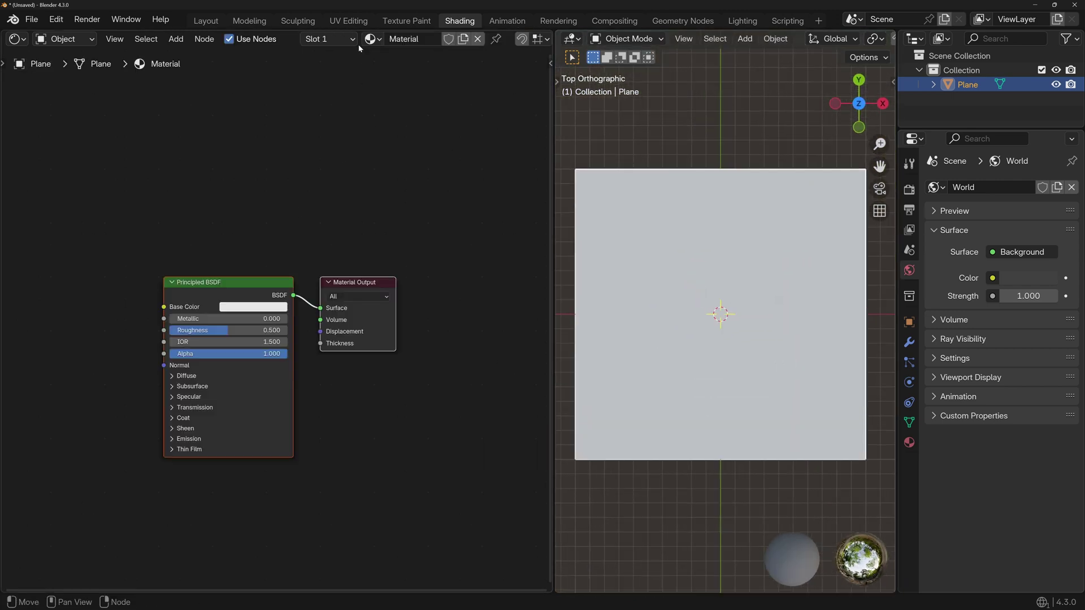
left_click(408, 39)
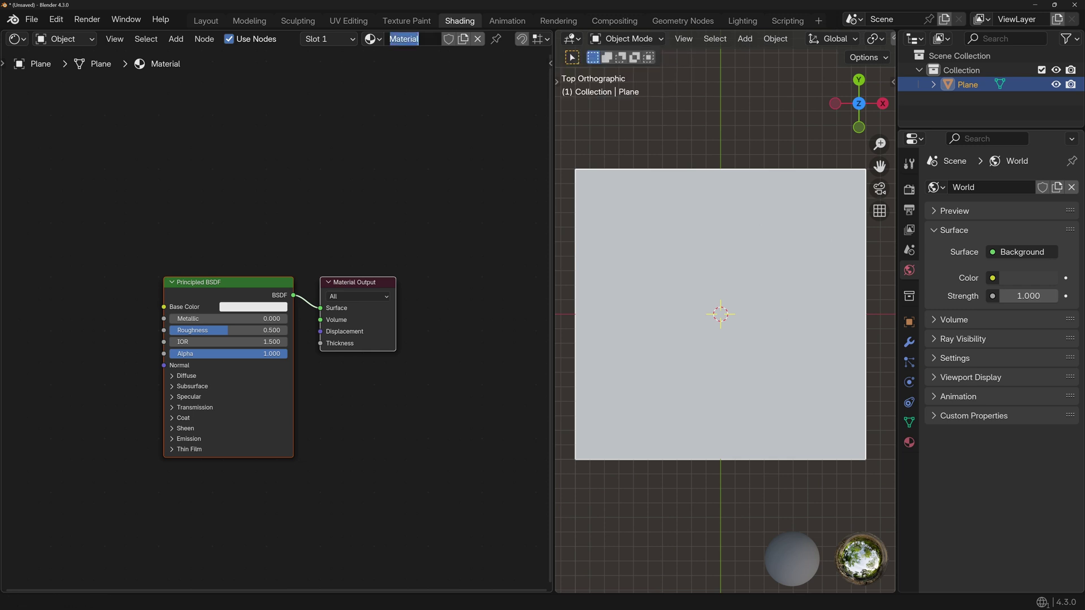
type("Stripes")
key("Return")
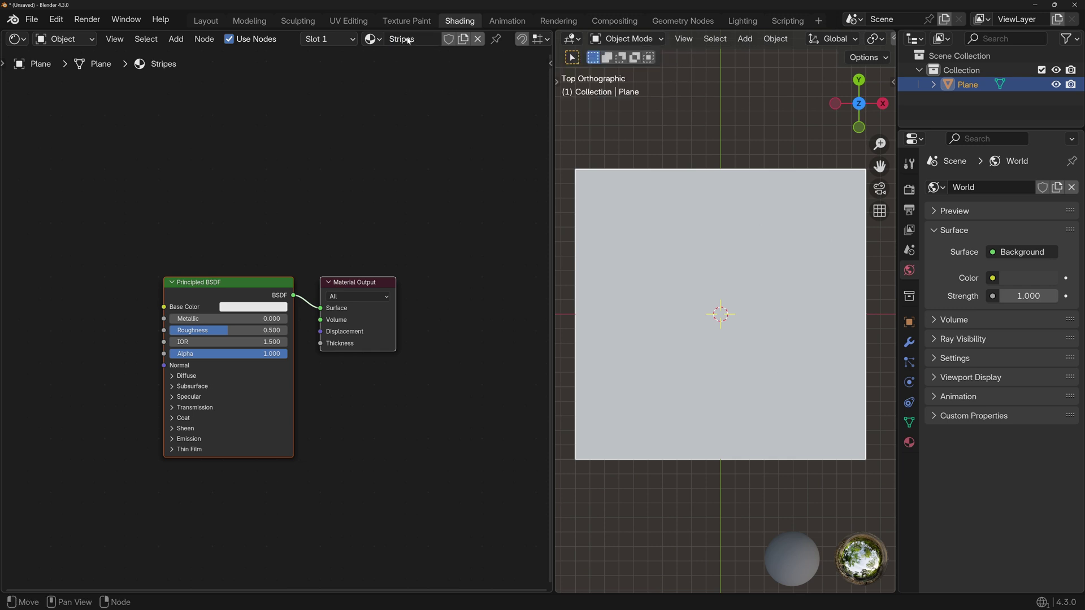
- Add a Wave Texture node before the Principled BSDF node in the Stripes material
scroll(403, 131, "down", 1)
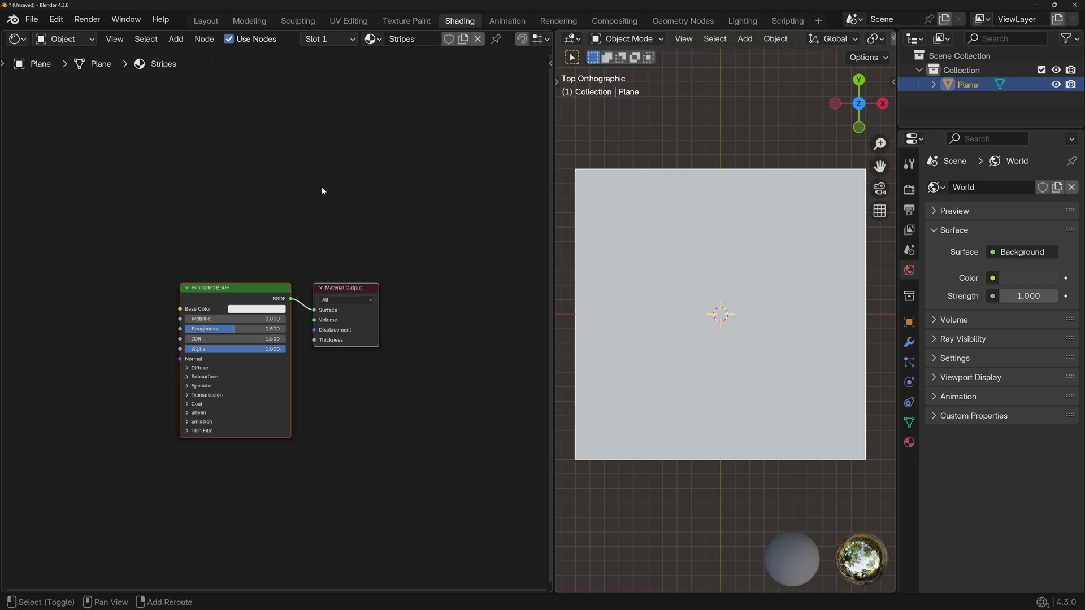
middle_click_drag(321, 186, 429, 155)
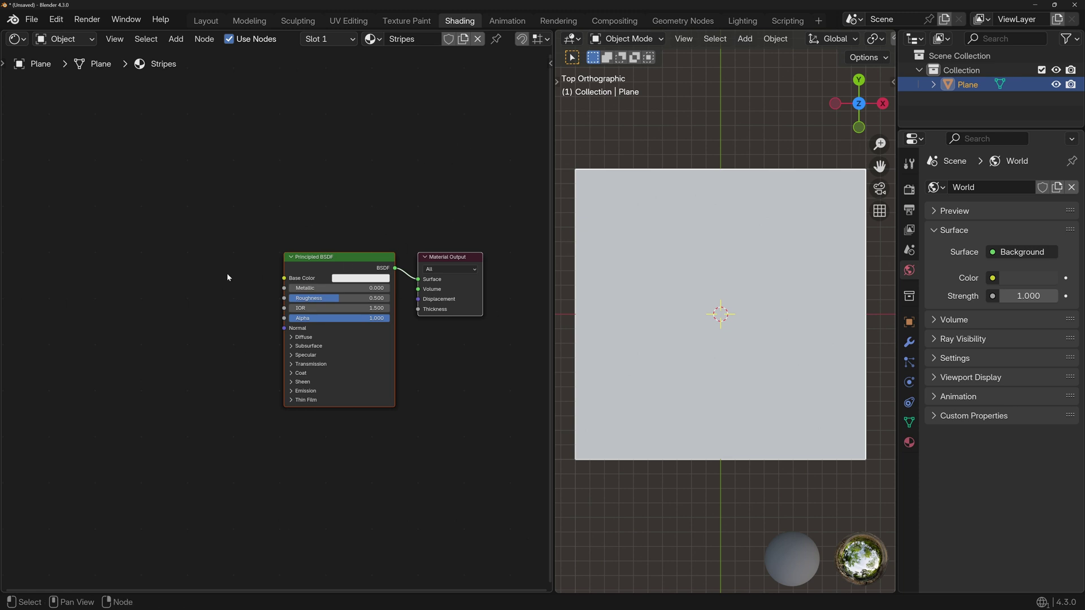
key("shift+a")
type("wave")
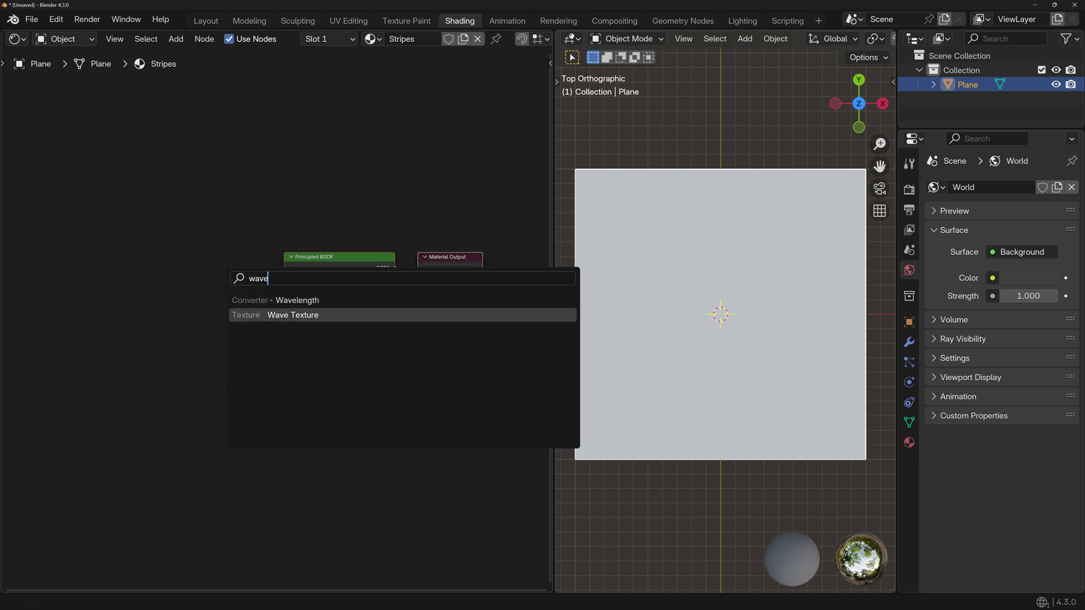
key("Return")
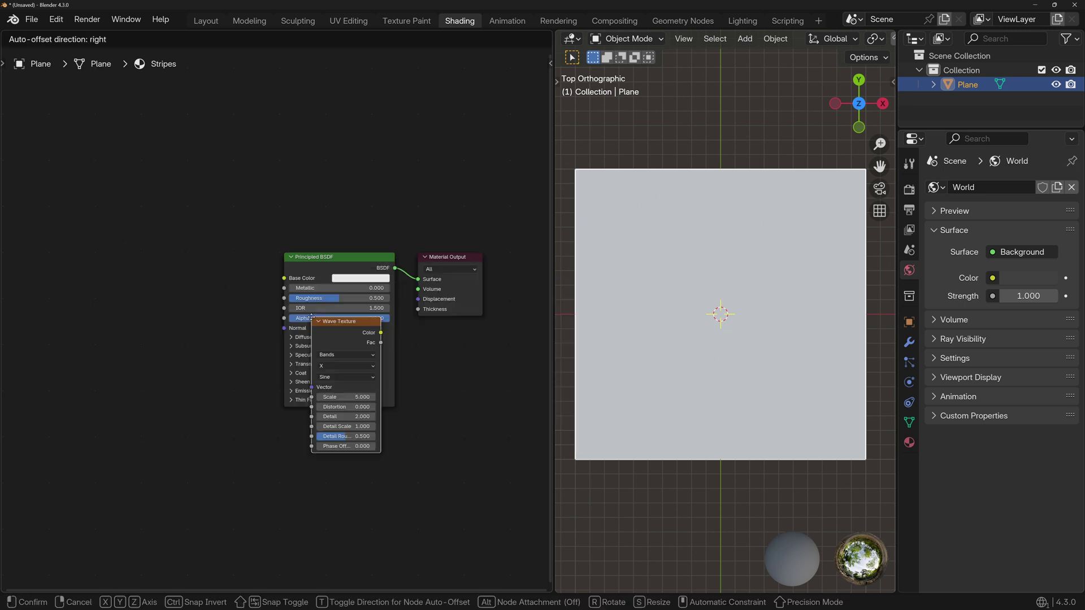
left_click(156, 264)
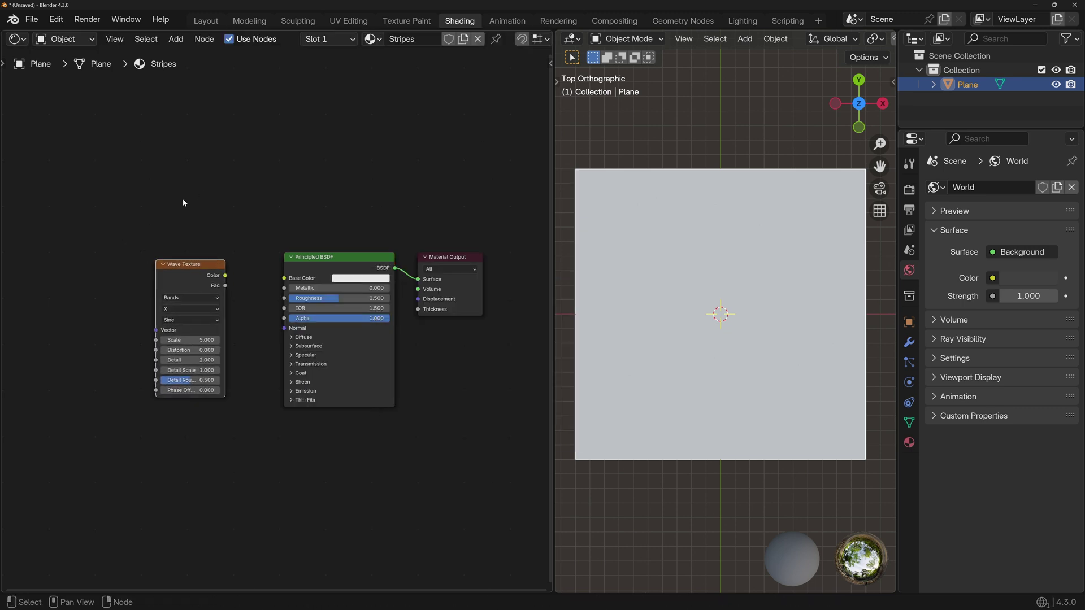
- Connect the Wave Texture's Color output to the Principled BSDF's Base Color and inspect the bands on the plane
key("shift+a")
mouse_move(77, 334)
left_click_drag(224, 275, 284, 278)
scroll(691, 192, "up", 8)
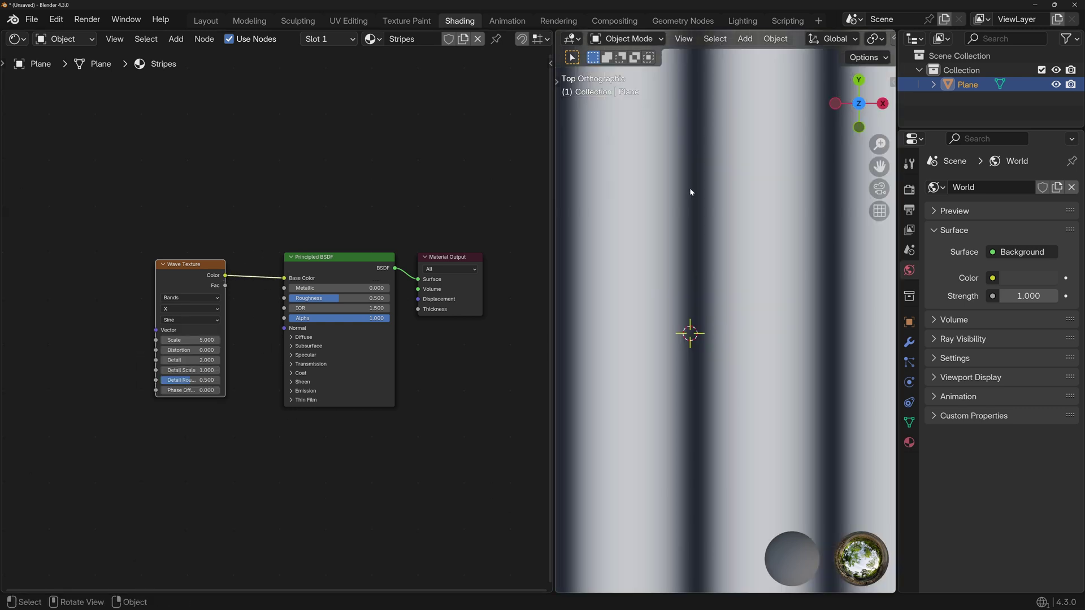
scroll(695, 350, "up", 2)
middle_click_drag(735, 101, 669, 113, "shift")
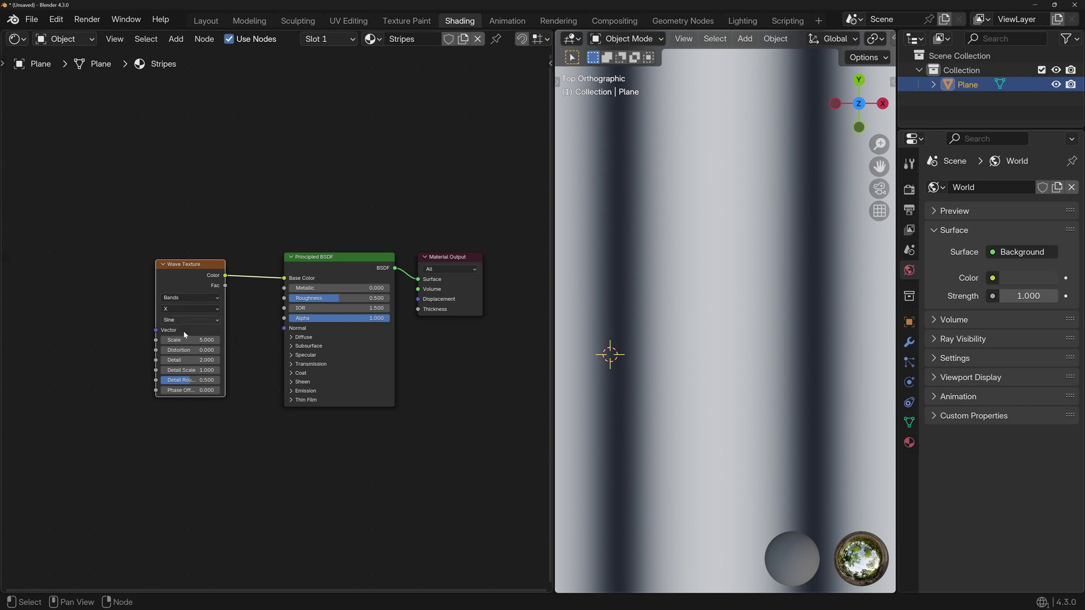
middle_click_drag(675, 380, 597, 374)
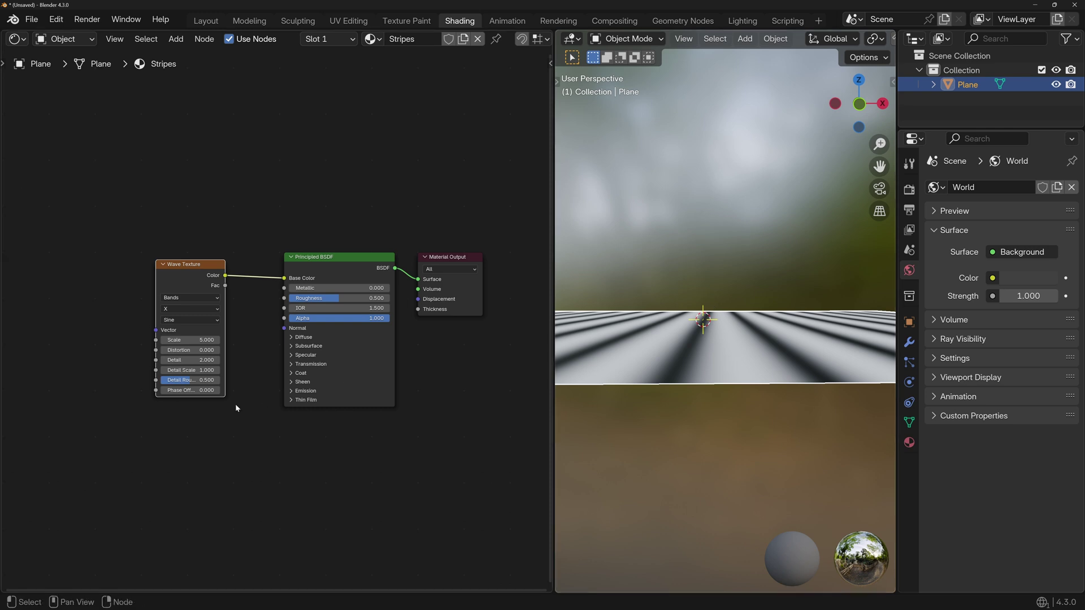
- Insert a Color Ramp node into the link between the Wave Texture and the Principled BSDF
left_click_drag(196, 275, 168, 278)
key("shift+a")
type("color")
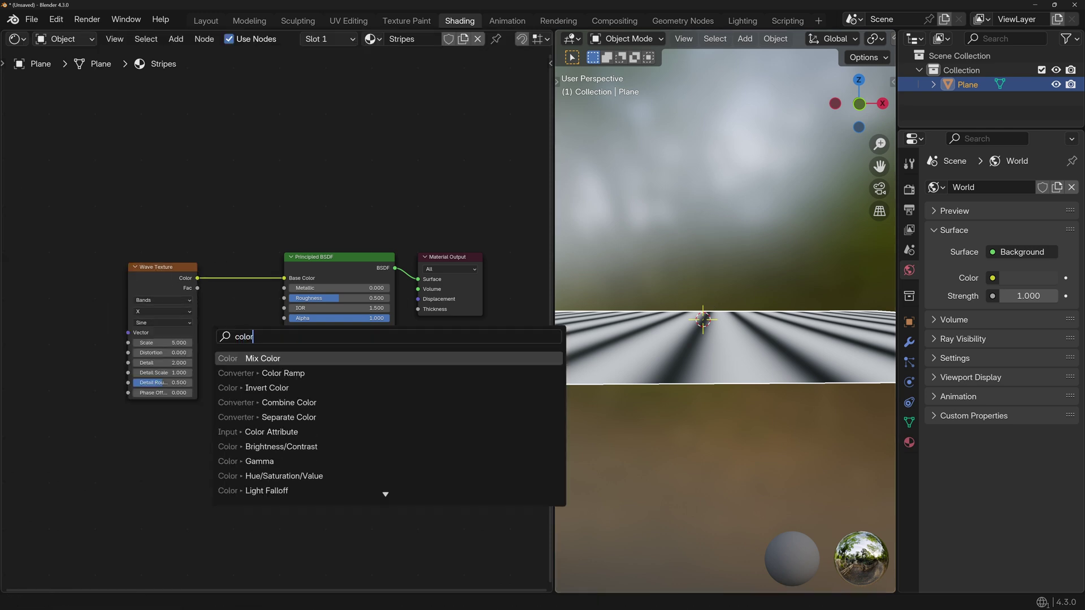
left_click(282, 373)
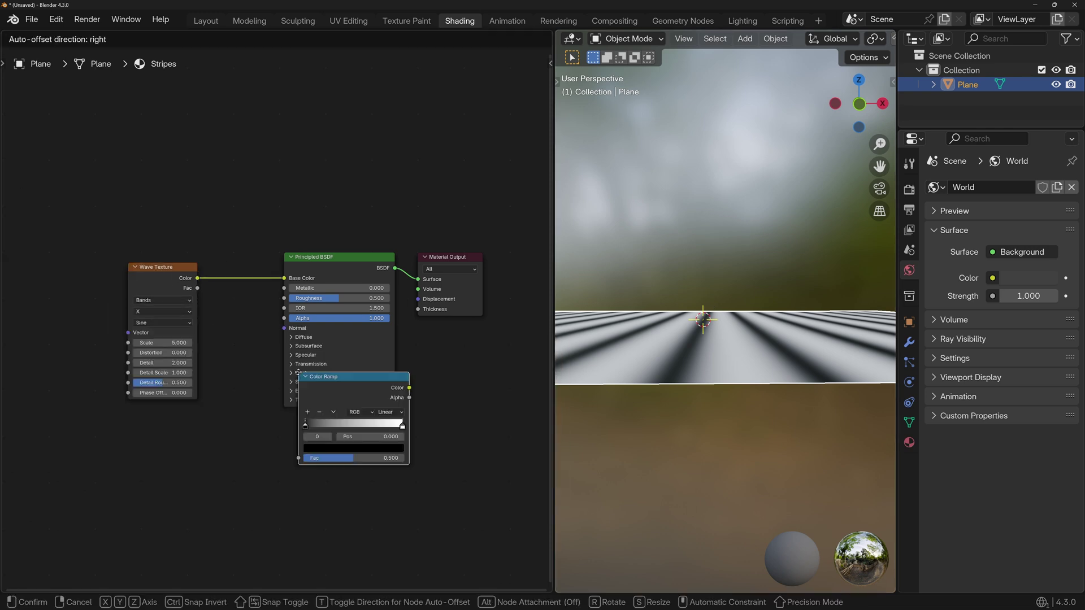
left_click(227, 276)
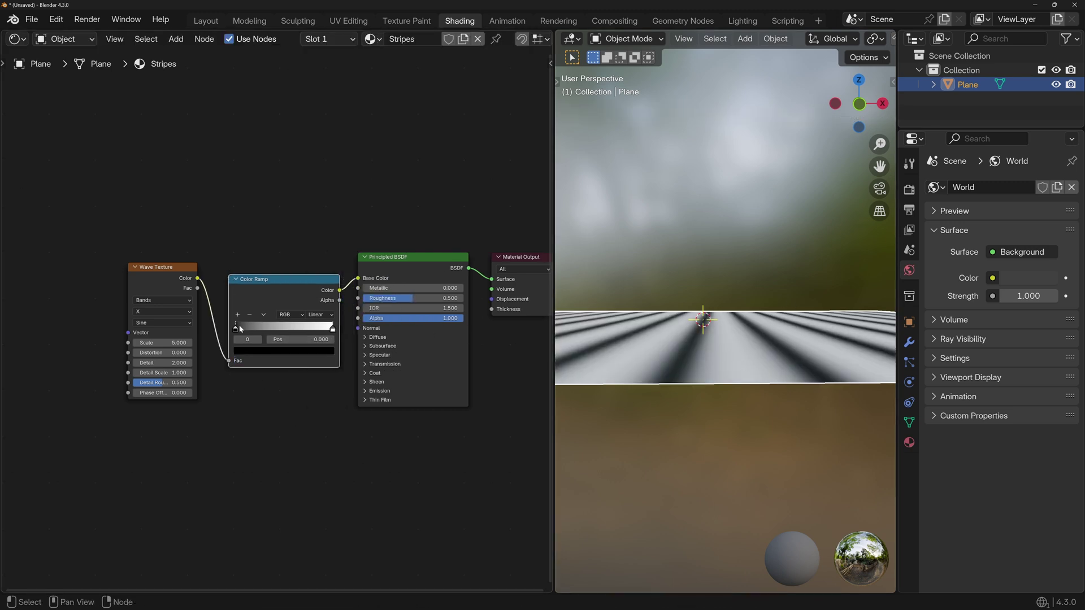
- Set the Color Ramp's interpolation to Constant and slide its white stop to a position of about 0.61
left_click(324, 315)
left_click(320, 376)
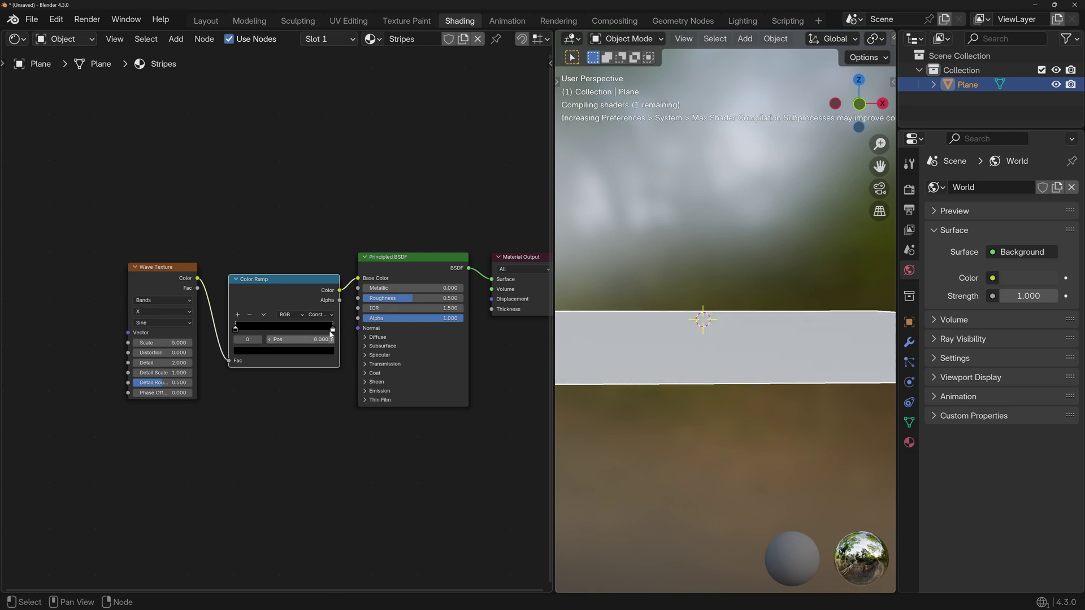
key("KP_7")
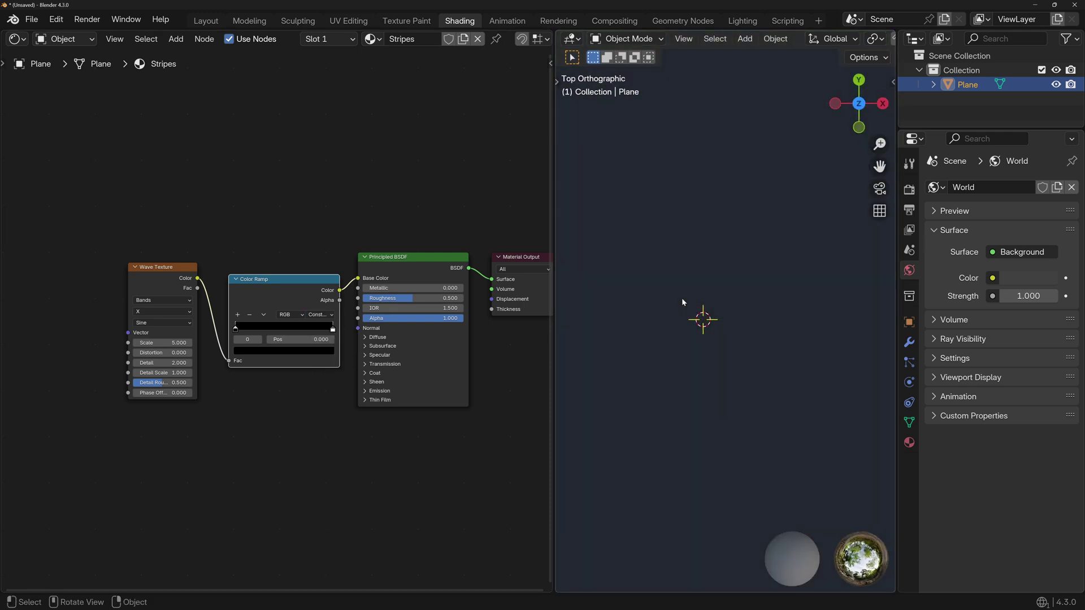
left_click_drag(333, 329, 295, 329)
scroll(745, 337, "down", 5)
scroll(744, 337, "up", 10)
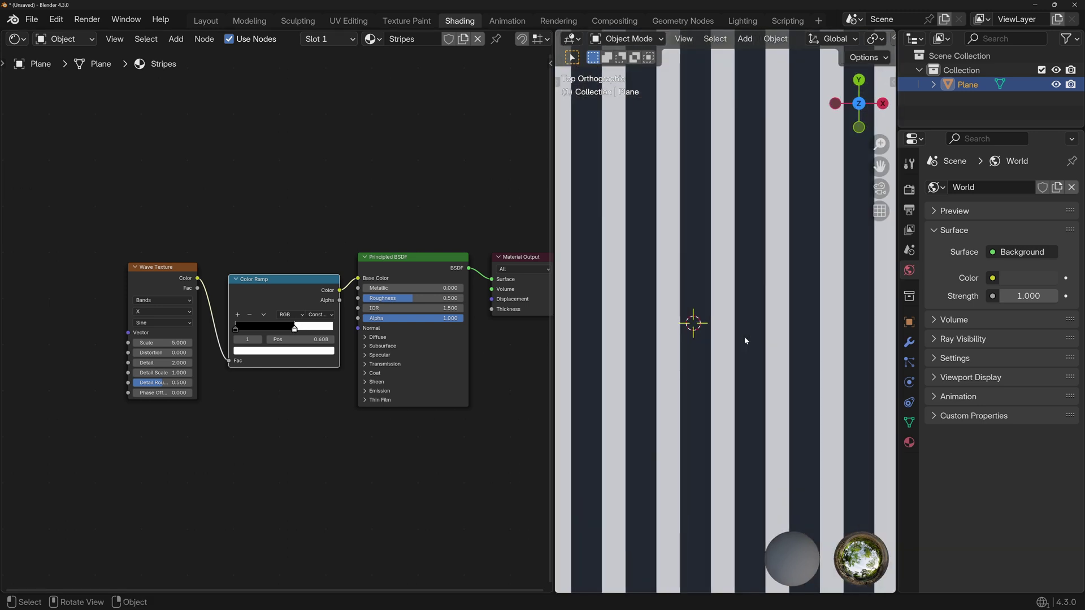
scroll(745, 336, "up", 5)
middle_click_drag(710, 333, 807, 344, "shift")
mouse_move(678, 316)
middle_mouse_down("shift")
mouse_move(758, 331)
mouse_move(712, 332)
middle_mouse_up("shift")
scroll(744, 331, "up", 7)
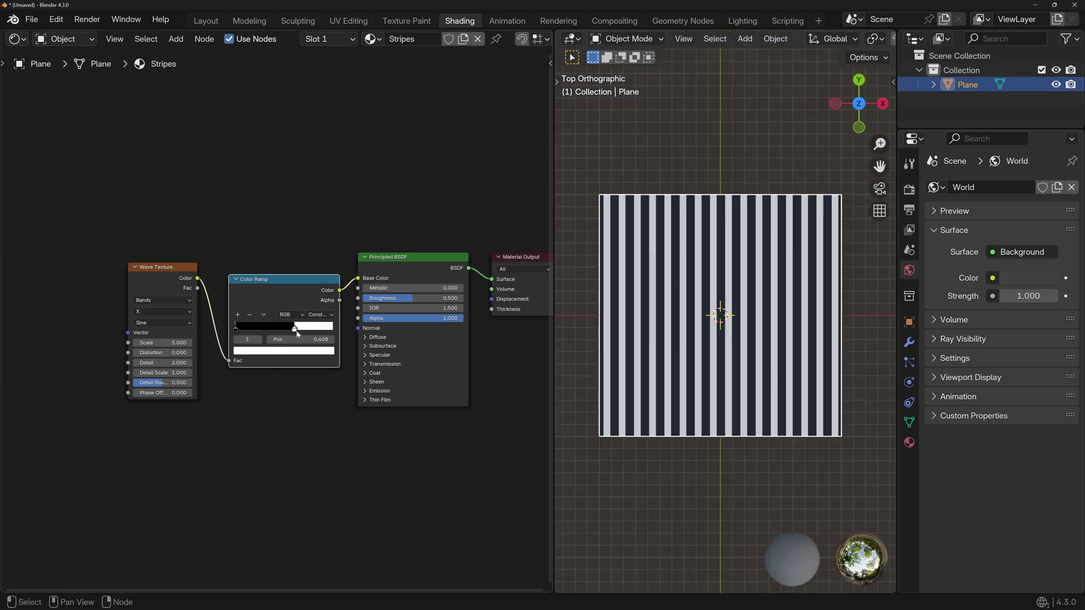
- Set the position of the Color Ramp's white stop to 0.5 for equally wide stripes
left_click(313, 339)
type(".5")
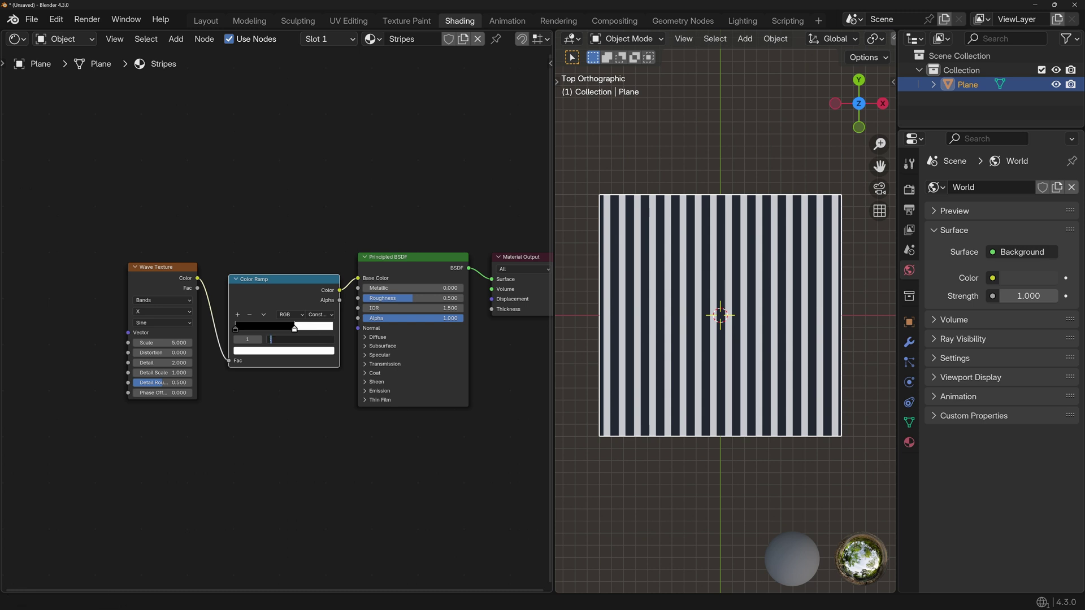
key("Return")
scroll(710, 238, "up", 8)
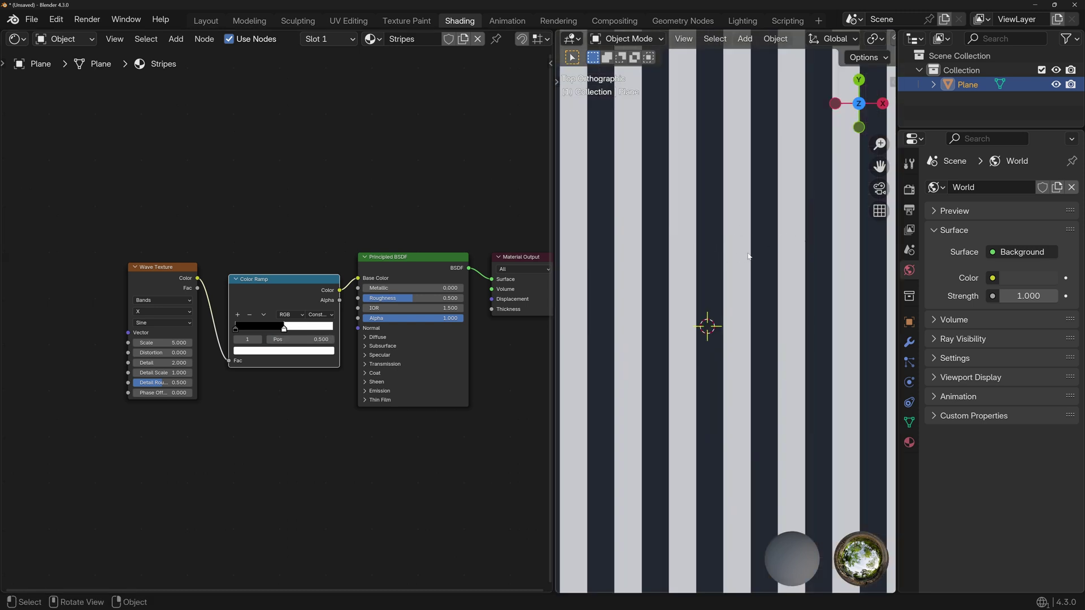
- Extrude the plane's whole face upward into a flat box, return to Object Mode and inspect the stripes on its sides
key("Home")
scroll(724, 317, "down", 3)
middle_click_drag(724, 317, 741, 337)
key("Tab")
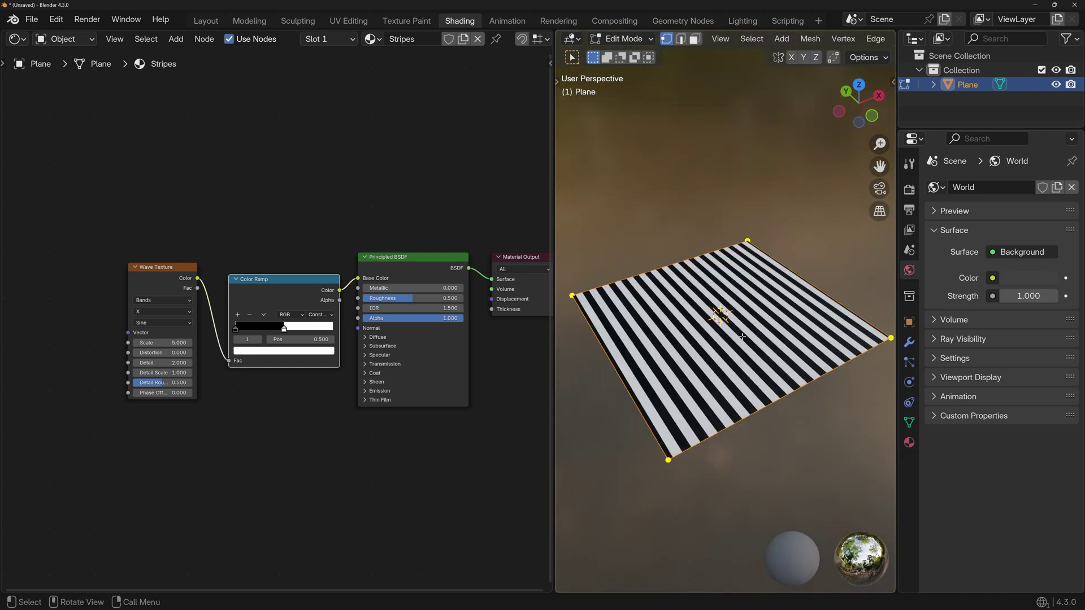
key("a")
key("e")
left_click(794, 238)
key("Tab")
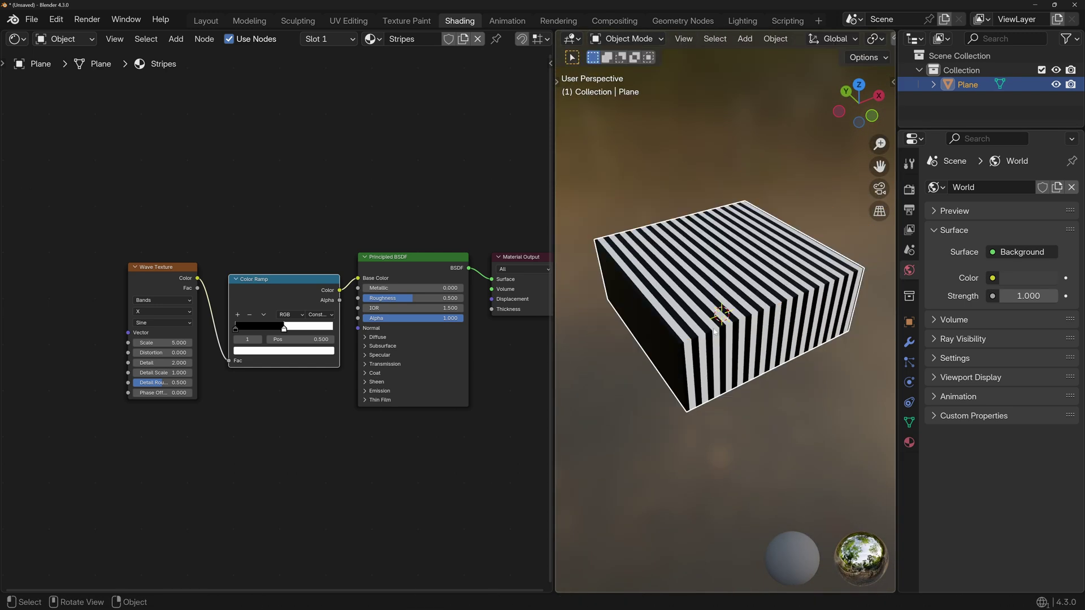
middle_click_drag(714, 324, 734, 314)
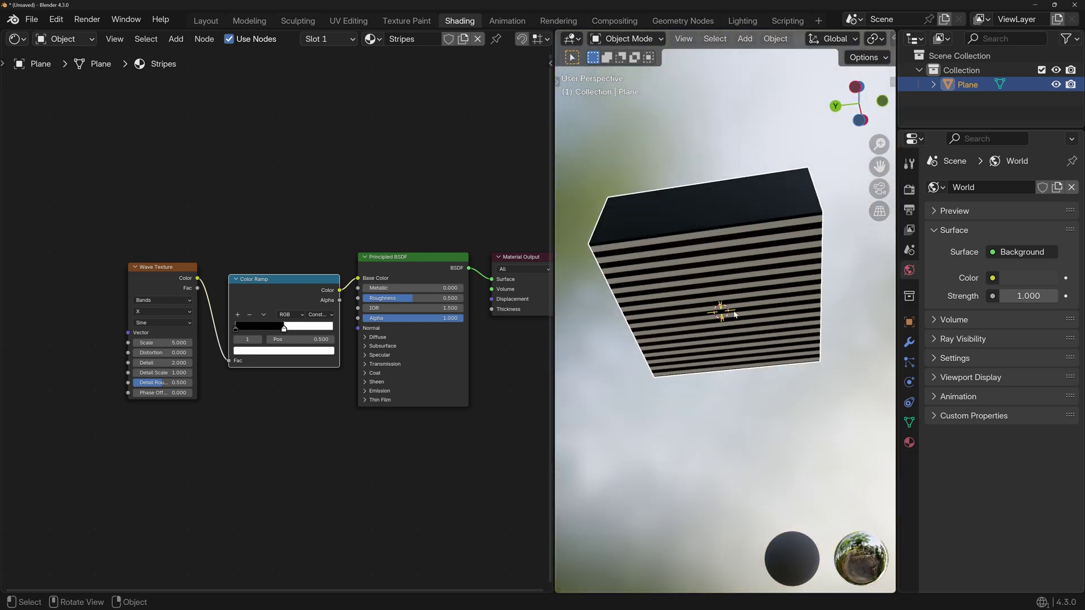
middle_click_drag(864, 210, 664, 312)
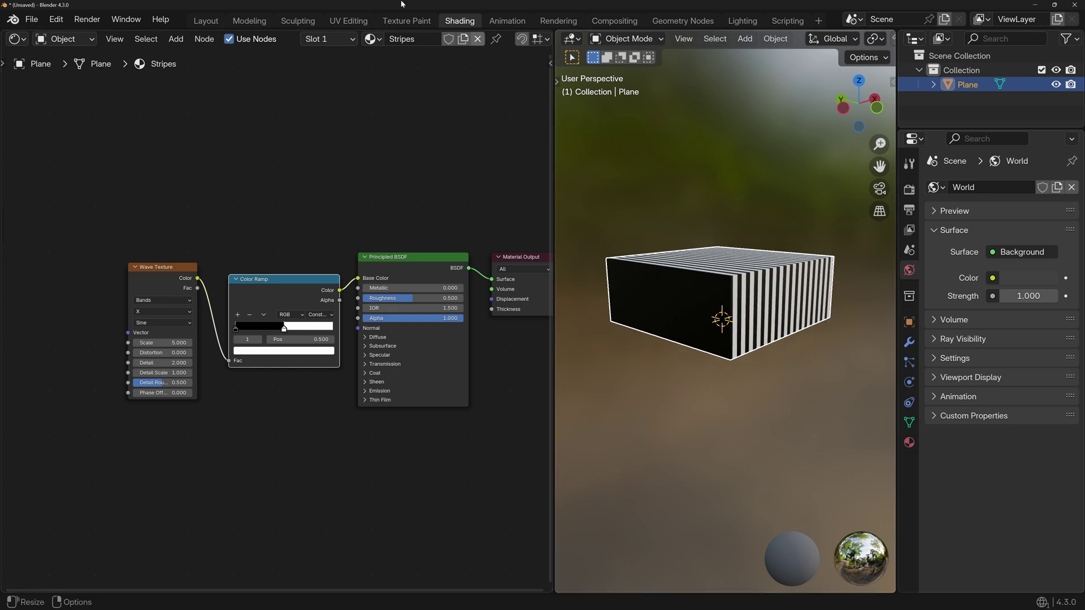
- In the UV Editing workspace, mark the top edge and both vertical edges of one box side as UV seams
left_click(356, 22)
scroll(719, 295, "up", 5)
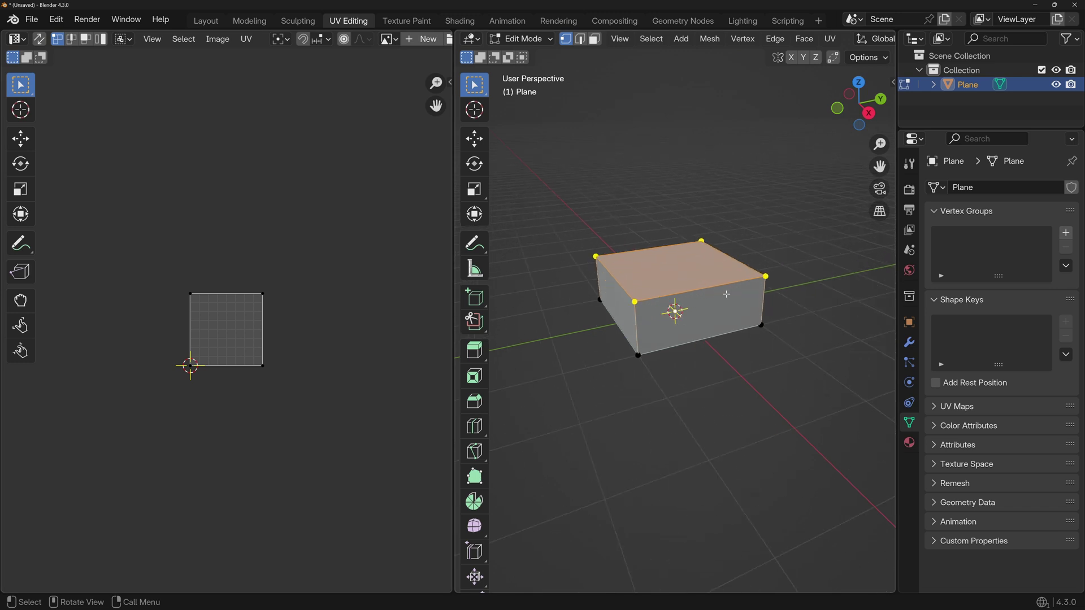
middle_click_drag(721, 295, 676, 313)
key("2")
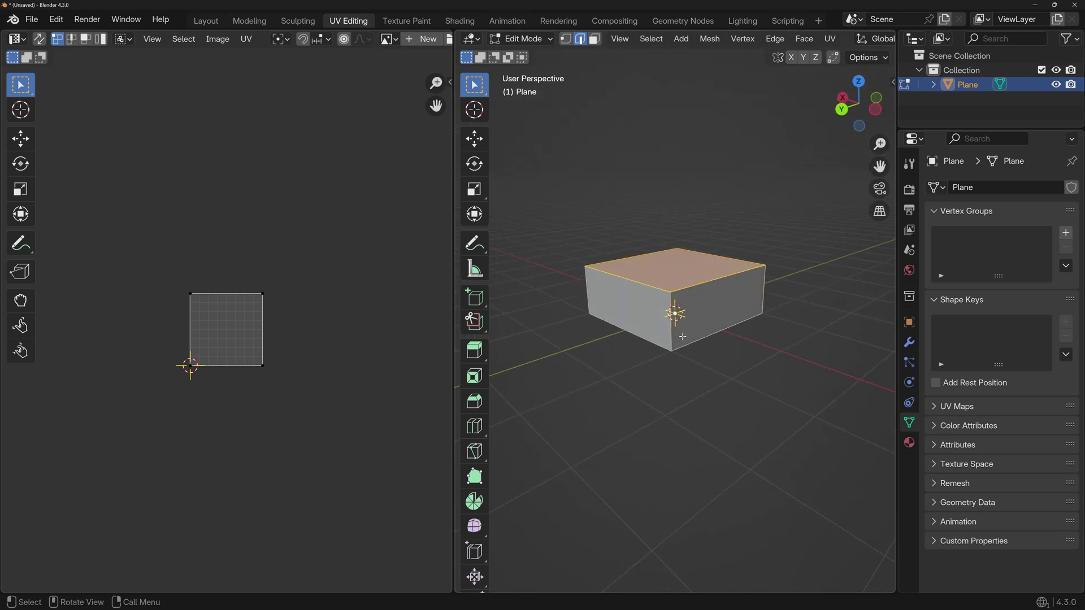
left_click(673, 321)
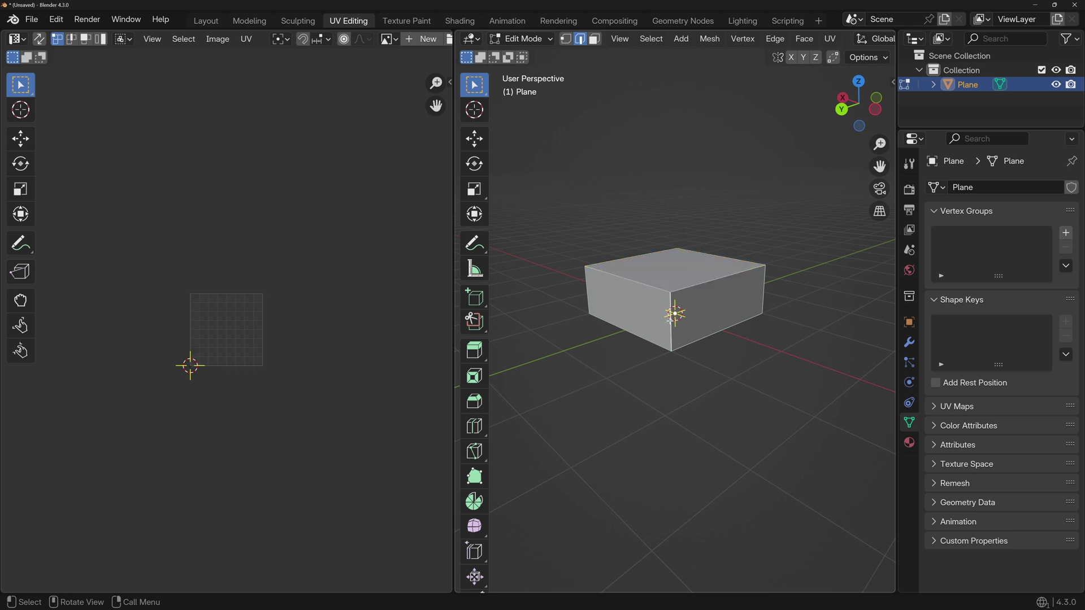
left_click(706, 284, "shift")
left_click(762, 291, "shift")
key("u")
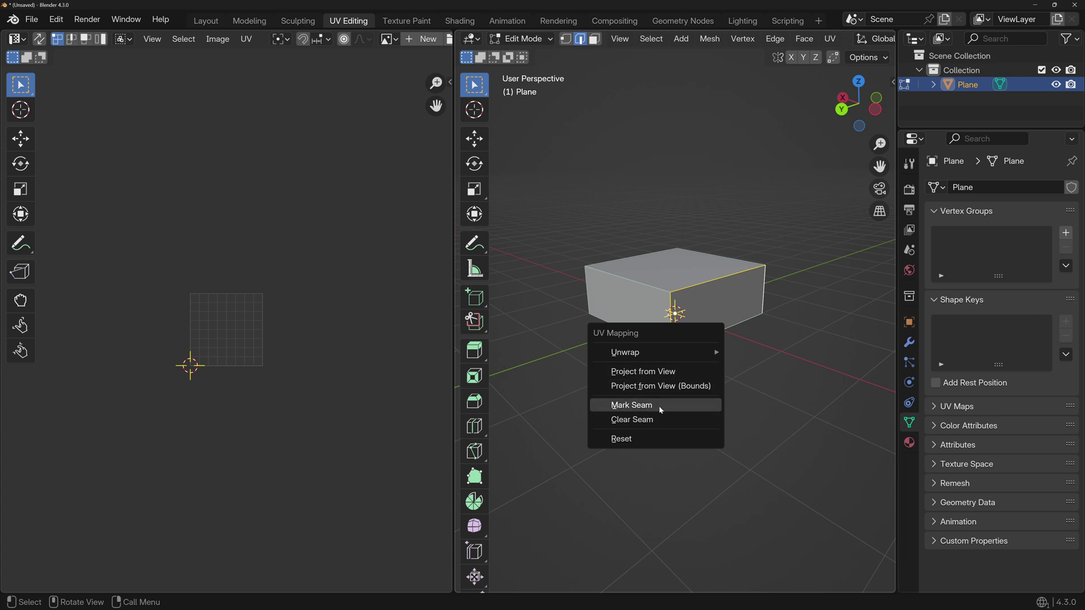
left_click(631, 405)
- Unwrap the whole box with Smart UV Project at a 66° angle limit and zero island margin
key("a")
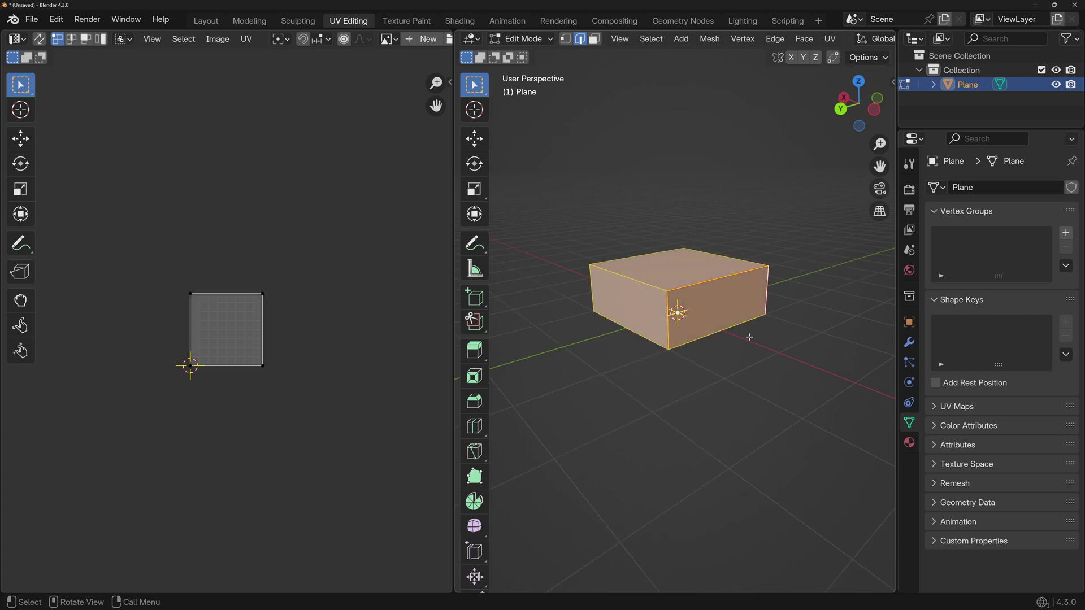
key("u")
mouse_move(737, 284)
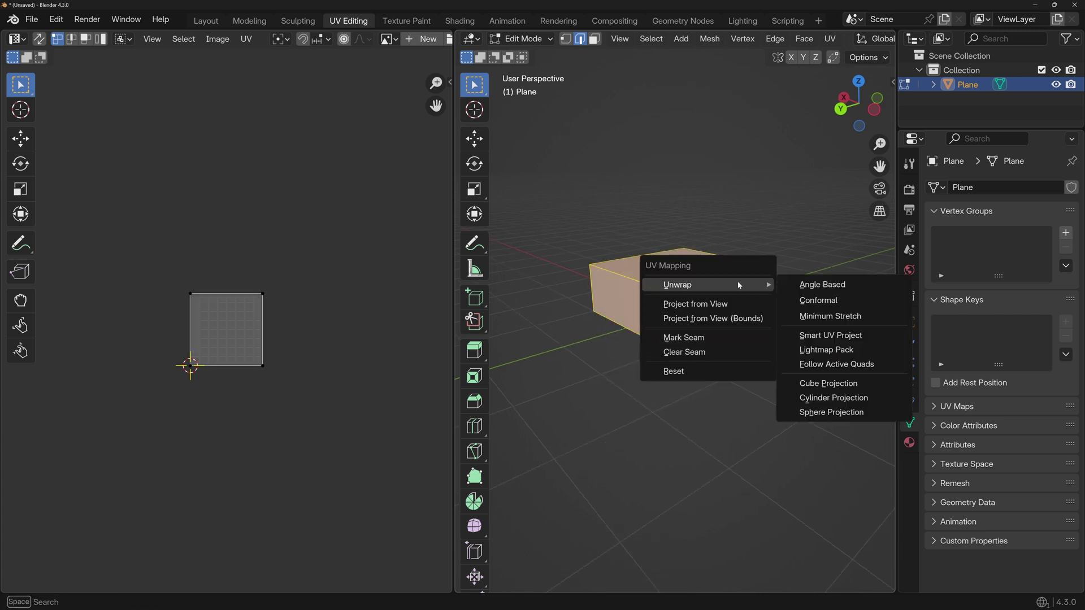
left_click(834, 335)
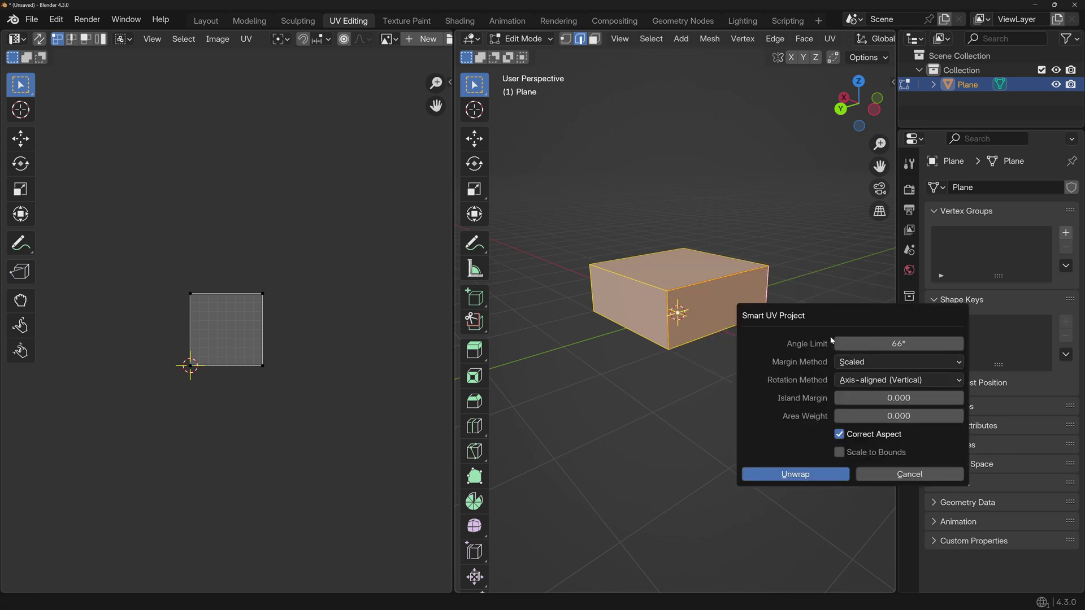
left_click(793, 474)
key("Home")
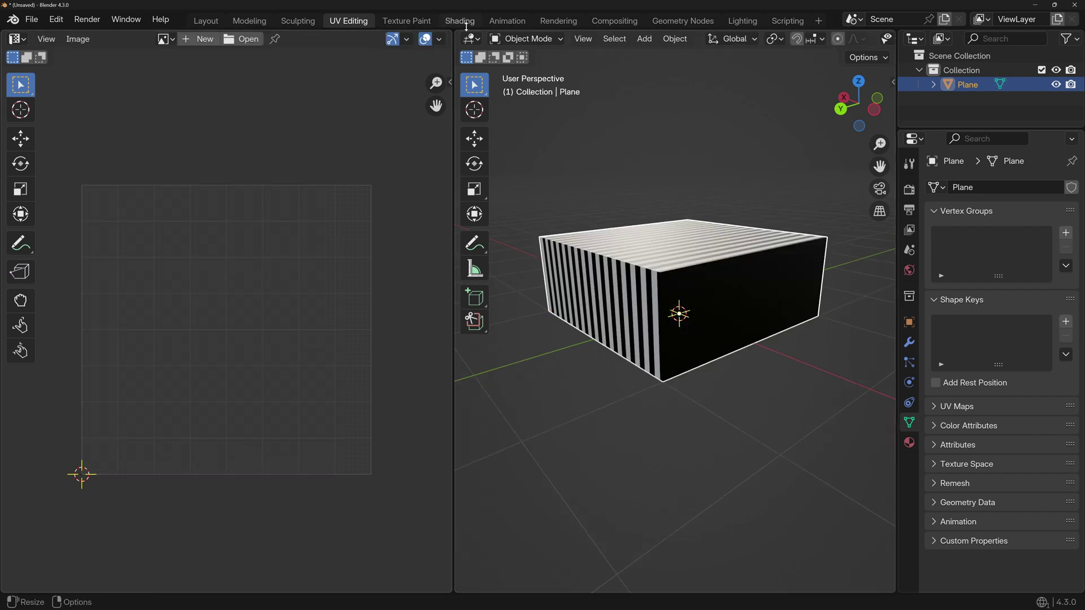
- In the Shading workspace, add Texture Coordinate and Mapping nodes in front of the Wave Texture
left_click(459, 21)
left_click(138, 285)
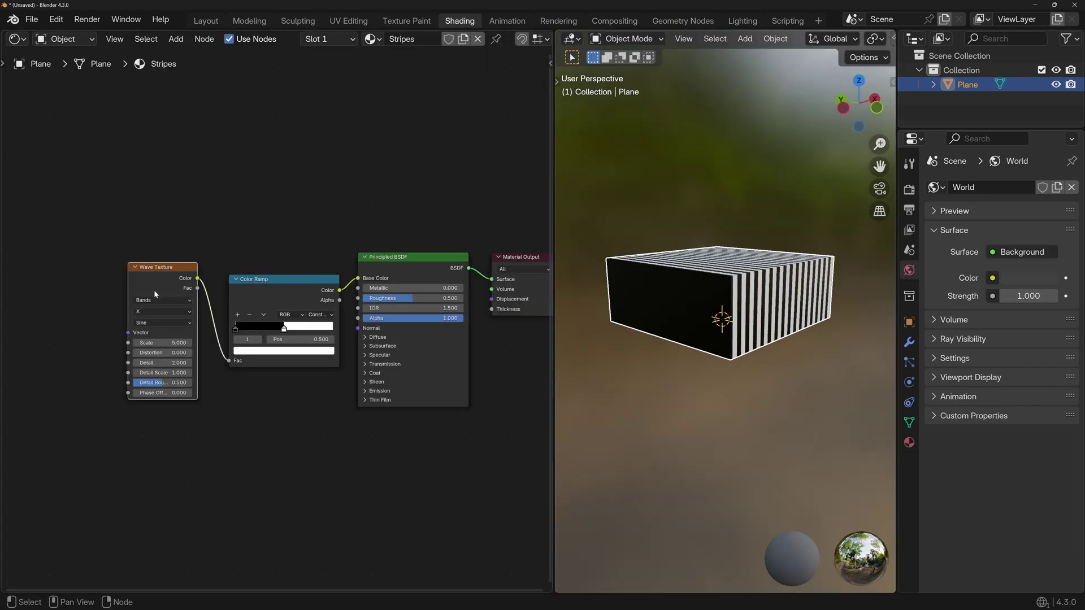
key("ctrl+t")
middle_click_drag(152, 297, 272, 312)
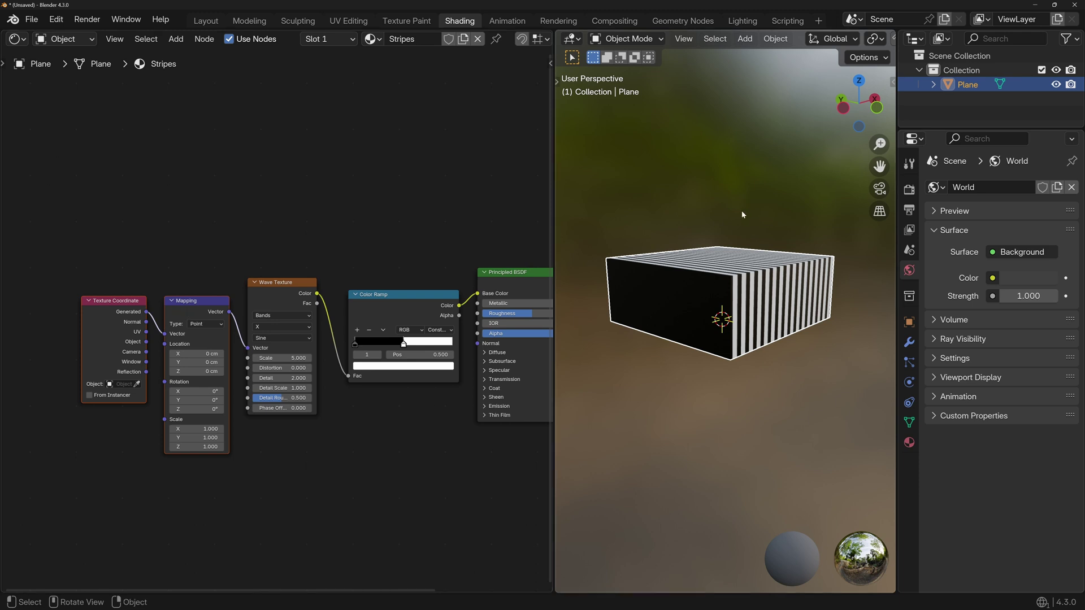
- Feed the Texture Coordinate's UV output into the Mapping node's Vector input and inspect the stripes at the box's corner
left_click(155, 324)
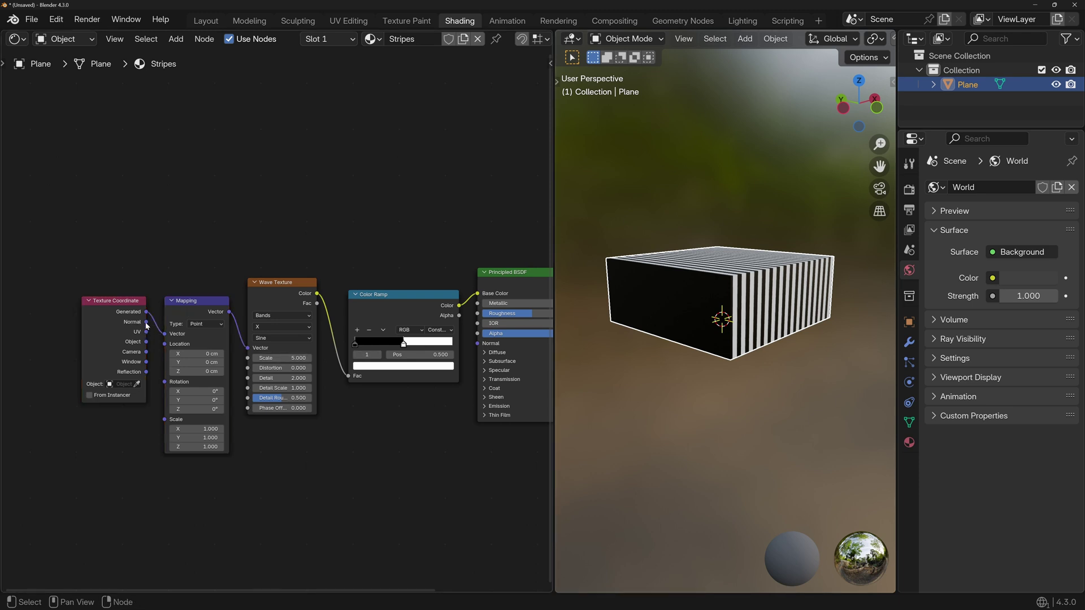
left_click_drag(146, 331, 165, 334)
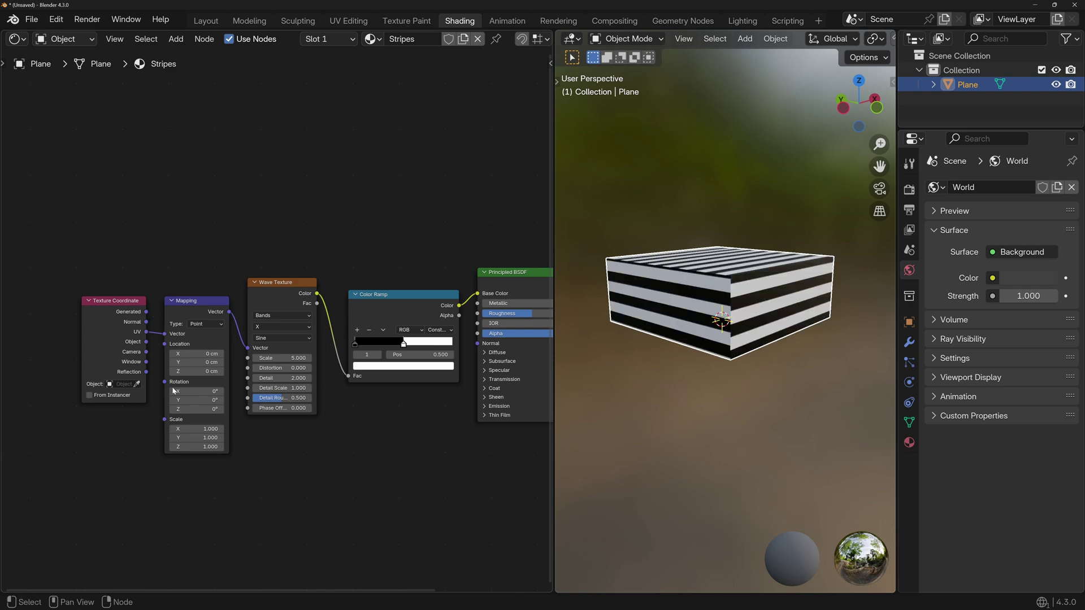
middle_click_drag(593, 389, 746, 351)
scroll(744, 374, "up", 5)
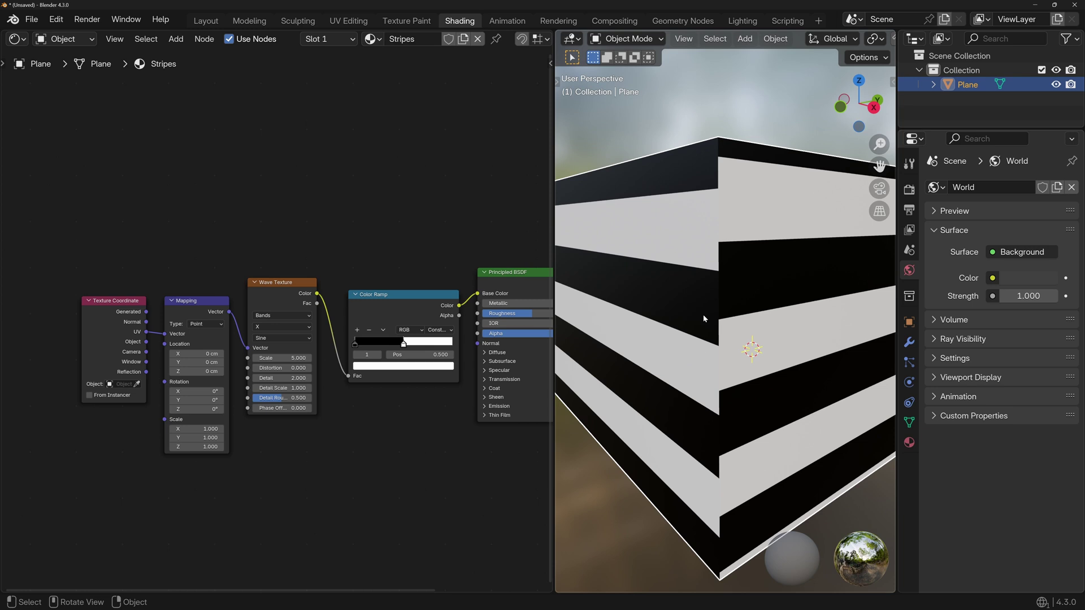
- Return to the UV Editing workspace and select the ring of four side faces around the box
left_click(348, 20)
scroll(710, 322, "up", 4)
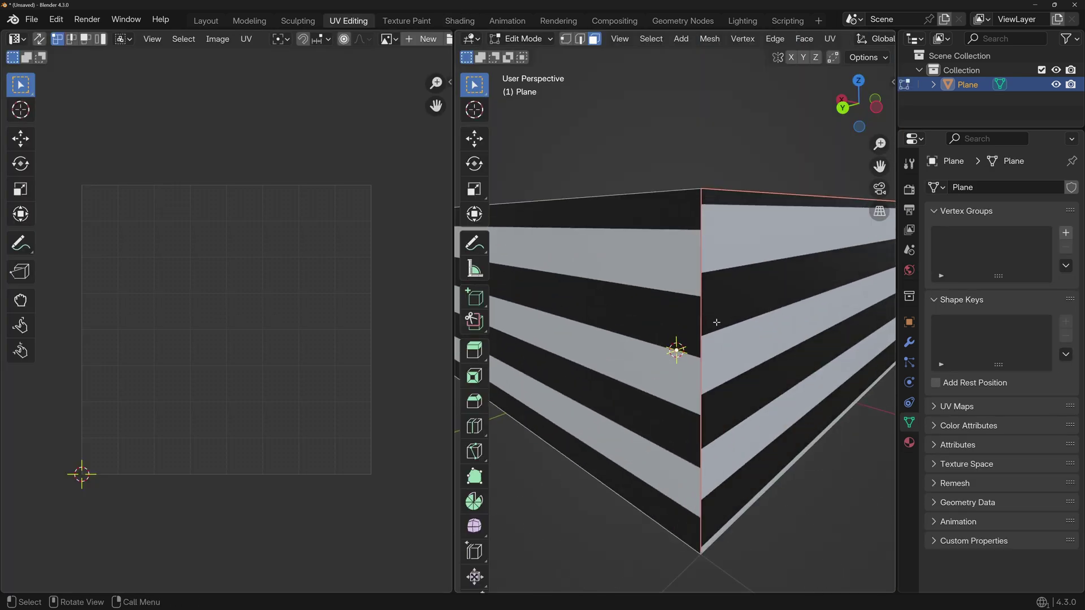
scroll(775, 262, "down", 2)
middle_click_drag(775, 253, 716, 254, "shift")
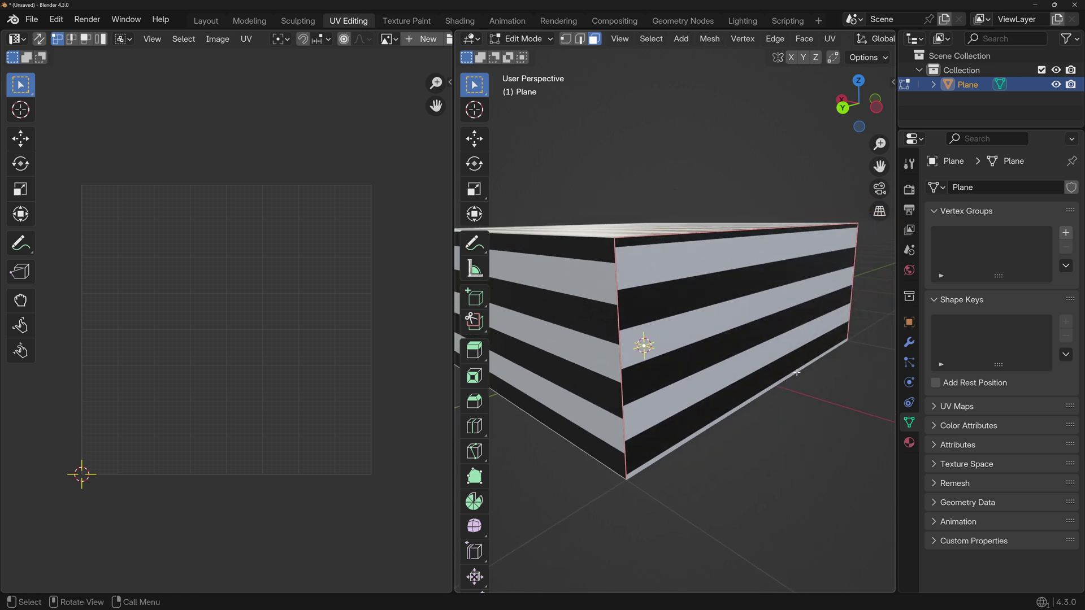
scroll(657, 317, "down", 1)
middle_click_drag(640, 313, 665, 318, "shift")
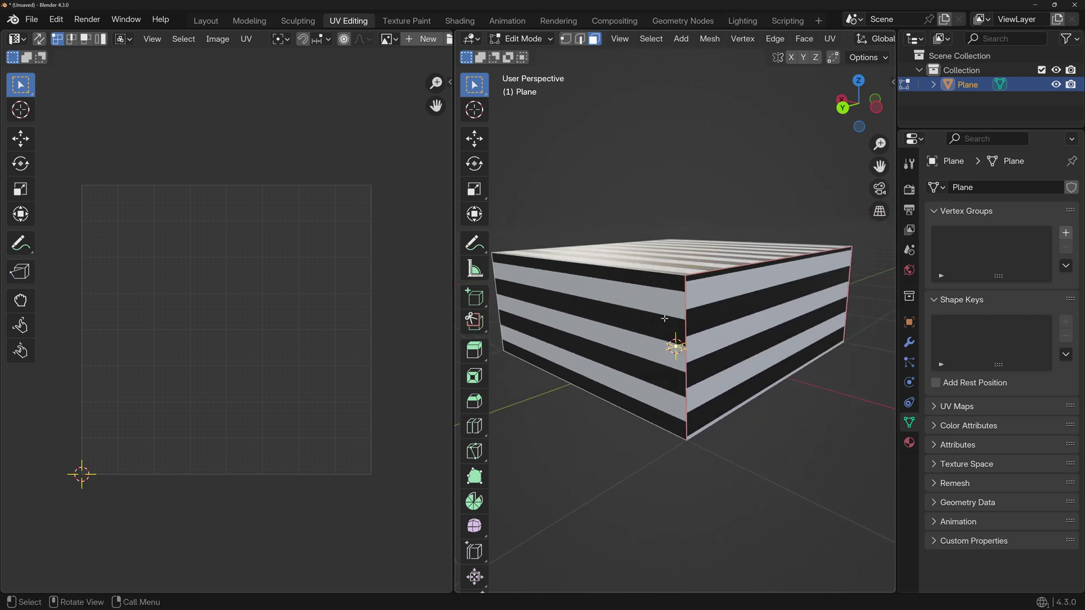
left_click(664, 318)
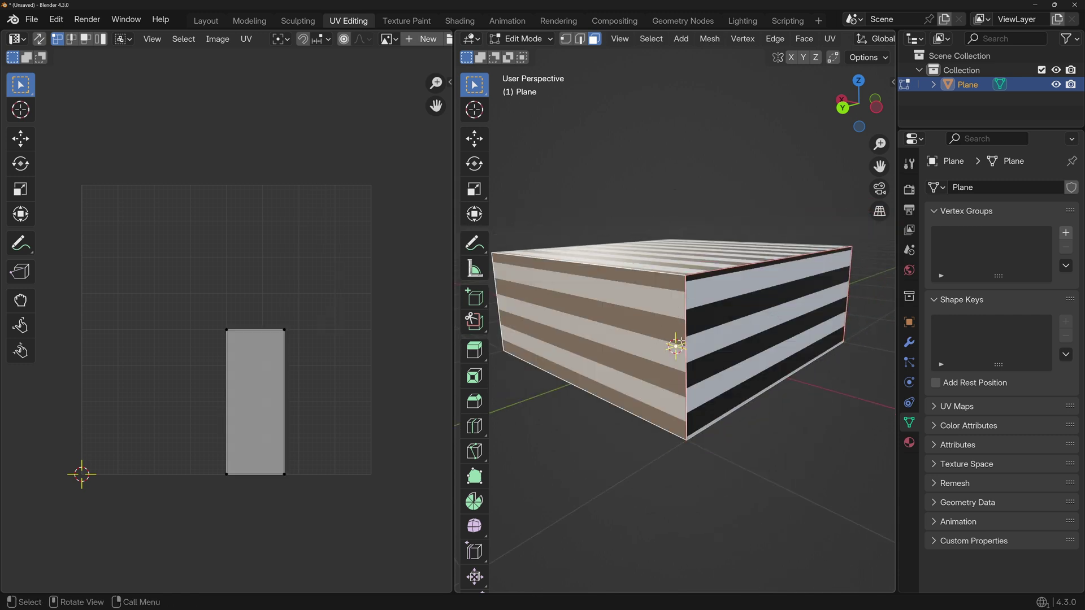
left_click(683, 336, "alt")
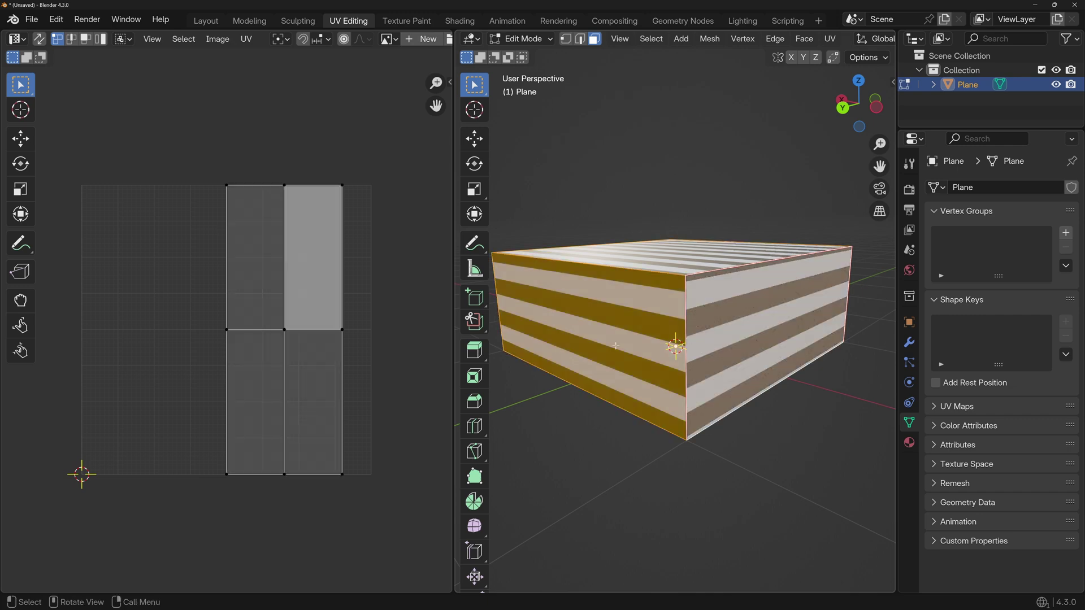
- Make the side face towards positive X active and unwrap the four sides with Follow Active Quads, using Length Average
middle_click_drag(615, 346, 828, 360)
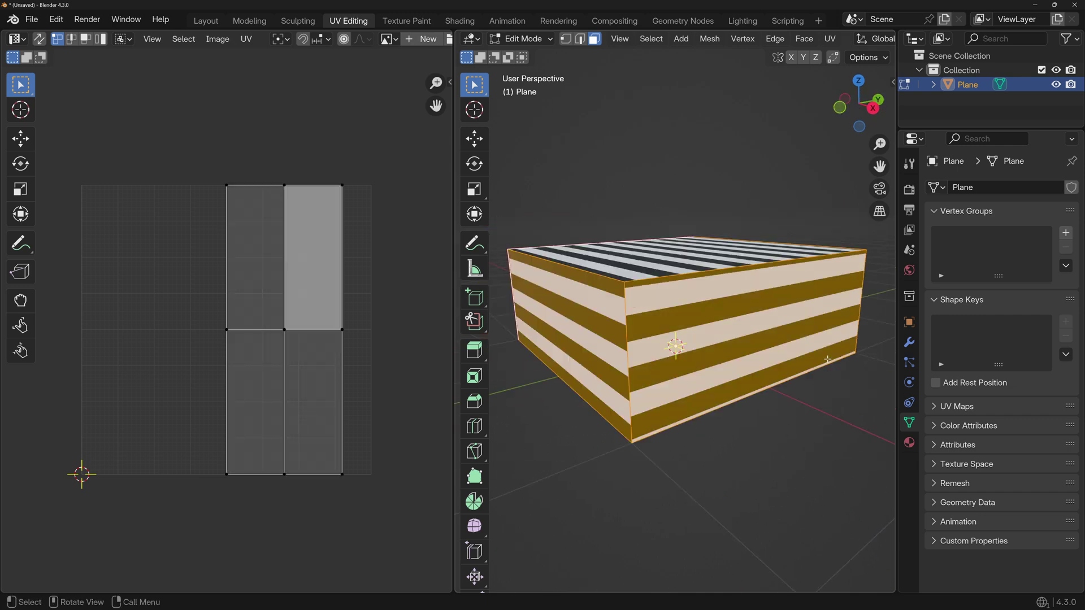
middle_click_drag(759, 365, 742, 319)
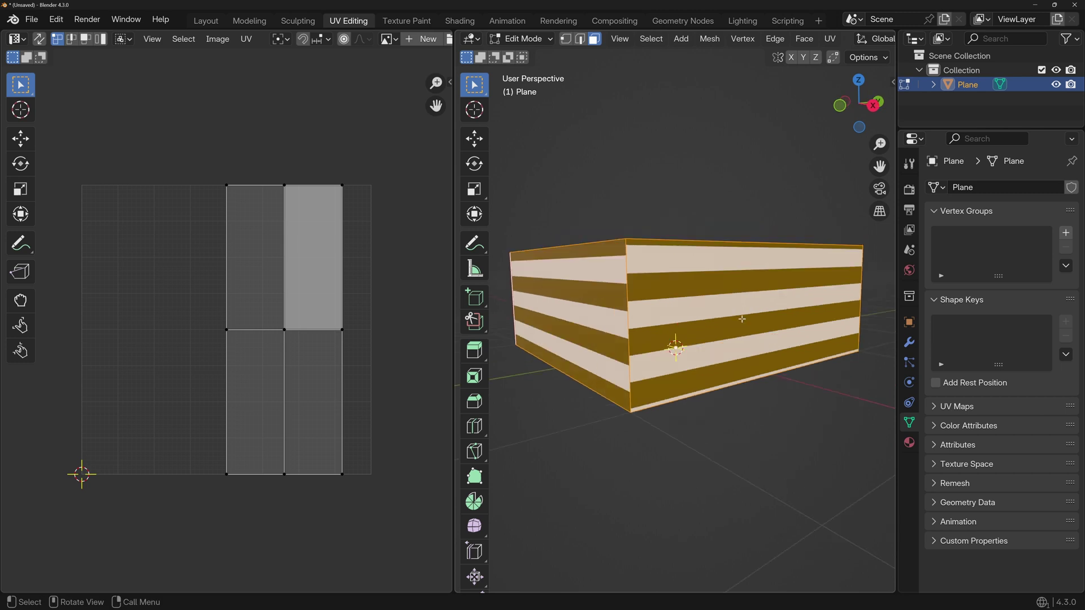
key("shift")
left_click(725, 291, "shift")
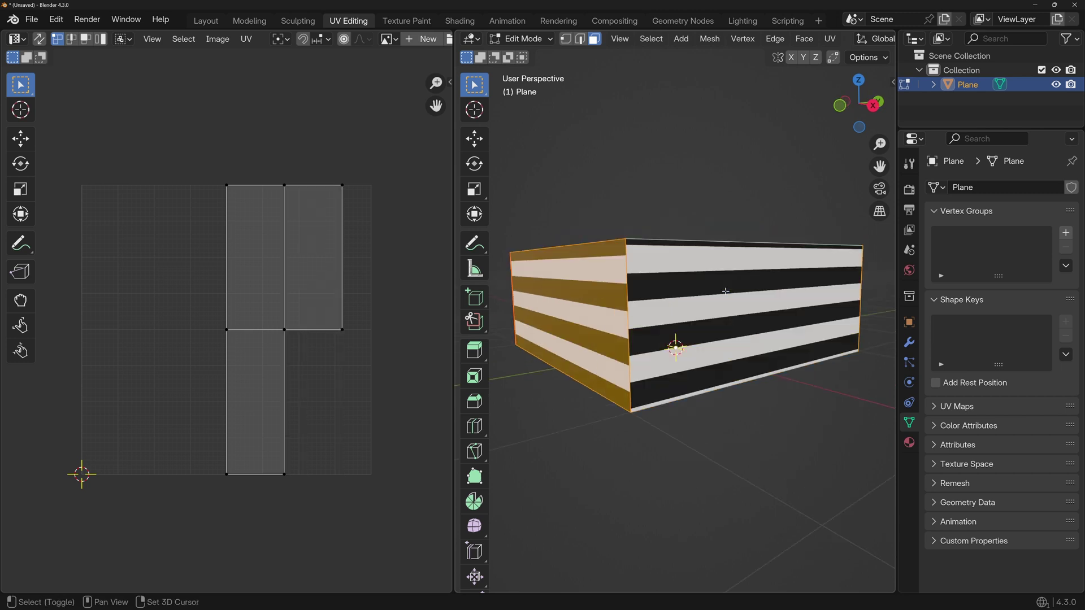
left_click(726, 291, "shift")
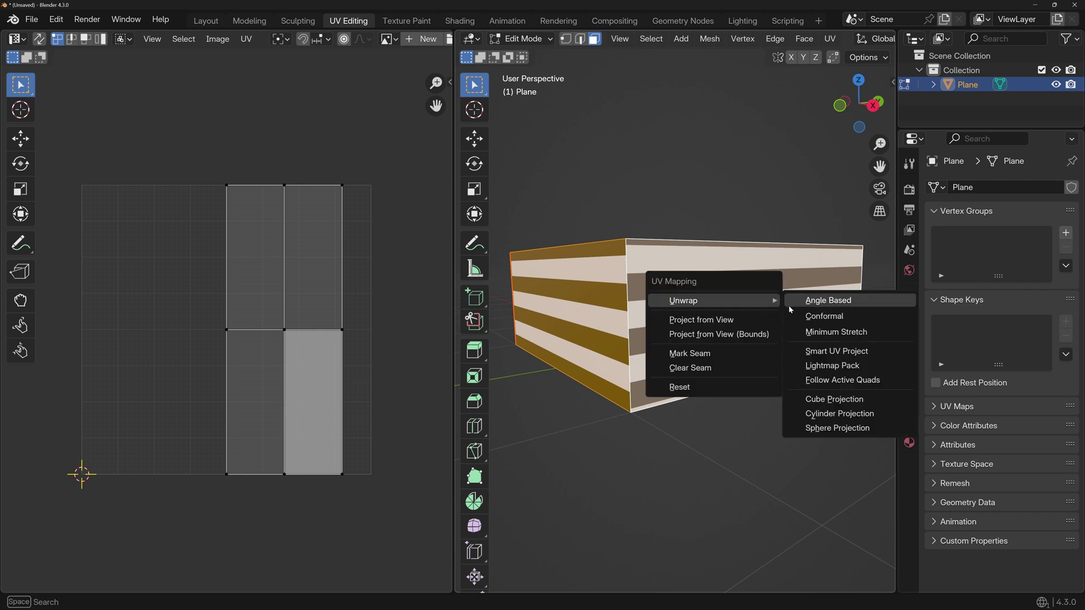
left_click(826, 380)
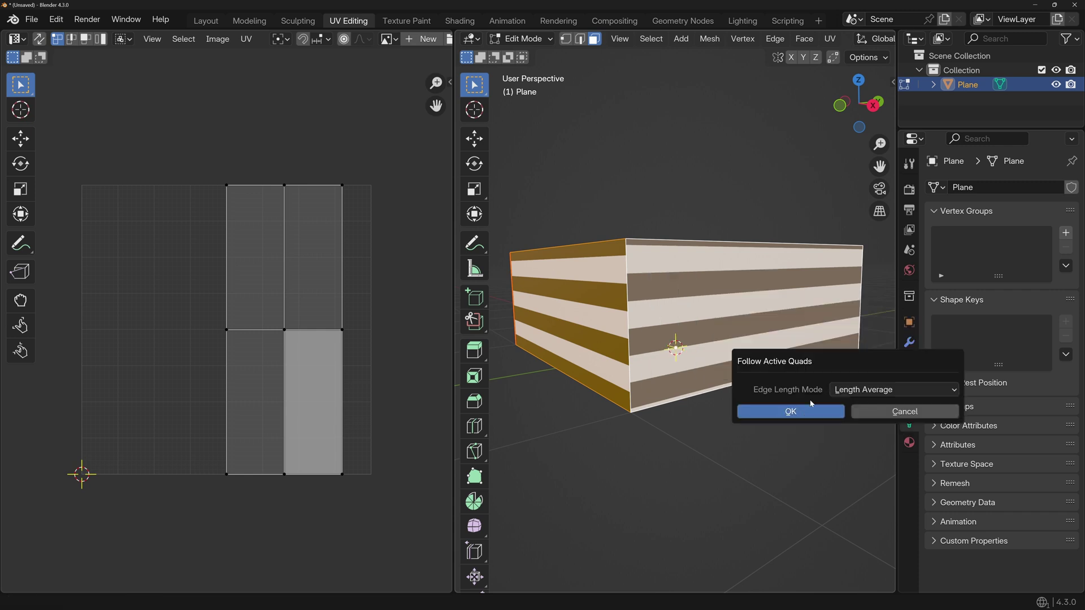
left_click(773, 413)
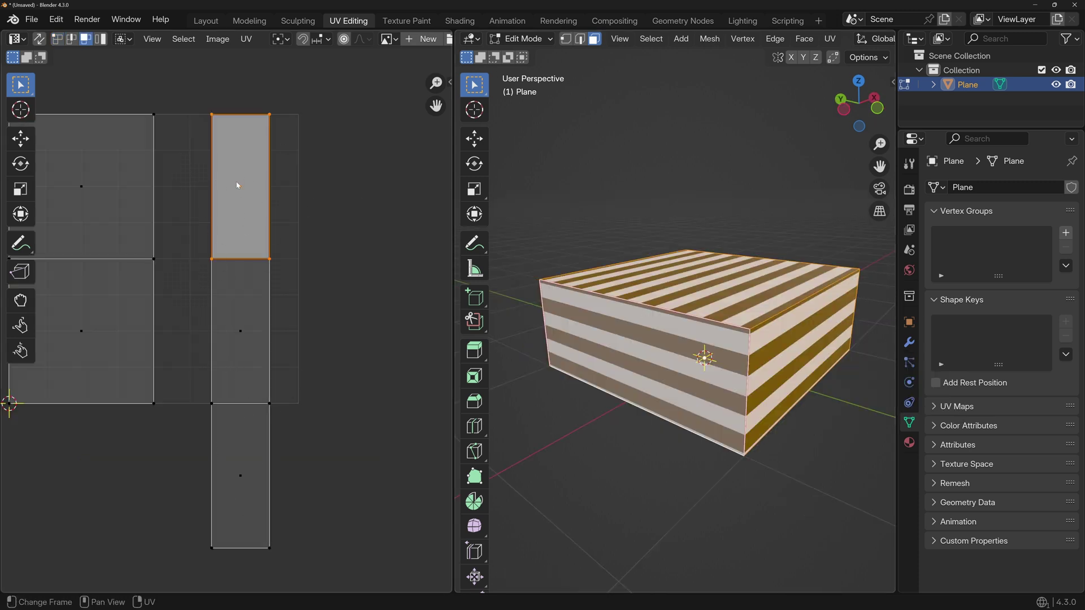
key("g")
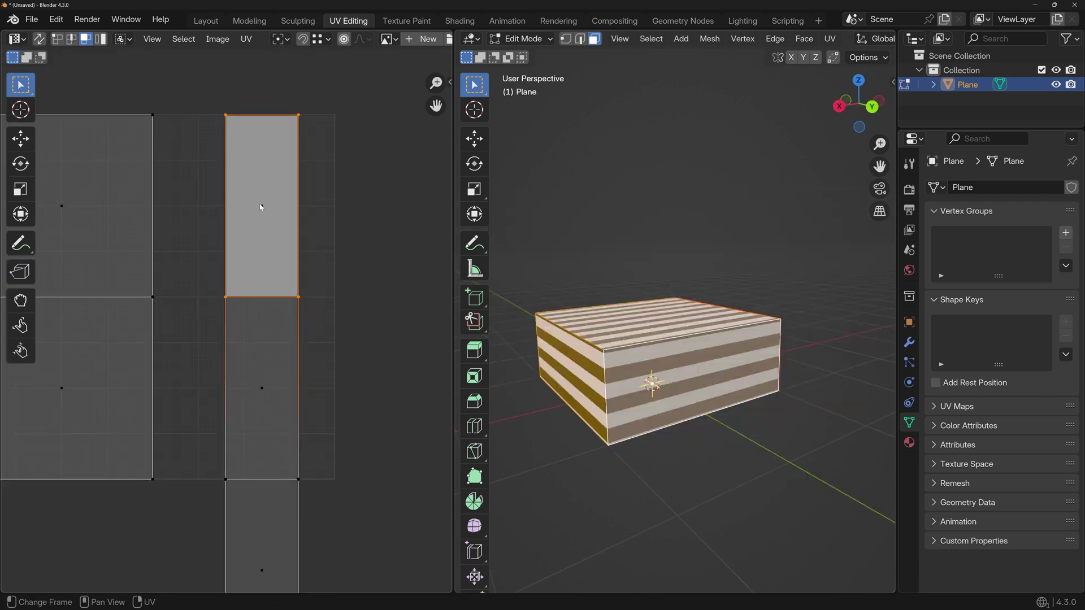
key("g")
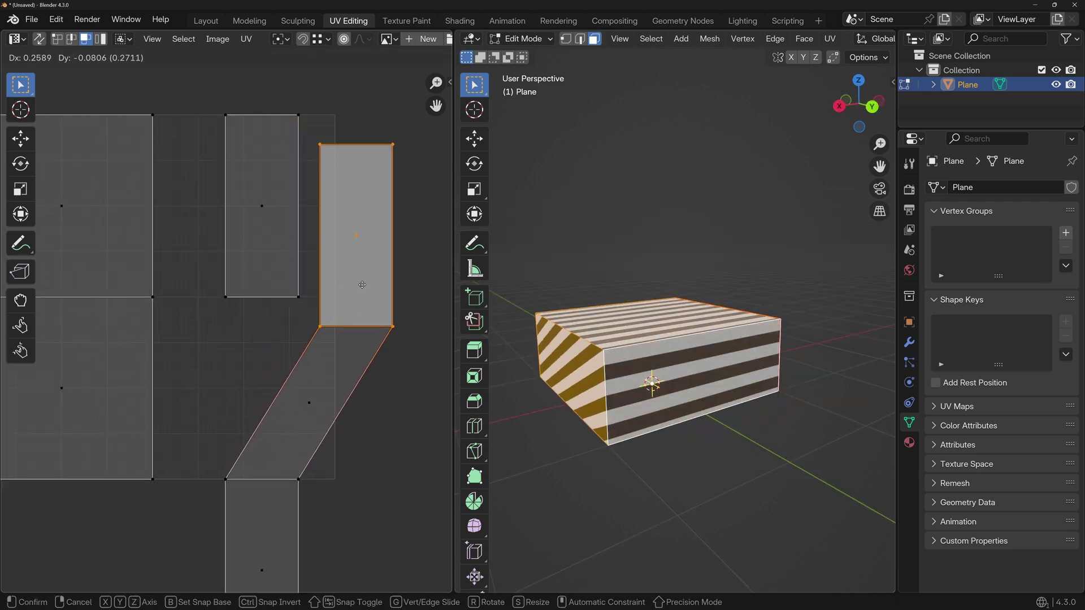
key("Escape")
- Move the selected top UV face of the side strip by 1 along X, away from the face it overlaps
key("g")
key("x")
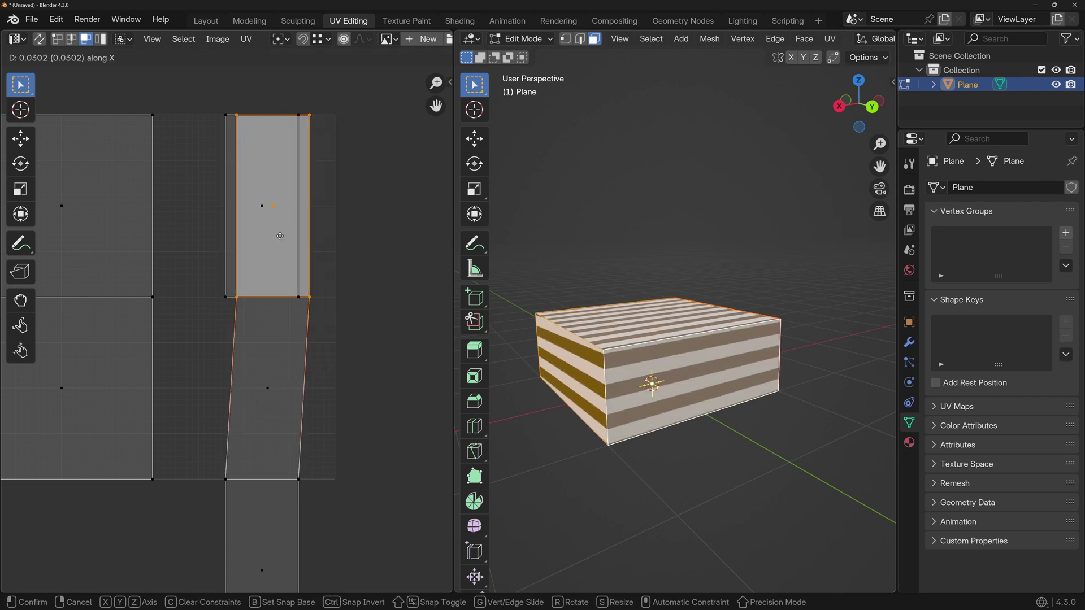
key("1")
key("Return")
- Move the previously overlapped UV face up along Y by exactly one face length, snapping between two corners of the lowest UV face
middle_click_drag(279, 235, 232, 245)
left_click(248, 324)
key("g")
key("y")
right_click(261, 274)
scroll(232, 244, "down", 2)
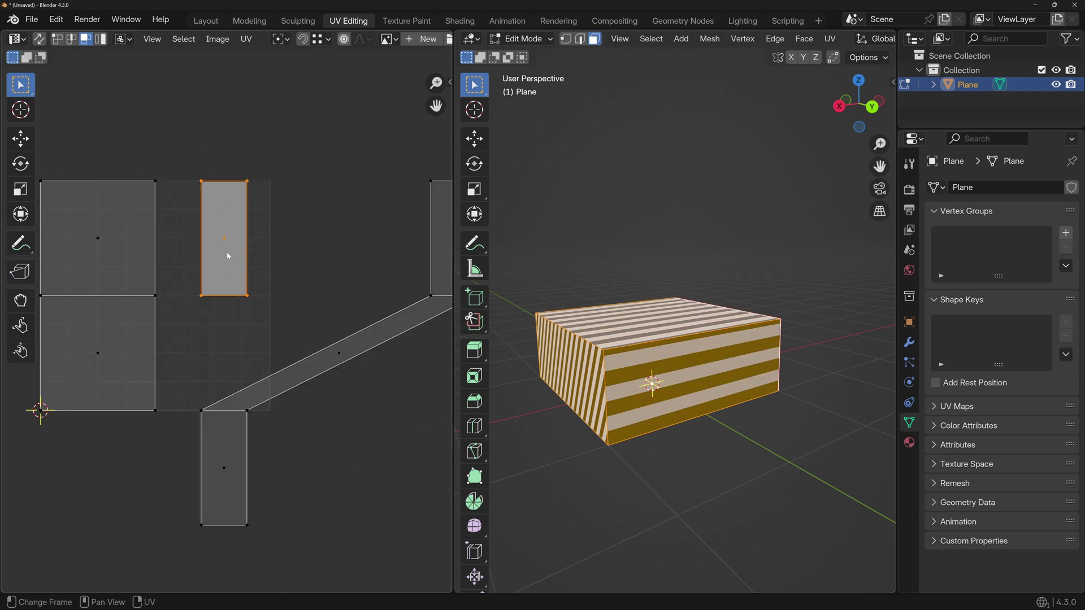
key("g")
key("y")
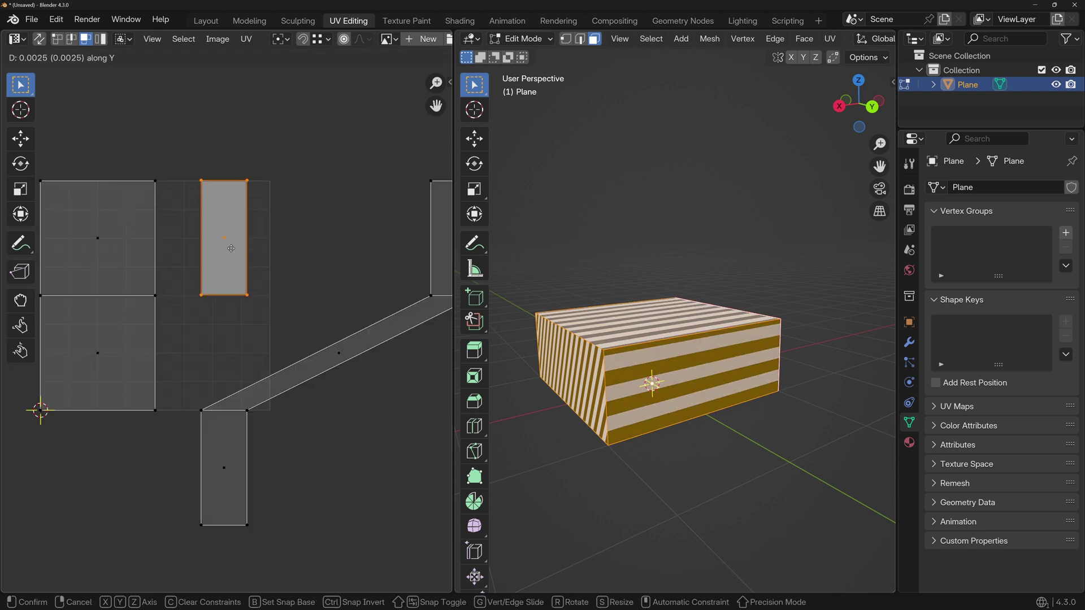
key("b")
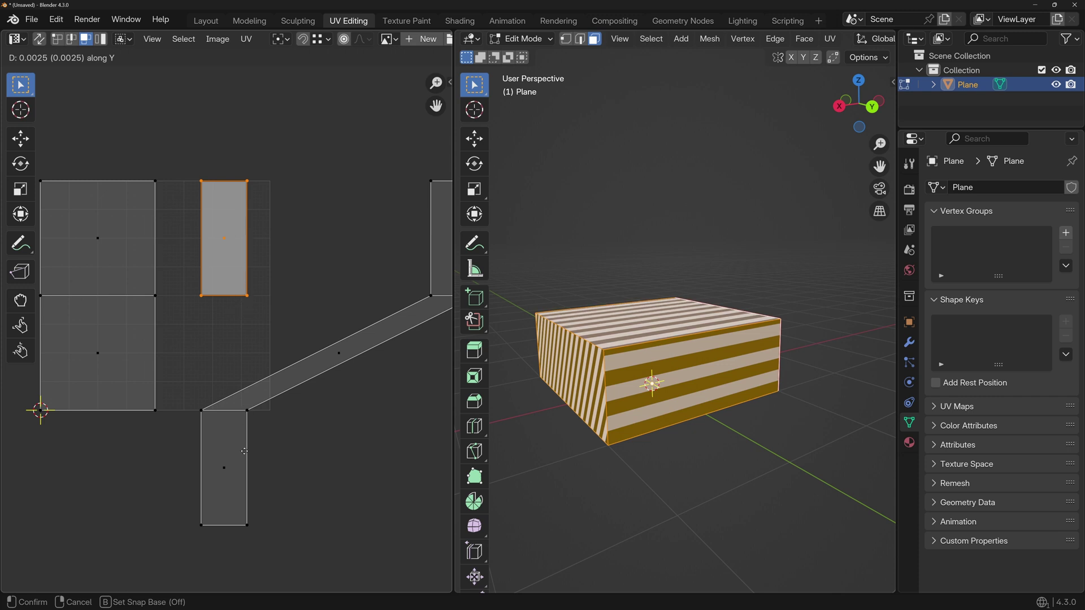
left_click(247, 524)
left_click(247, 411)
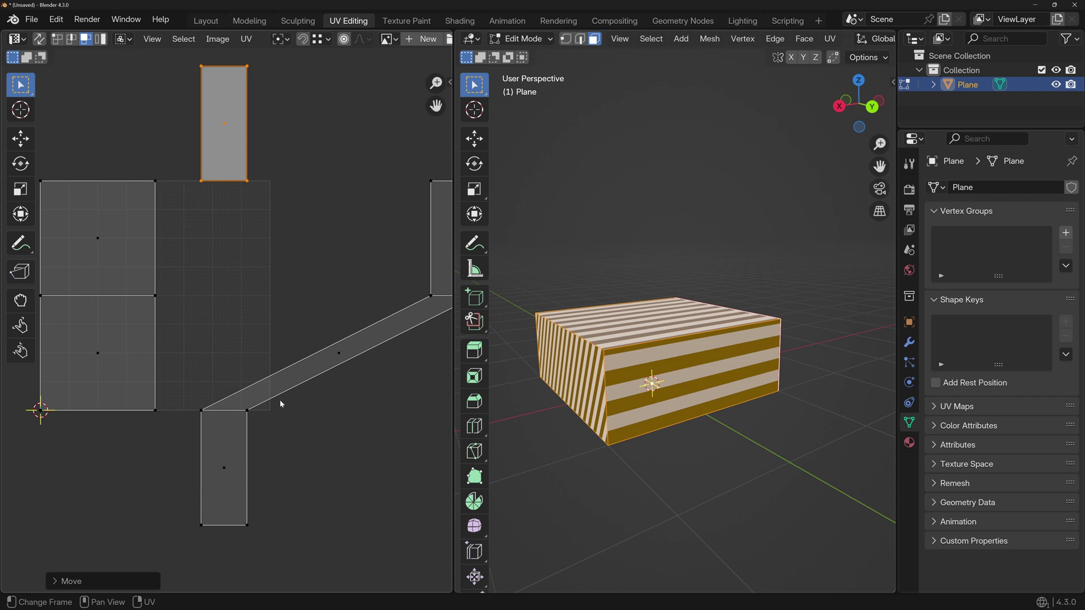
- Move the UV face that was set aside by -1 along X, back into the side strip
scroll(393, 273, "down", 1)
left_click(408, 253)
type("g")
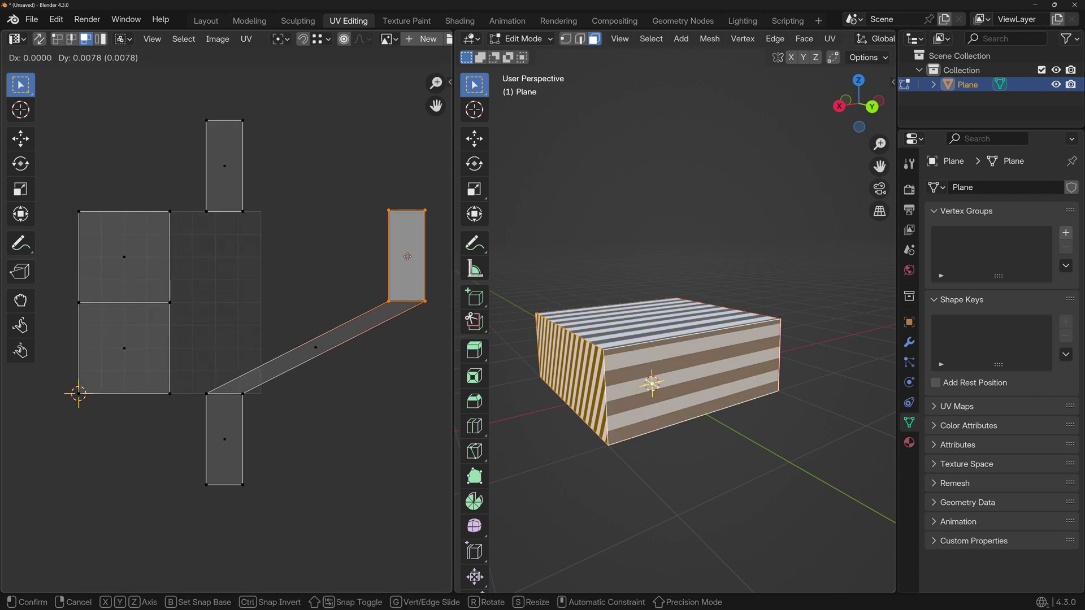
type("x")
type("-1")
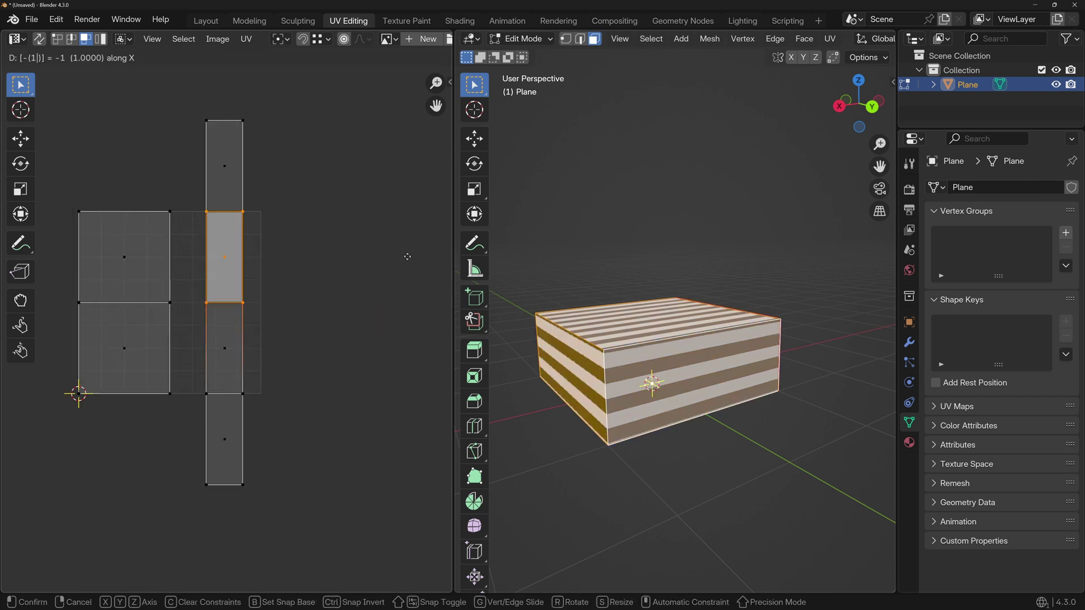
key("Return")
- Go back to the Shading workspace and examine how the stripes line up across the box's corner
mouse_move(649, 271)
middle_mouse_down()
mouse_move(660, 325)
mouse_move(647, 391)
middle_mouse_up()
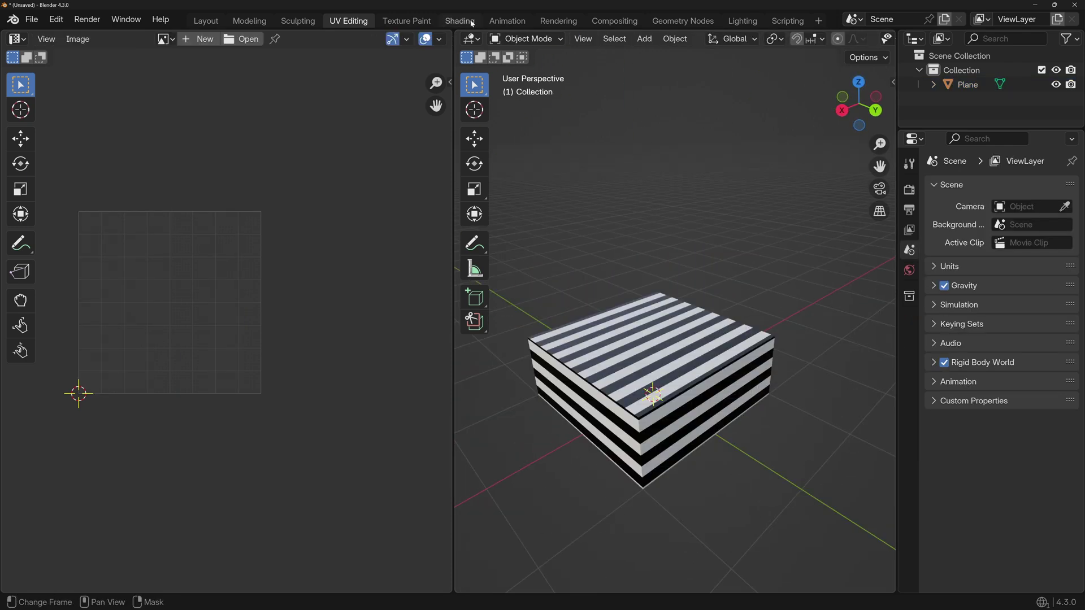
left_click(471, 22)
scroll(772, 258, "down", 2)
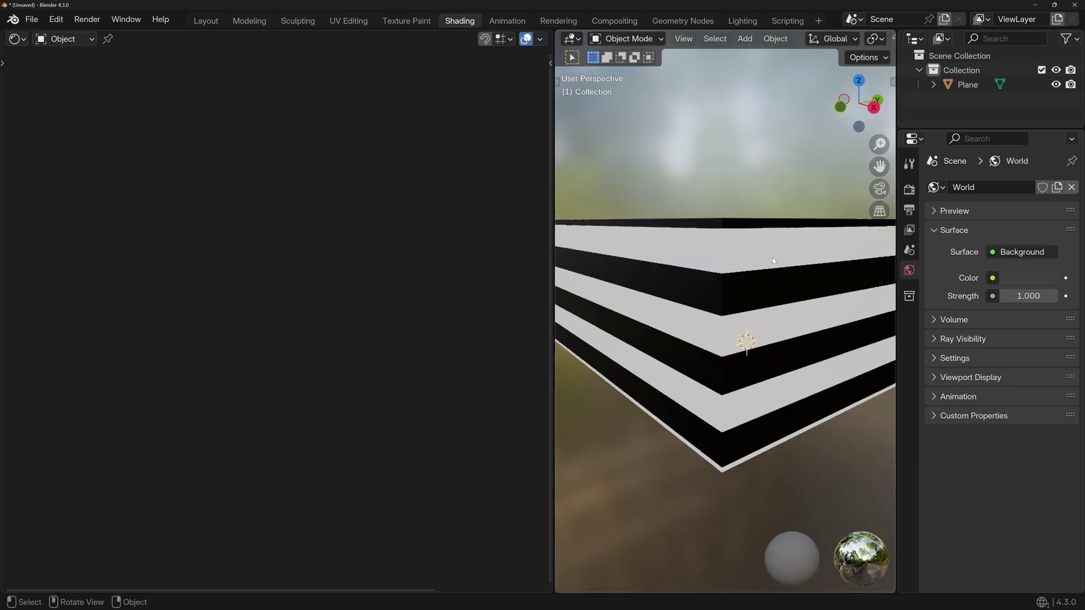
- Select the striped box and raise its Wave Texture's Distortion to 5.1 to make the stripes wavy
left_click(772, 257)
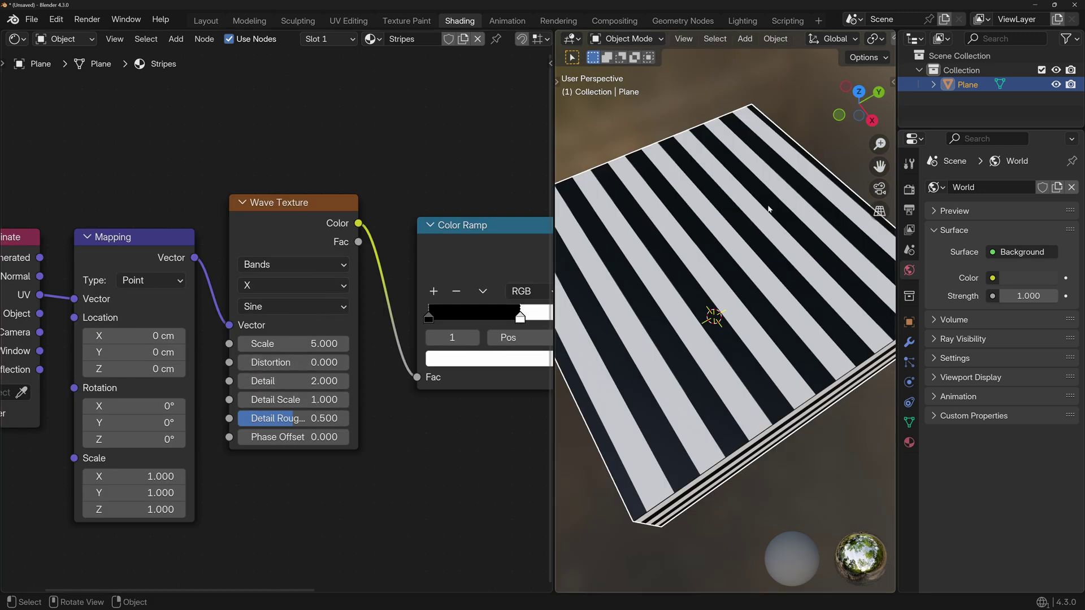
left_click_drag(289, 362, 598, 330)
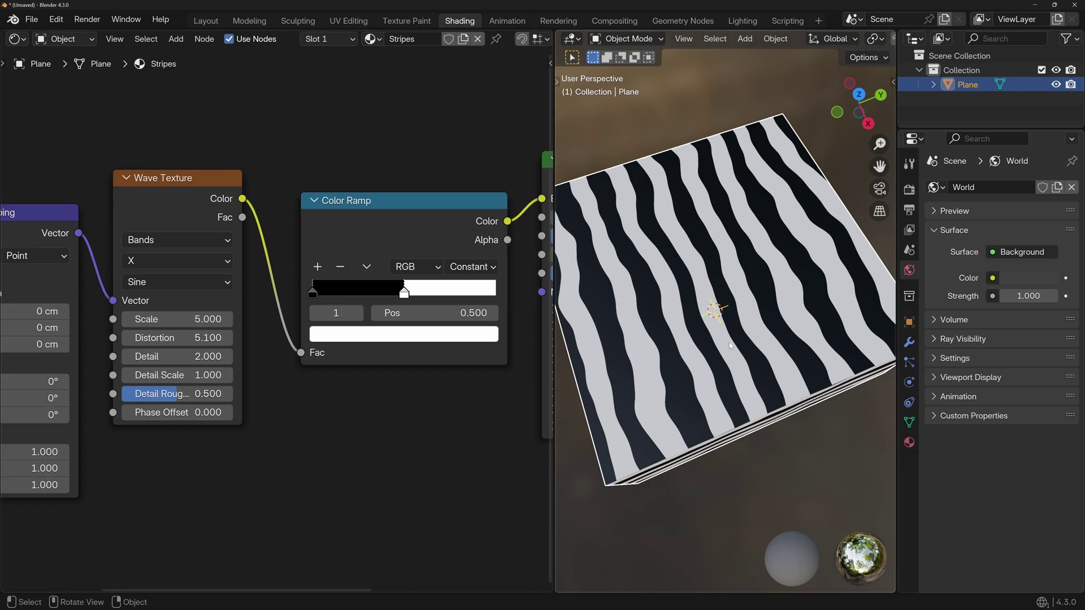
middle_click_drag(730, 345, 656, 339)
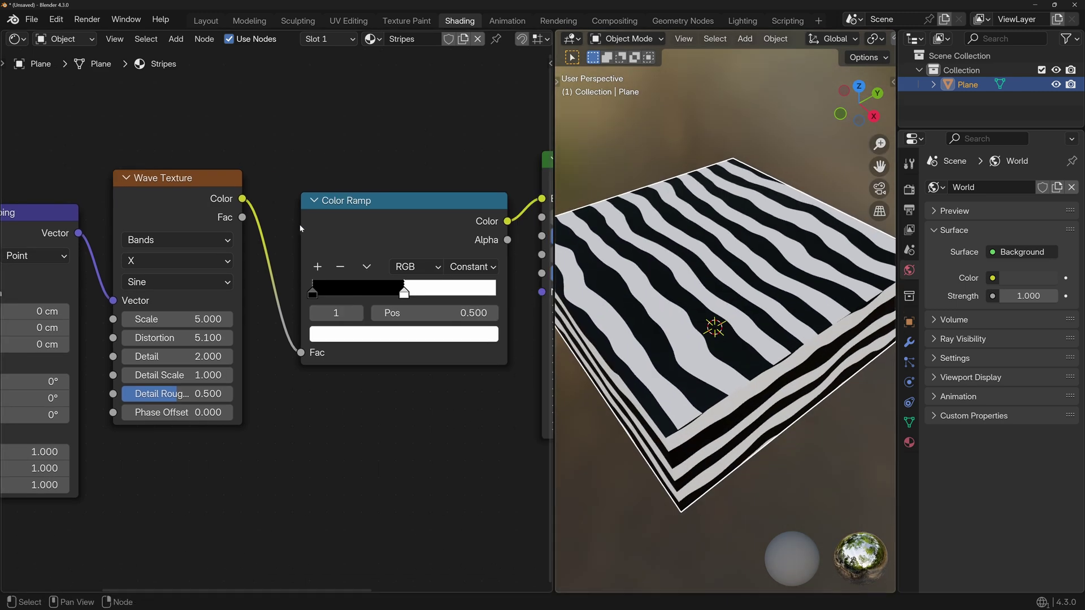
- Try recolouring the Color Ramp's black stop to a saturated orange-red, hex CE4B20
left_click(312, 292)
left_click(380, 335)
left_click_drag(469, 127, 467, 82)
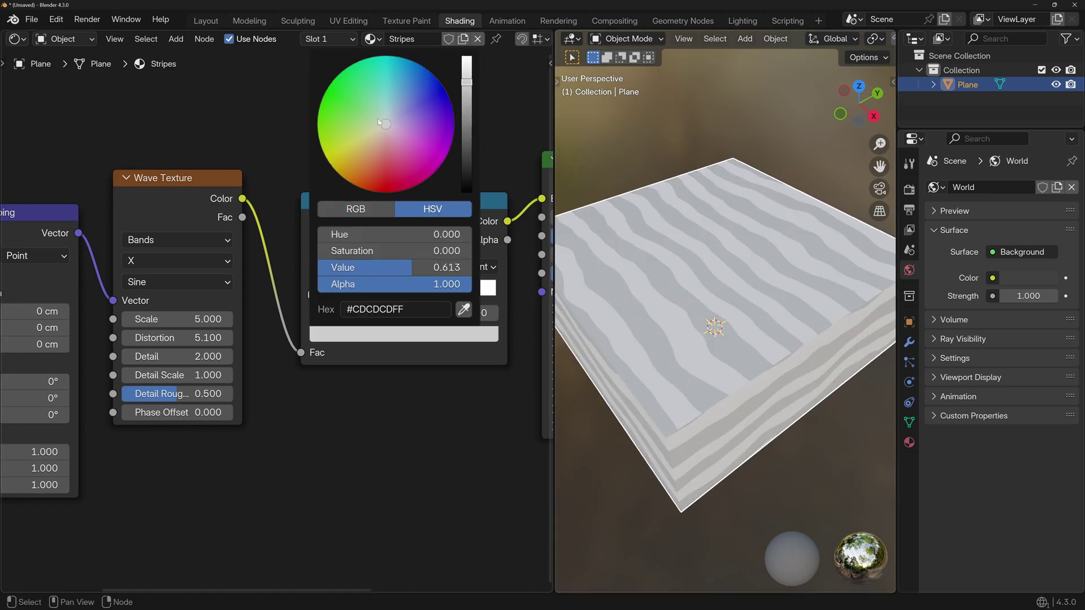
left_click_drag(418, 113, 371, 181)
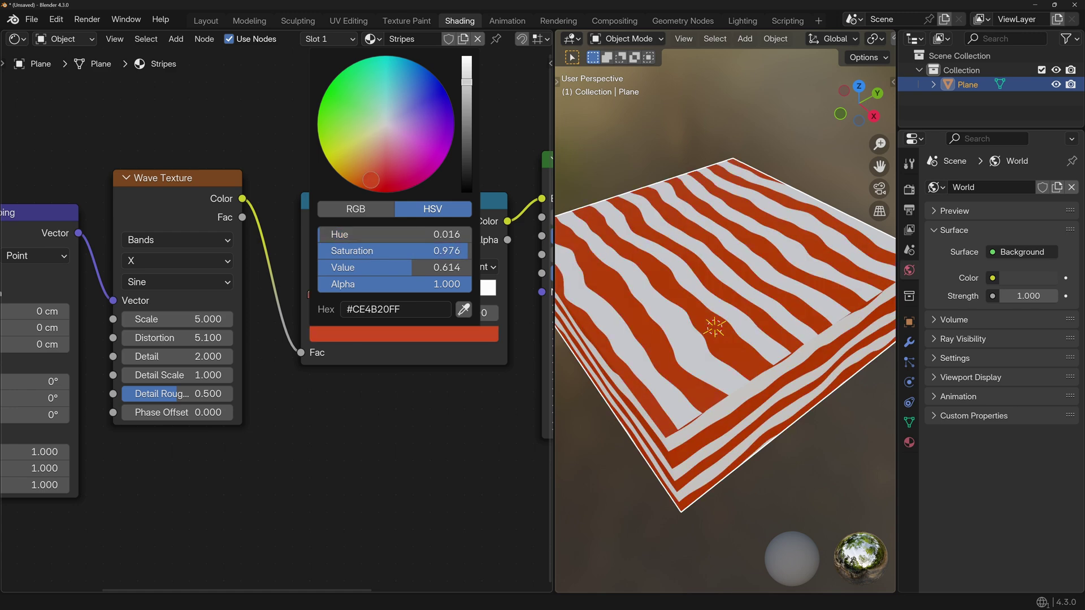
- Try recolouring the Color Ramp's white stop to a dark saturated blue and check the stripes on the box
left_click(404, 293)
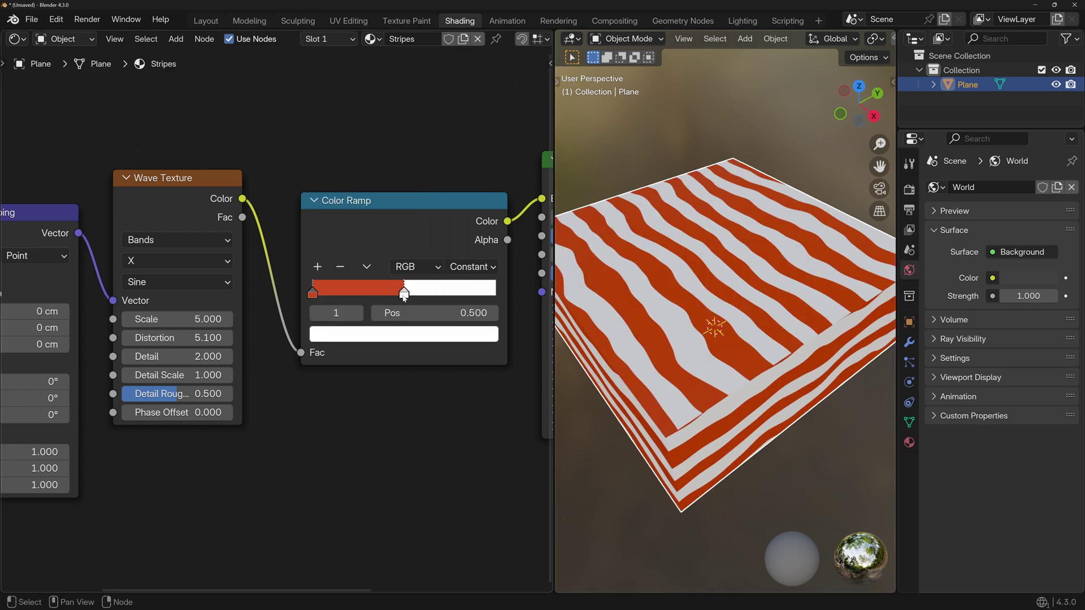
left_click(419, 330)
left_click_drag(403, 124, 442, 98)
left_click_drag(466, 98, 467, 105)
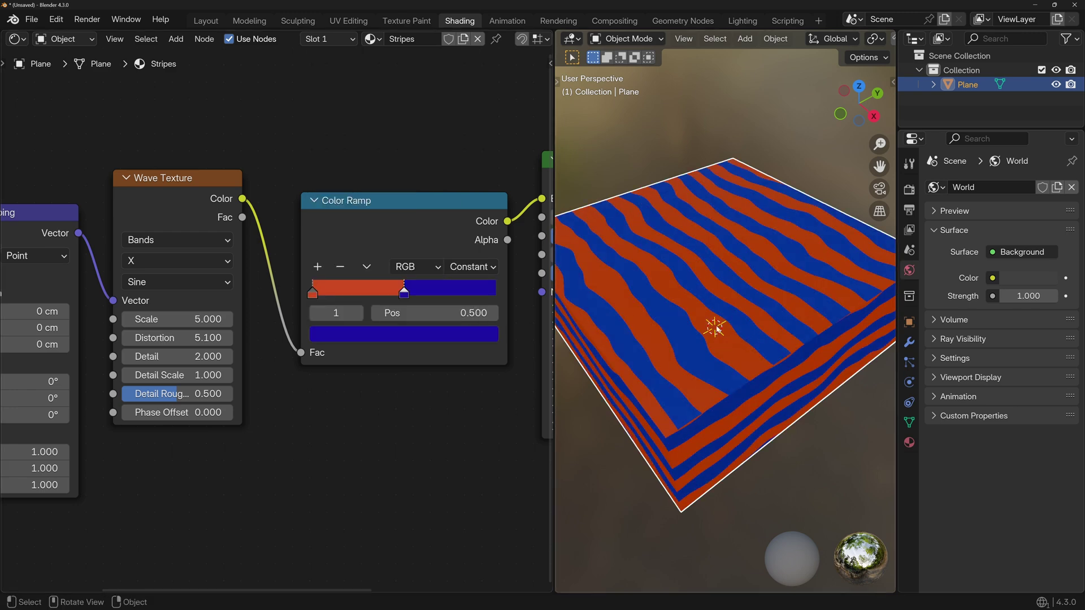
middle_click_drag(714, 329, 675, 313)
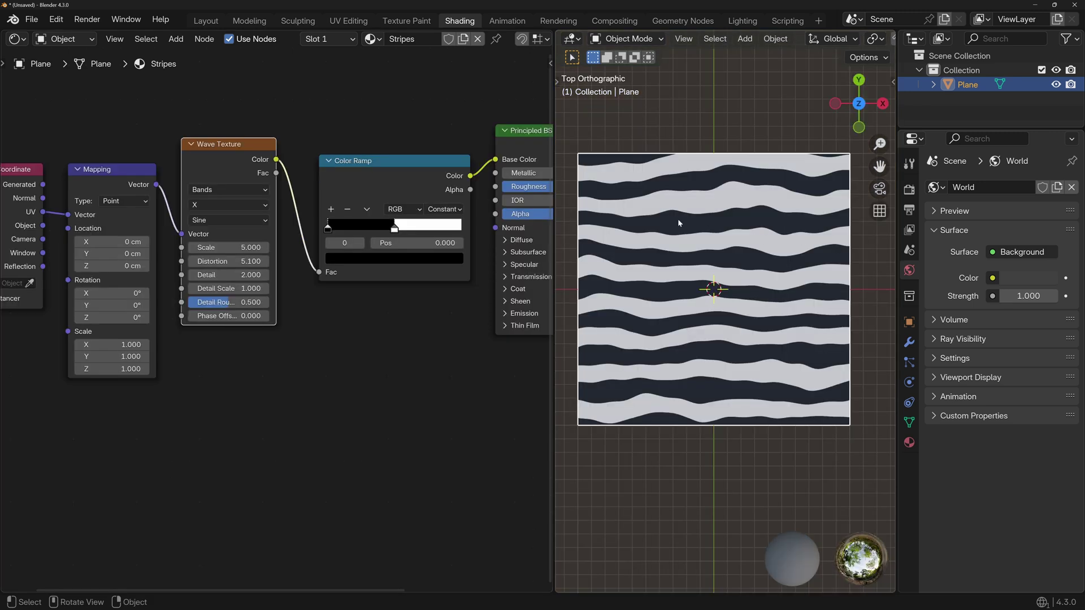
- Try Y as the Wave Texture's bands direction and undo the change
left_click(214, 206)
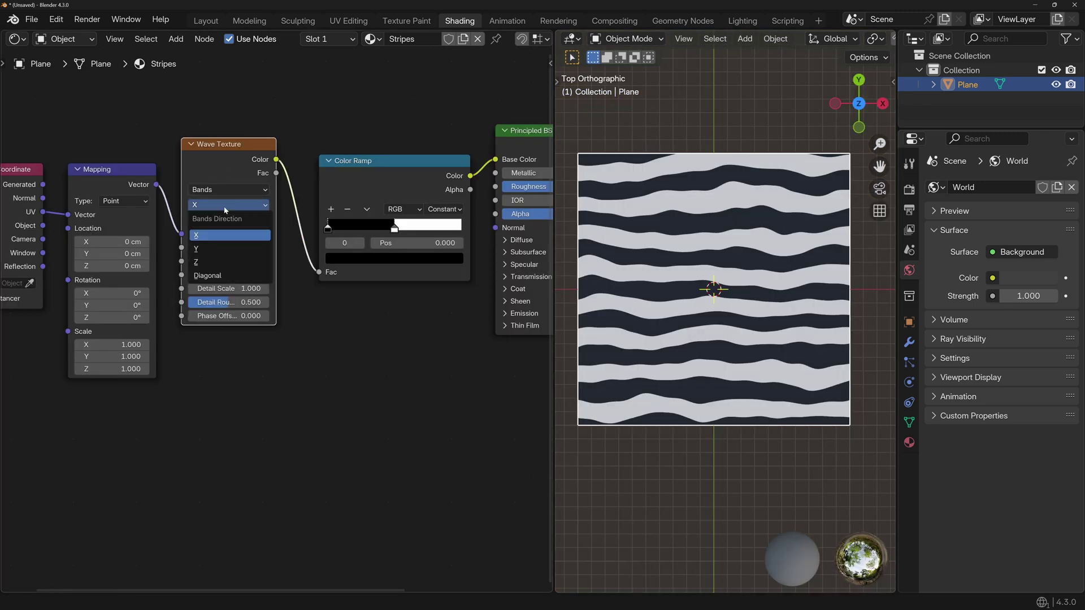
left_click(215, 250)
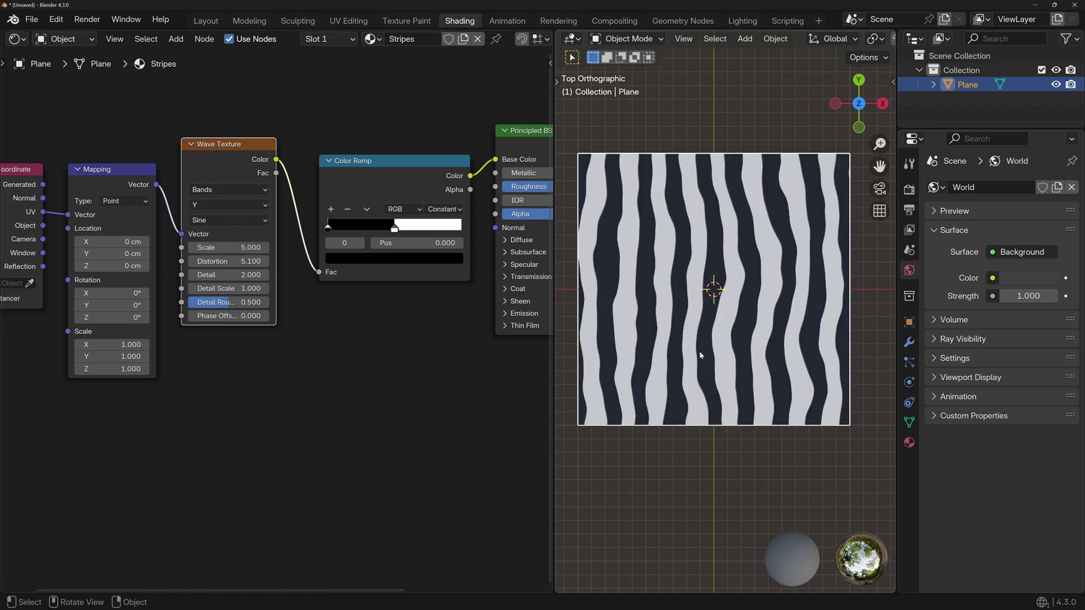
key("ctrl+z")
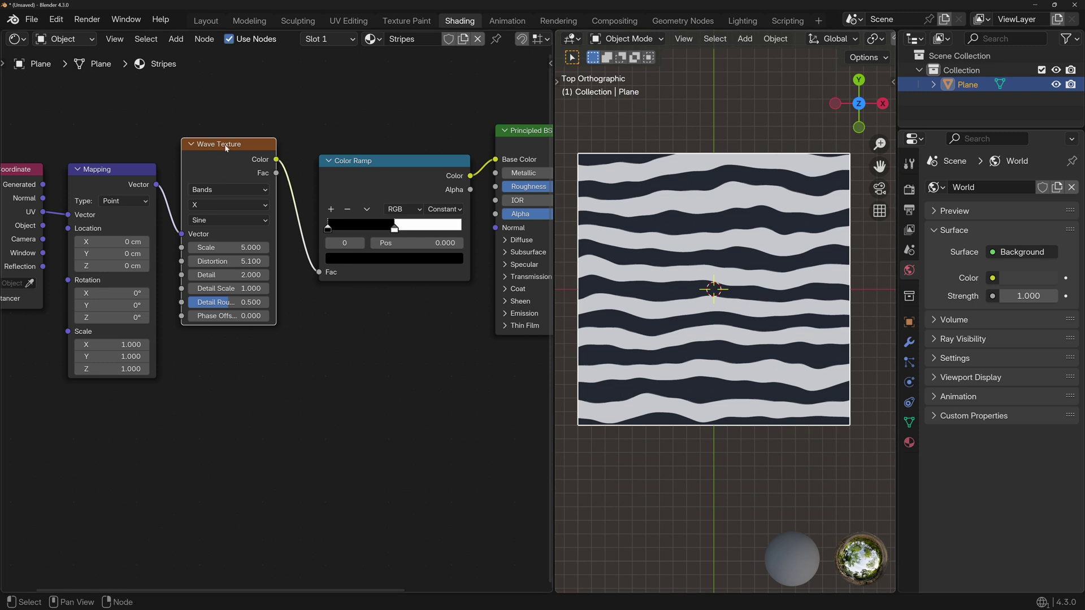
- Duplicate the Wave Texture node below the original, set the copy's bands direction to Y and preview its output
key("shift+d")
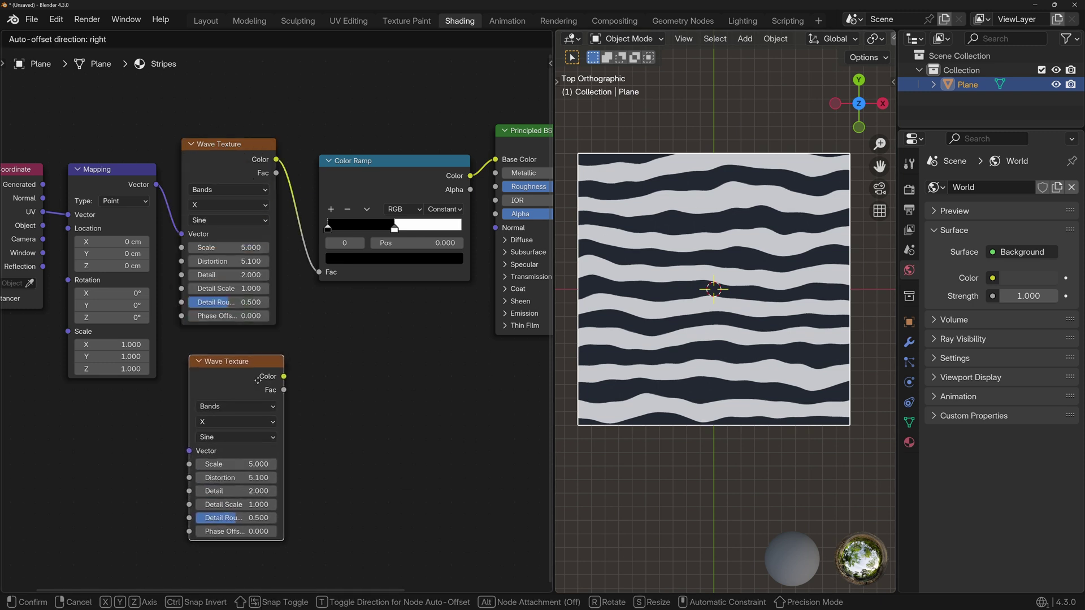
left_click(245, 435)
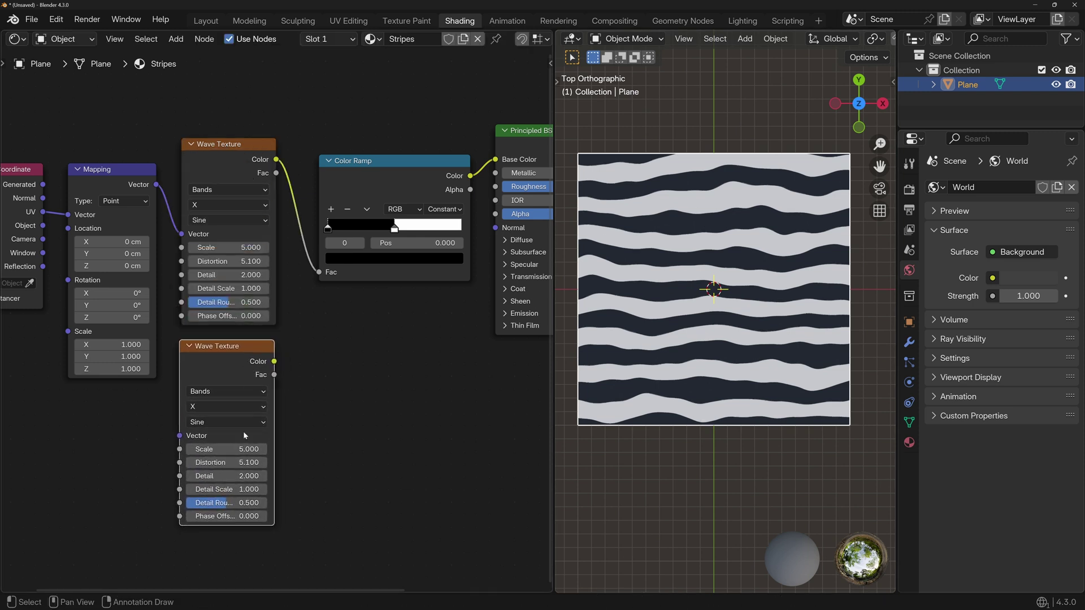
left_click(202, 409)
left_click(202, 449)
left_click(241, 348, "ctrl+shift")
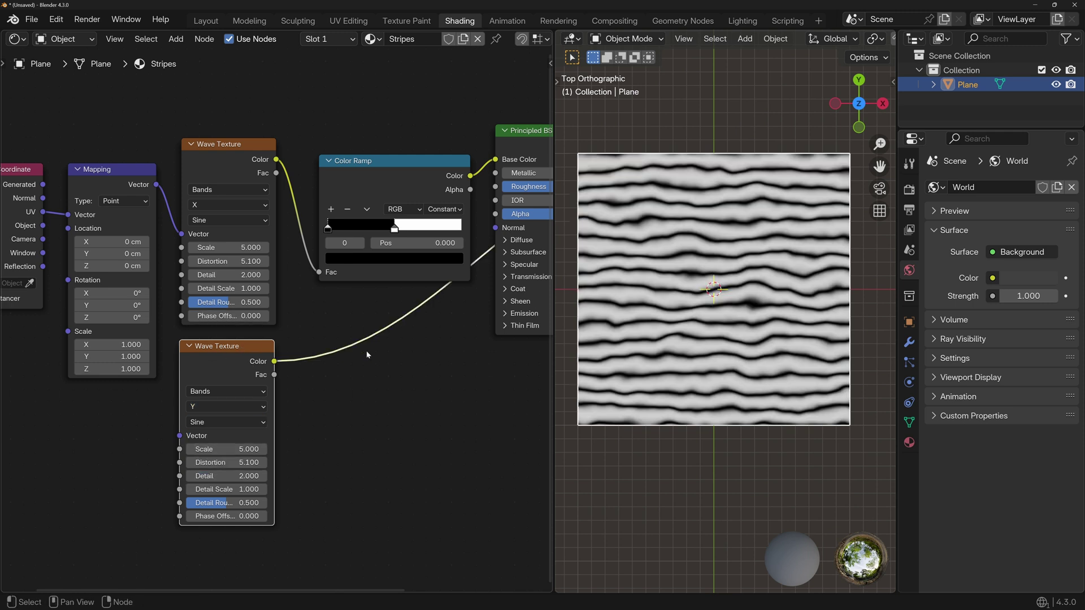
- Connect the Mapping node's Vector output to the Vector input of the duplicated Wave Texture
scroll(366, 350, "down", 3)
scroll(277, 321, "up", 4)
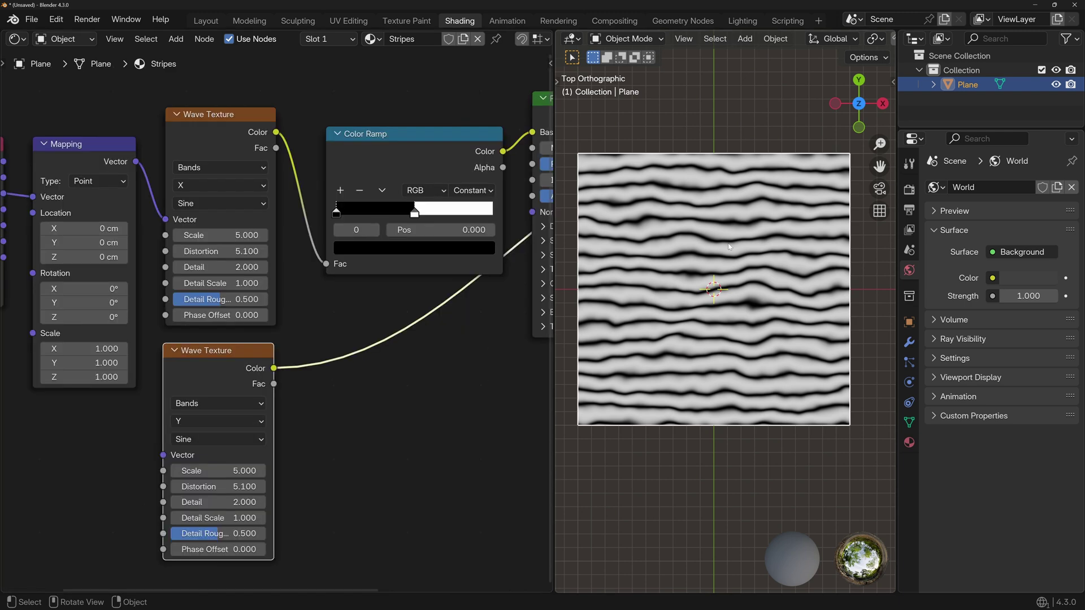
scroll(695, 313, "up", 5)
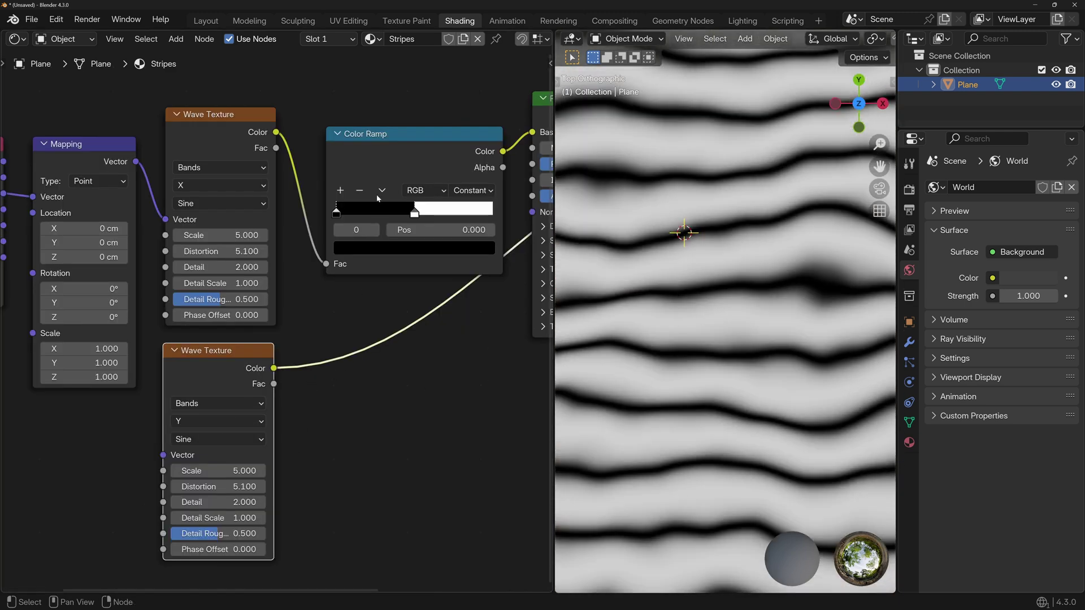
scroll(373, 293, "down", 6)
scroll(621, 339, "down", 7)
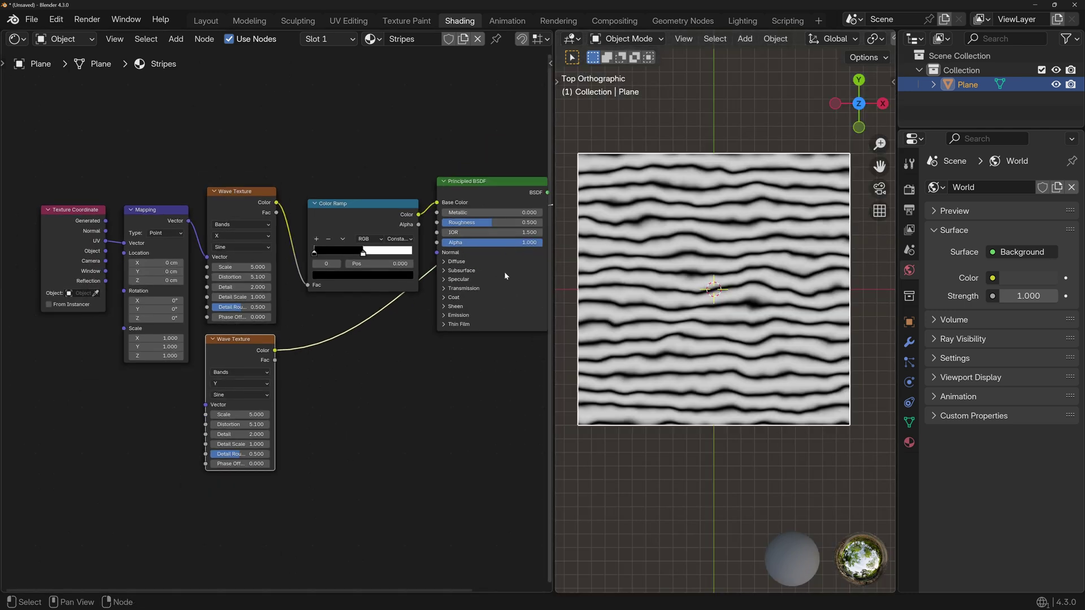
left_click_drag(188, 224, 206, 404)
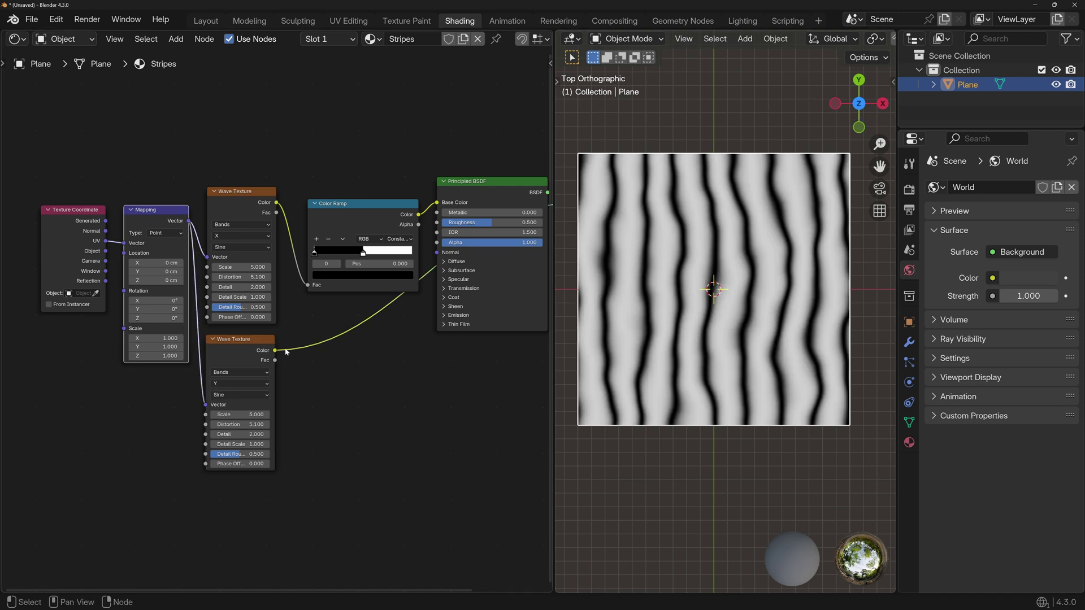
- Preview the original Wave Texture, combine both Wave Textures in a Mix node, and reconnect the Principled BSDF to the Material Output
left_click(261, 194, "ctrl+shift")
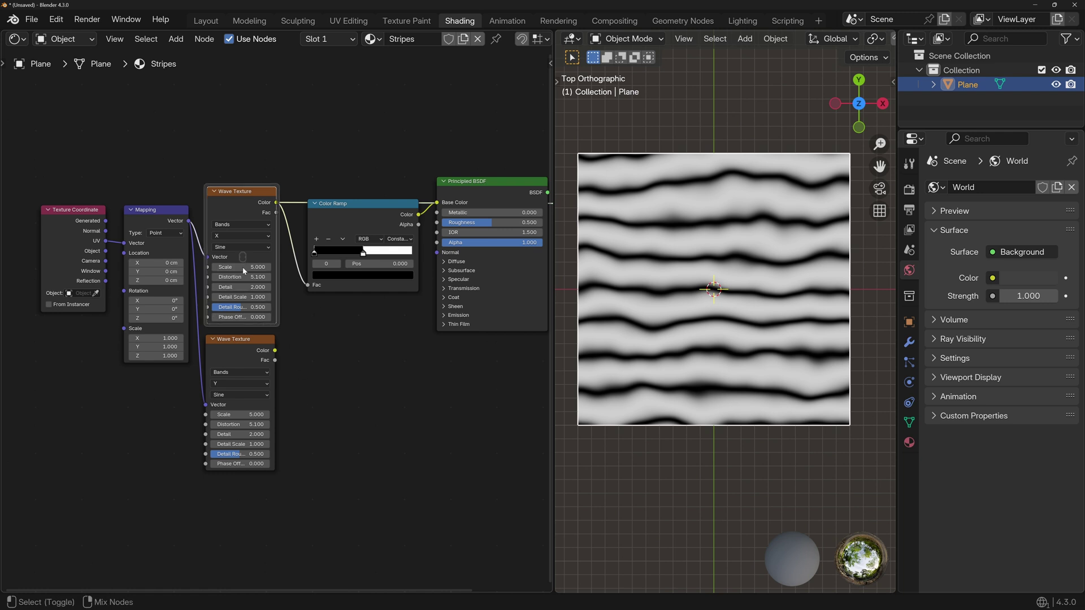
right_click_drag(243, 256, 232, 381, "ctrl+shift")
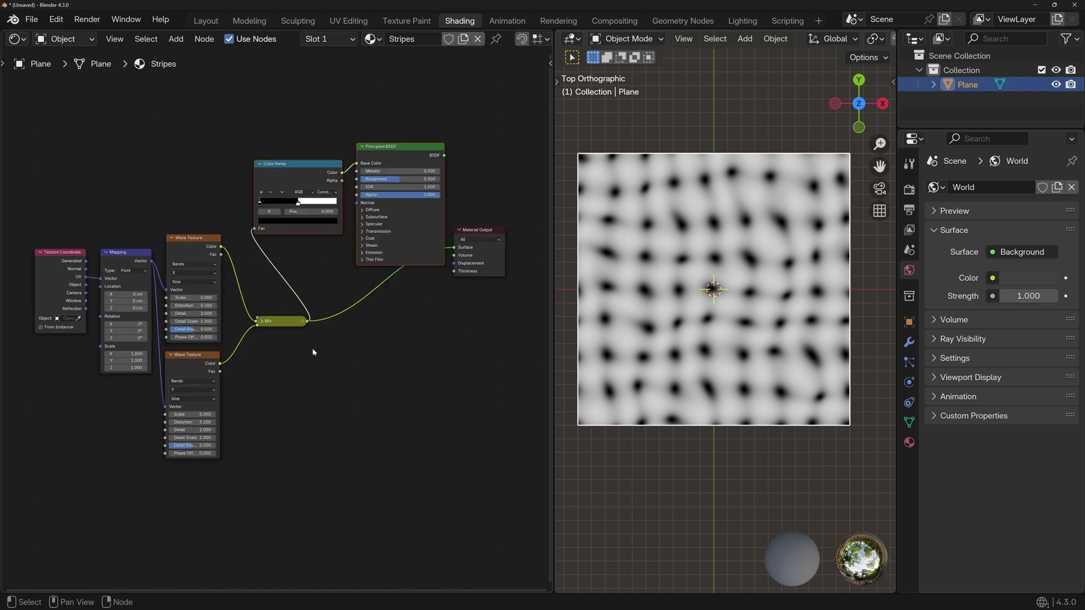
left_click(399, 151, "ctrl+shift")
- Move the Color Ramp, Principled BSDF and Material Output nodes together so they follow the Mix node
left_click_drag(281, 124, 373, 183)
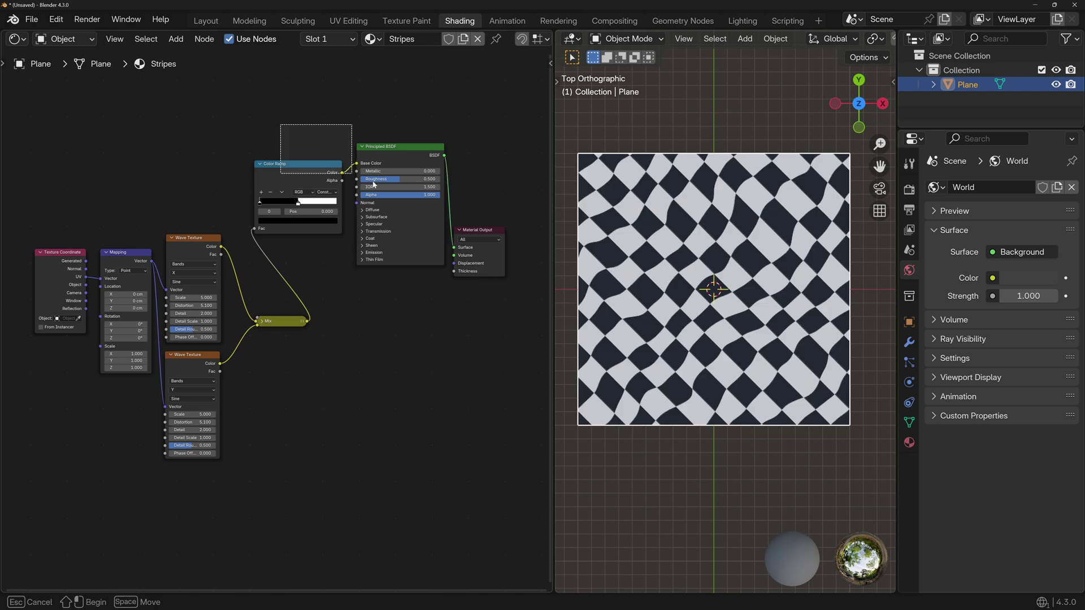
left_click_drag(373, 185, 434, 206)
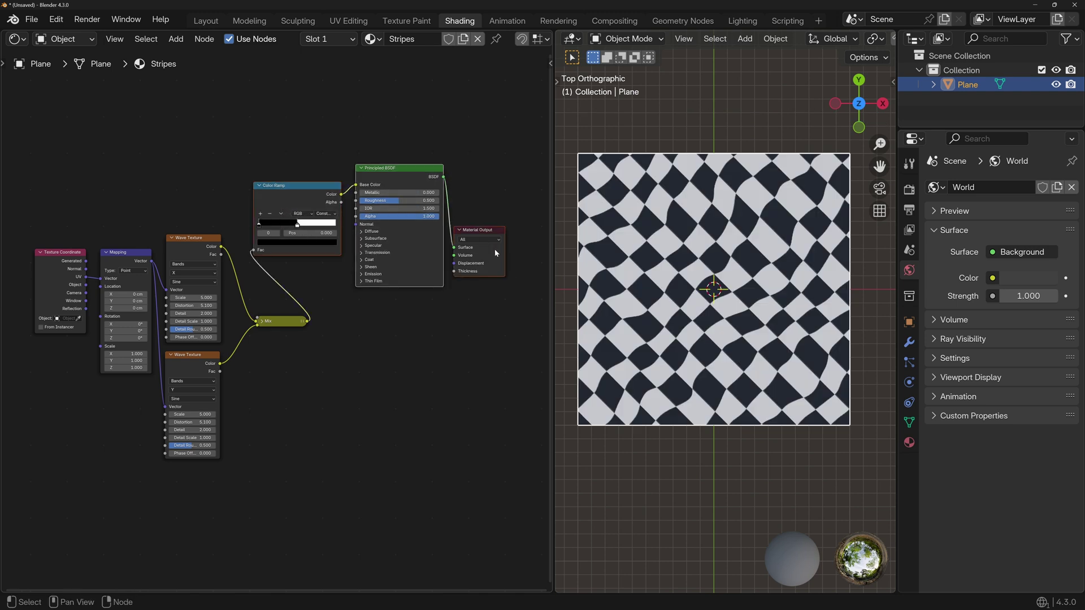
key("g")
left_click(369, 324)
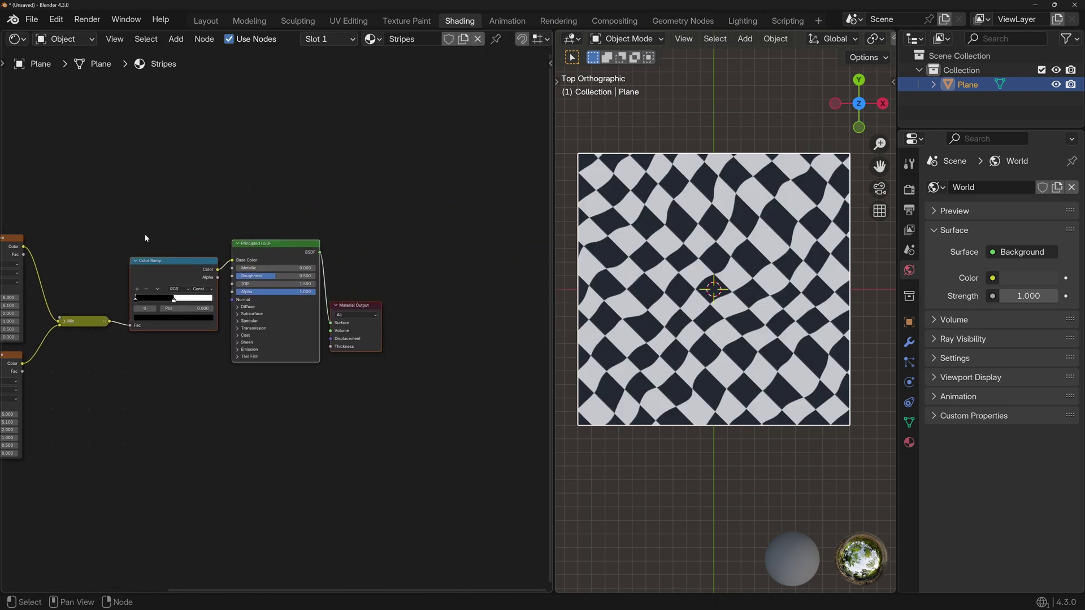
- Expand the collapsed Mix node, change its blending mode to Darken and set its Factor to 1.000
scroll(146, 238, "up", 4)
middle_click_drag(146, 237, 367, 147)
left_click(248, 273)
left_click_drag(280, 268, 263, 202)
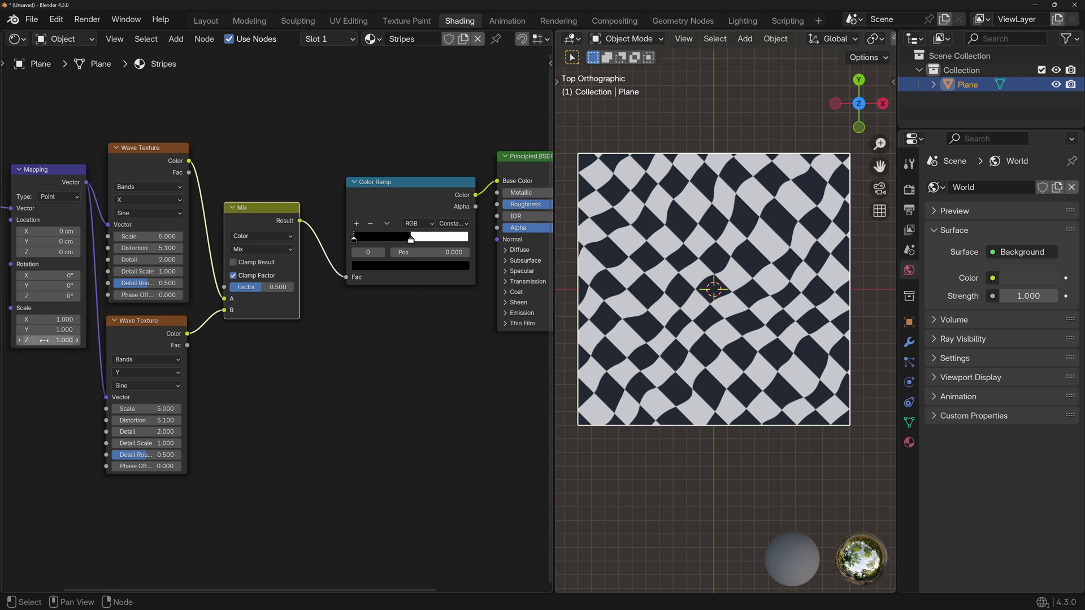
left_click(258, 249)
left_click(268, 291)
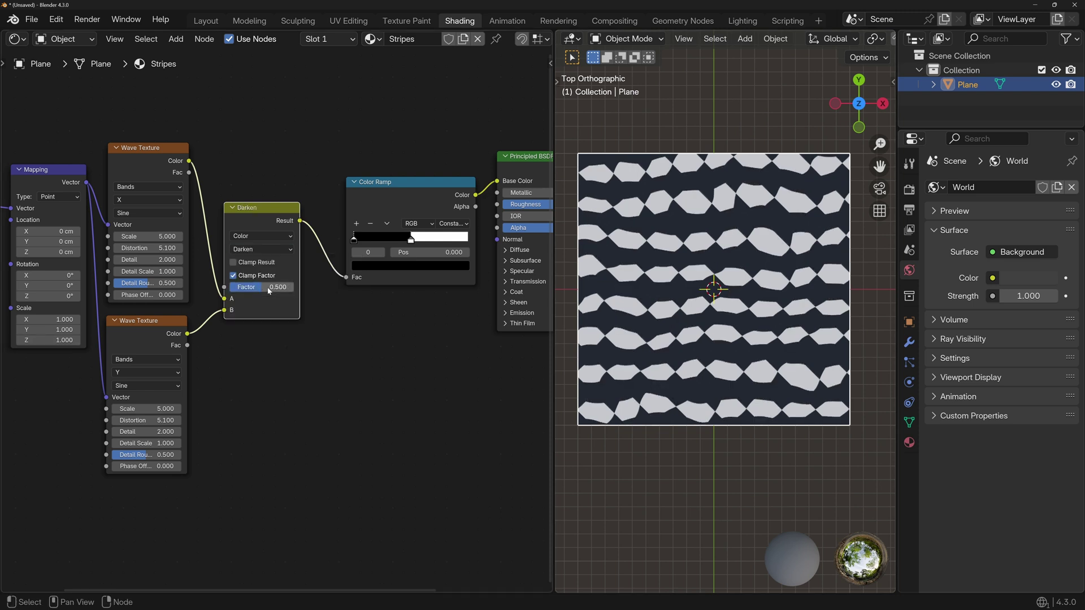
left_click_drag(269, 291, 308, 280)
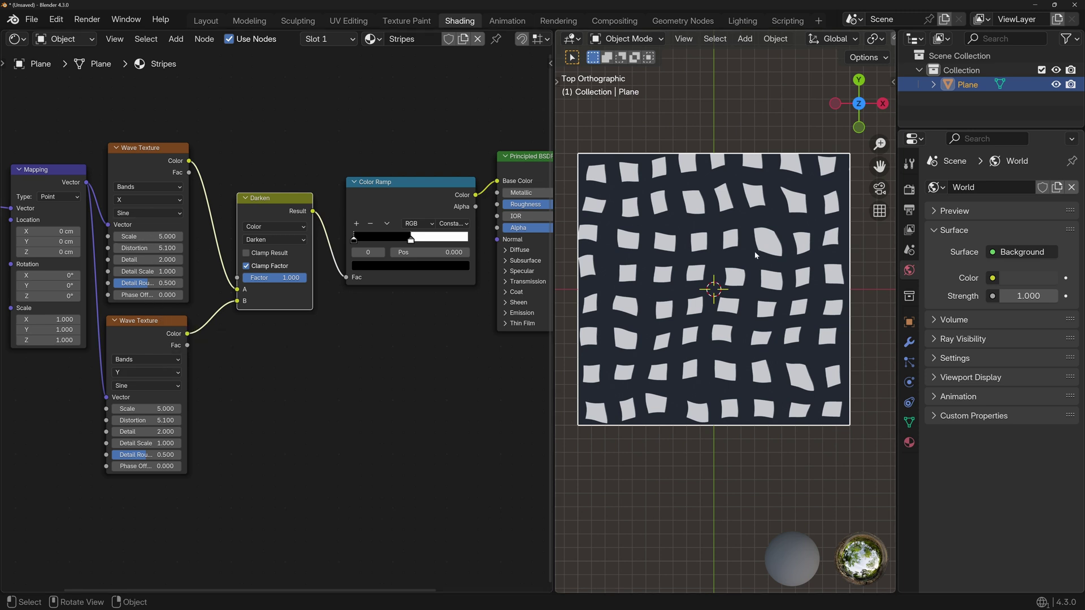
- Move the Color Ramp's white stop to position 0.014 to thin the dark grid lines
left_click_drag(411, 240, 354, 240)
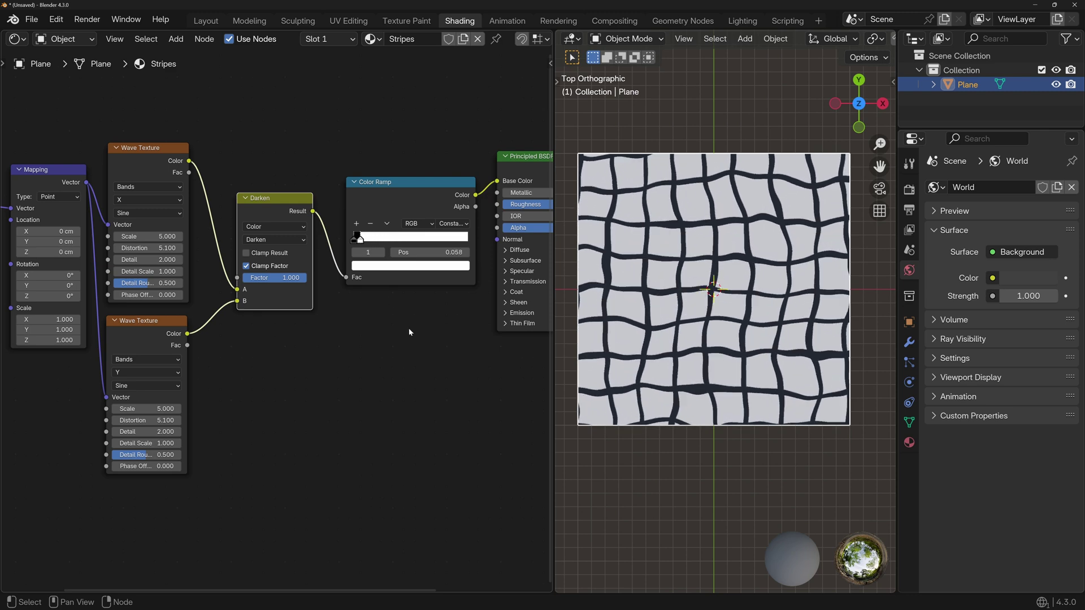
middle_click_drag(408, 327, 457, 330)
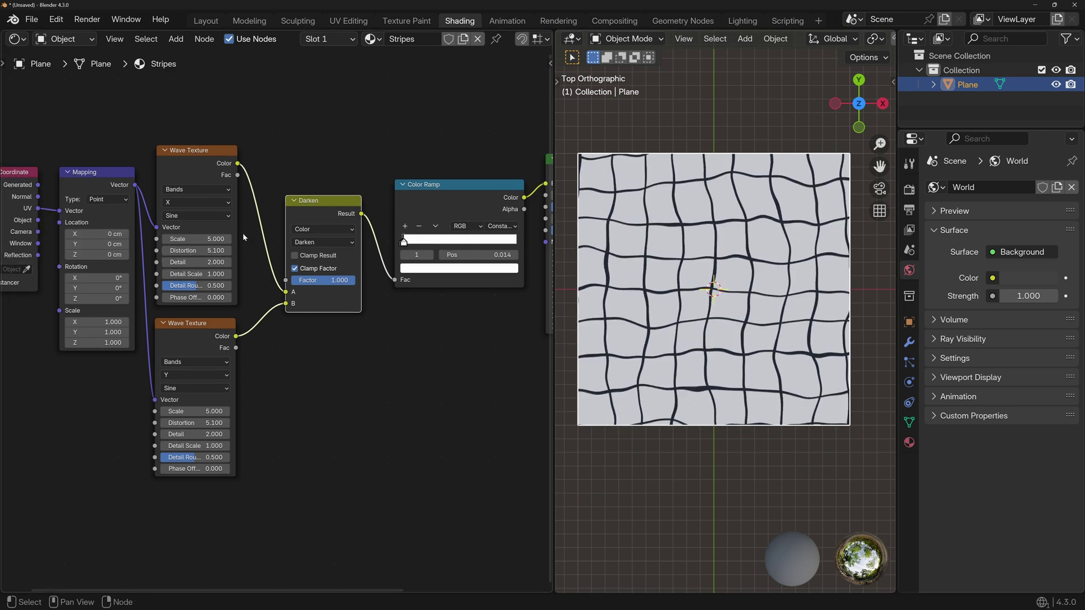
- Set the Scale of the X-direction Wave Texture to 6.7 and of the Y-direction one to 7.1
left_click_drag(184, 238, 223, 239)
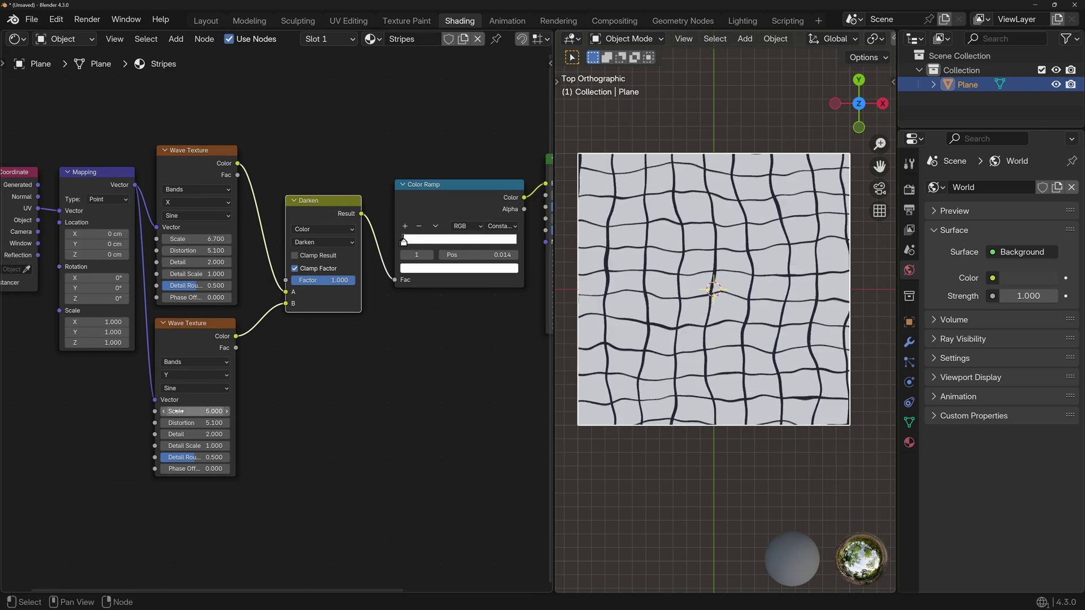
left_click_drag(177, 411, 224, 411)
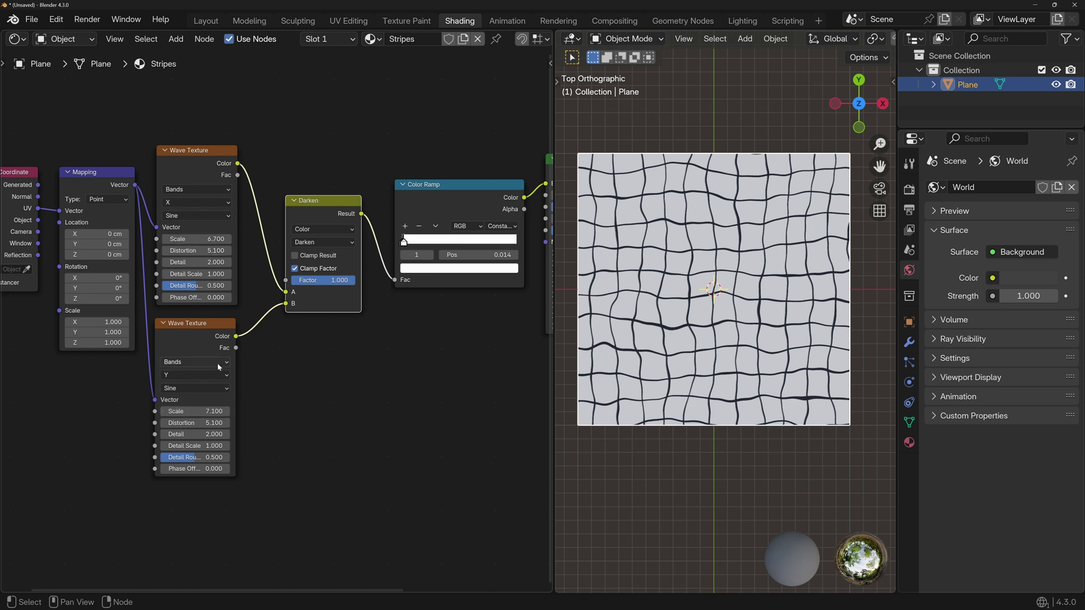
- Add a Value node and connect it to the Scale inputs of both Wave Textures
key("shift+a")
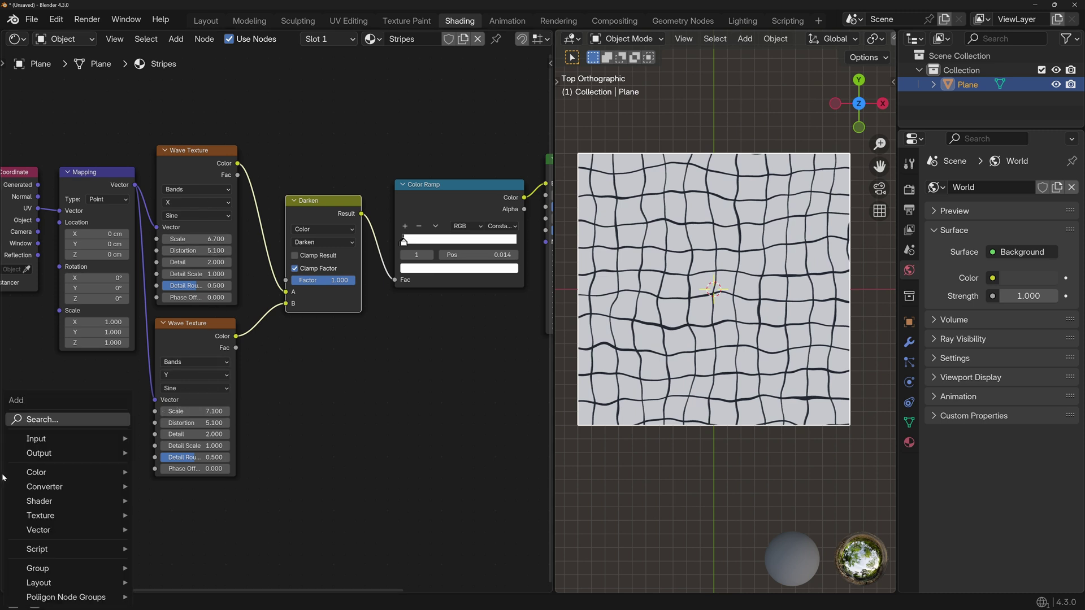
type("value")
key("Return")
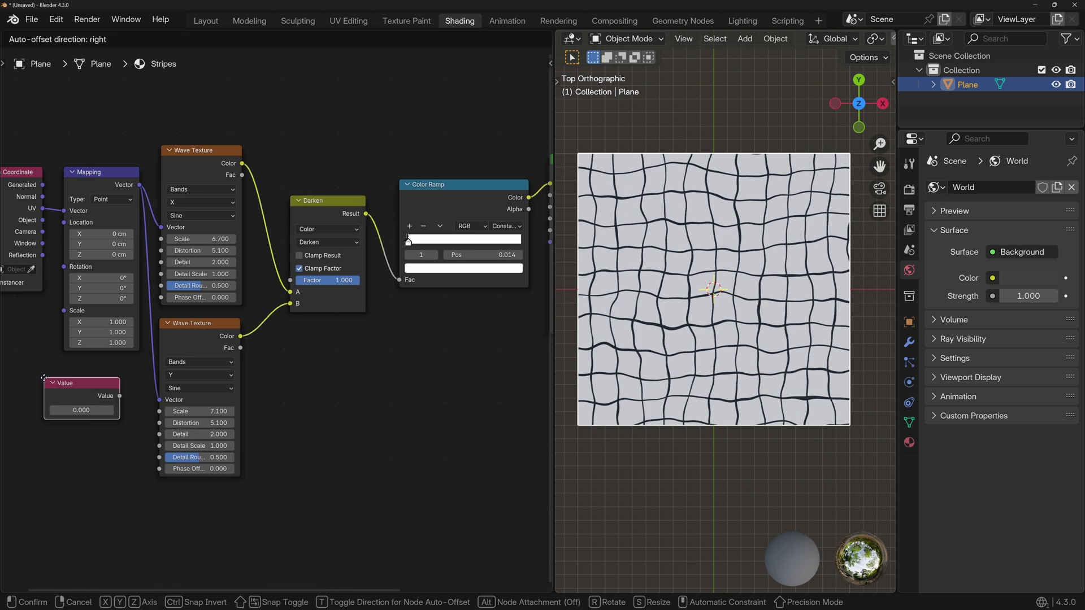
left_click(44, 377)
left_click_drag(120, 396, 159, 412)
- Set the Value node driving both scales to 5, and raise it to 7.8
left_click(85, 410)
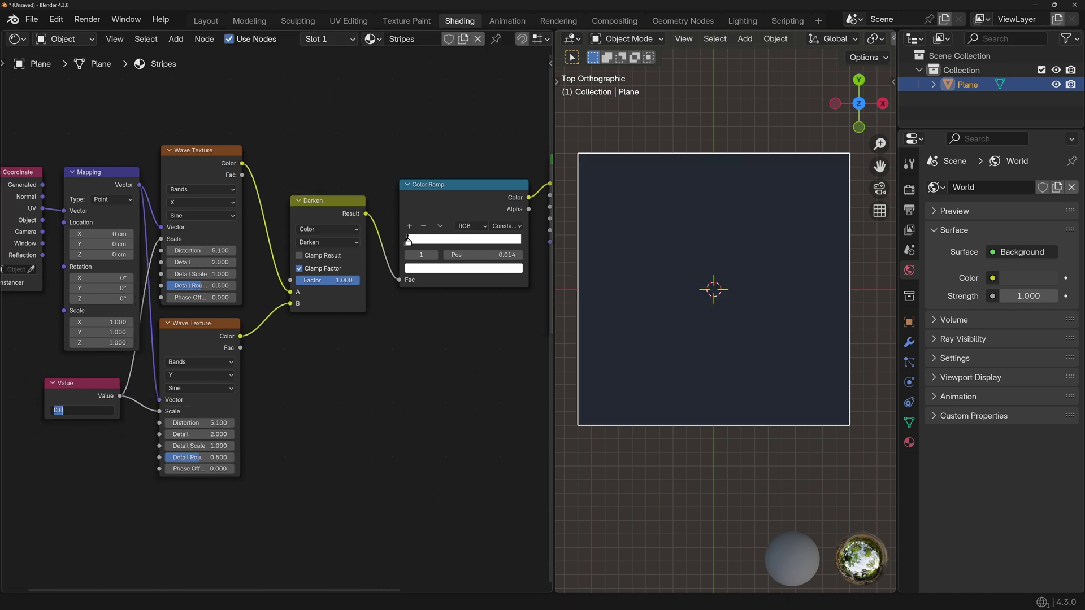
type("5")
key("Return")
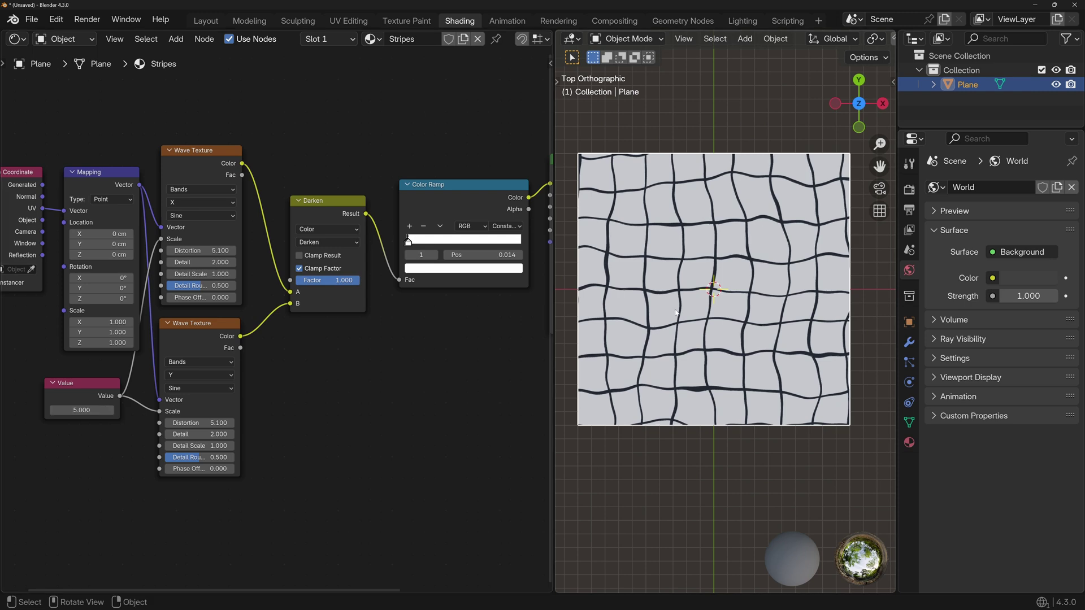
left_click(82, 410)
type("5.6")
key("Return")
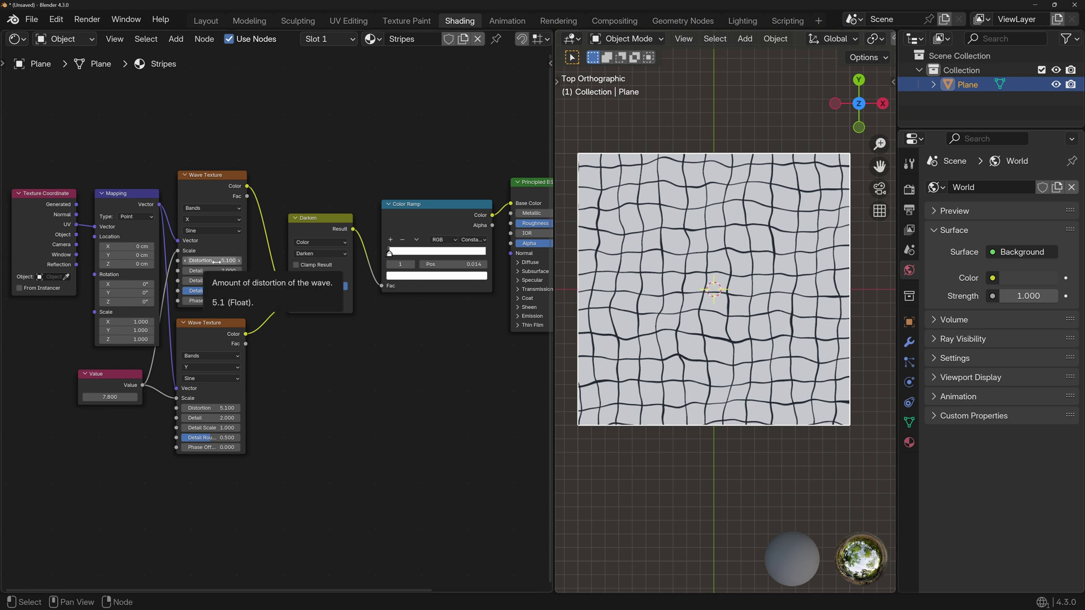
- Reset the Distortion of both Wave Textures to 0 for straight grid lines
key("BackSpace")
key("BackSpace")
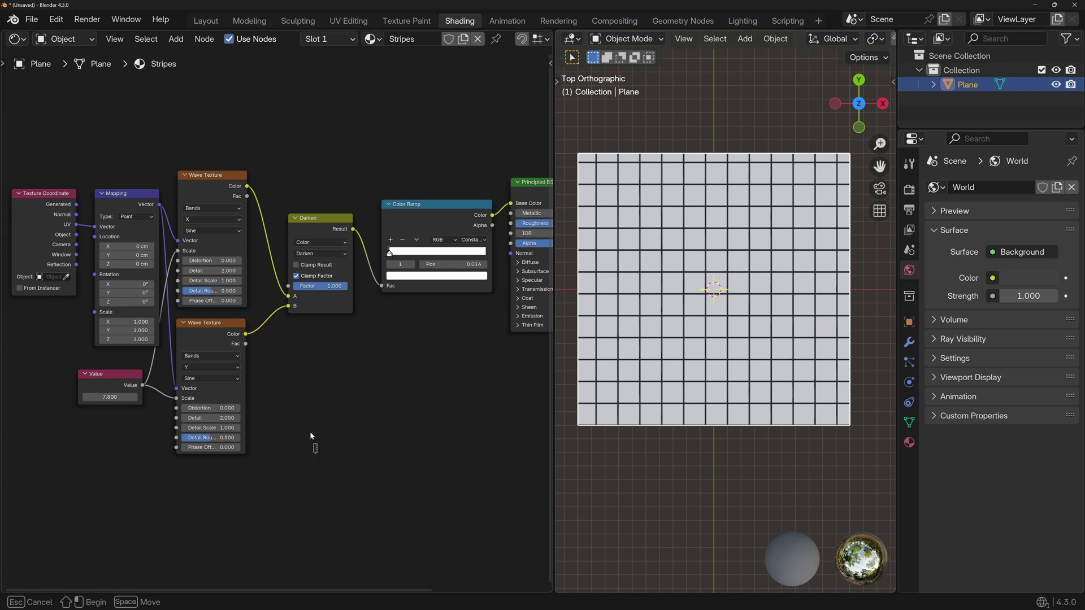
- Replace the two Wave Textures, the Darken mix and the Value node with a Voronoi Texture wired from Mapping through Distance into the Color Ramp
left_click_drag(317, 452, 198, 231)
key("x")
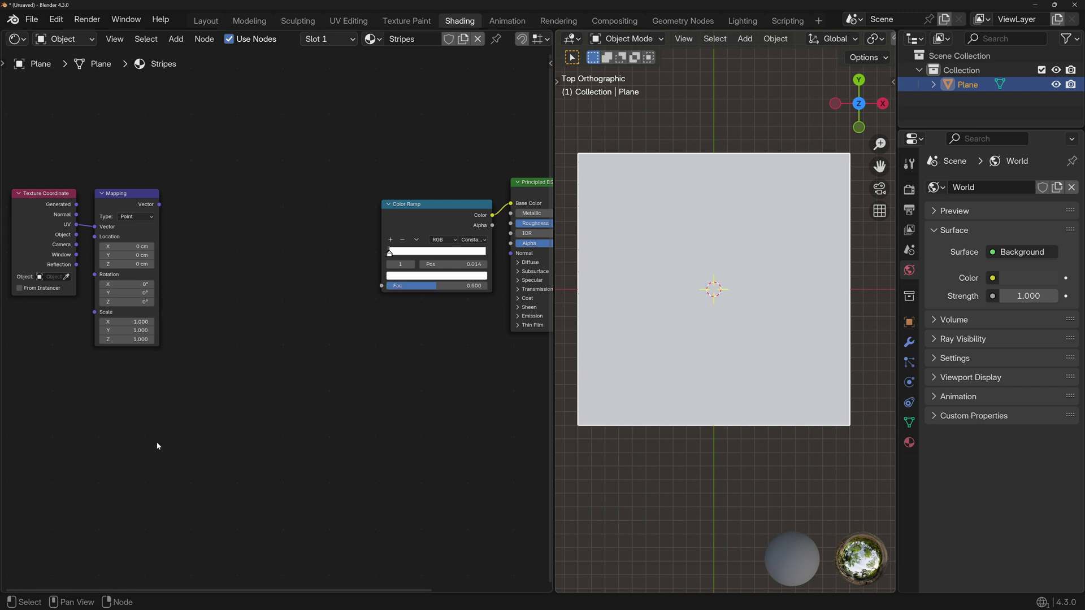
key("shift+a")
type("vo")
key("Return")
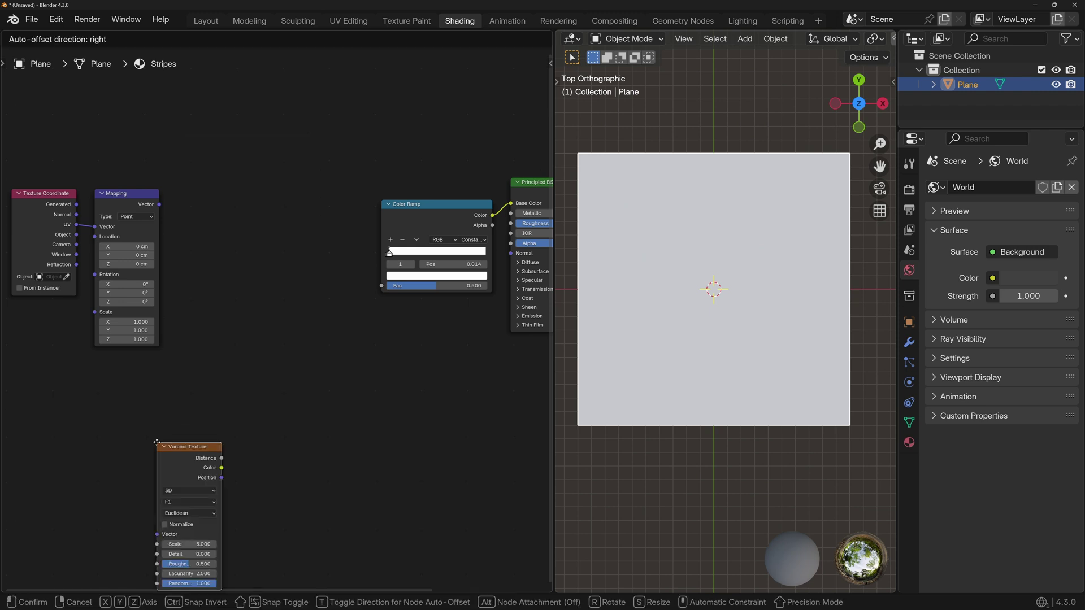
left_click(237, 214)
left_click_drag(297, 224, 381, 286)
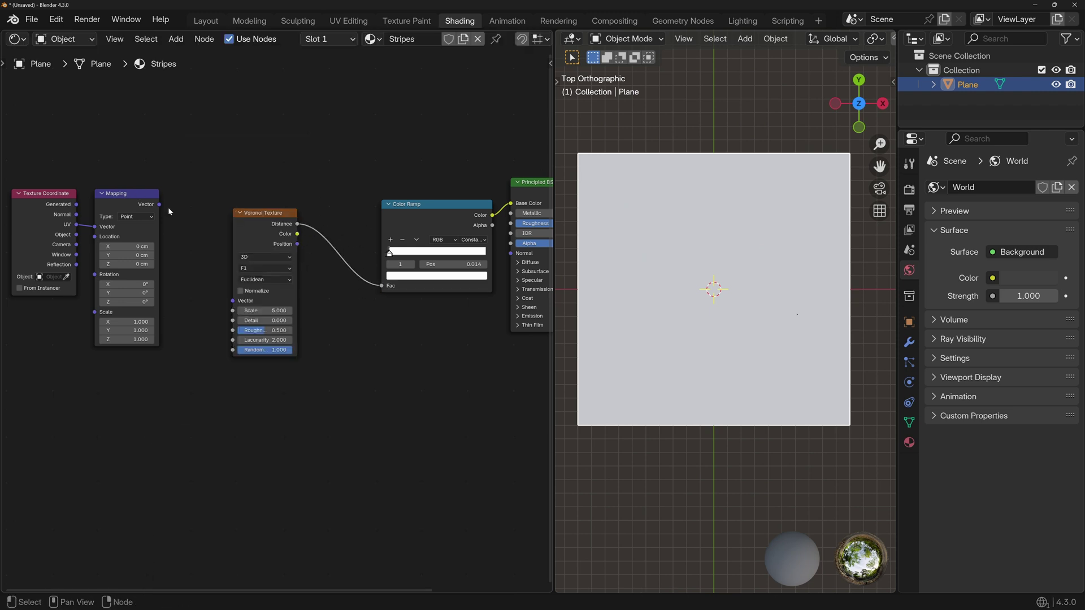
left_click_drag(159, 204, 232, 300)
- Set the Voronoi Texture's feature output to Distance to Edge and the Color Ramp's white stop to position 0.015
left_click_drag(388, 253, 441, 254)
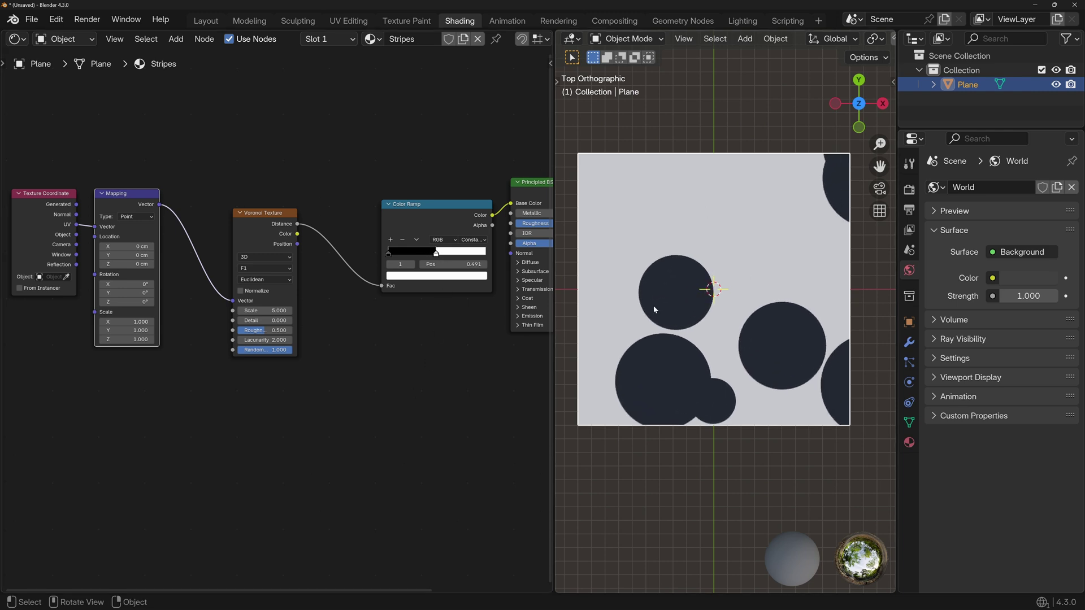
left_click(268, 268)
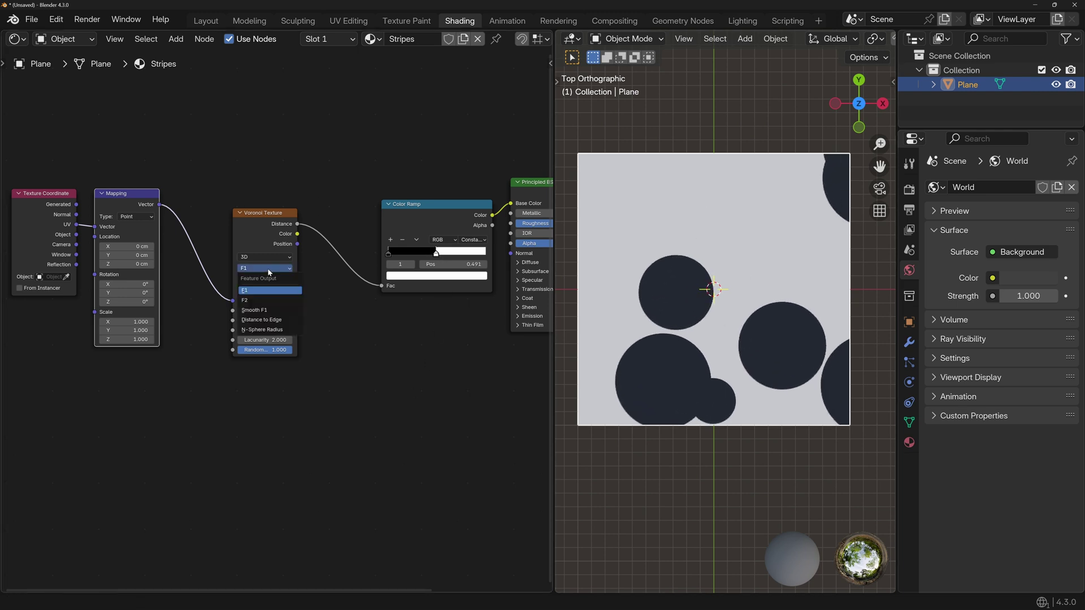
left_click(281, 320)
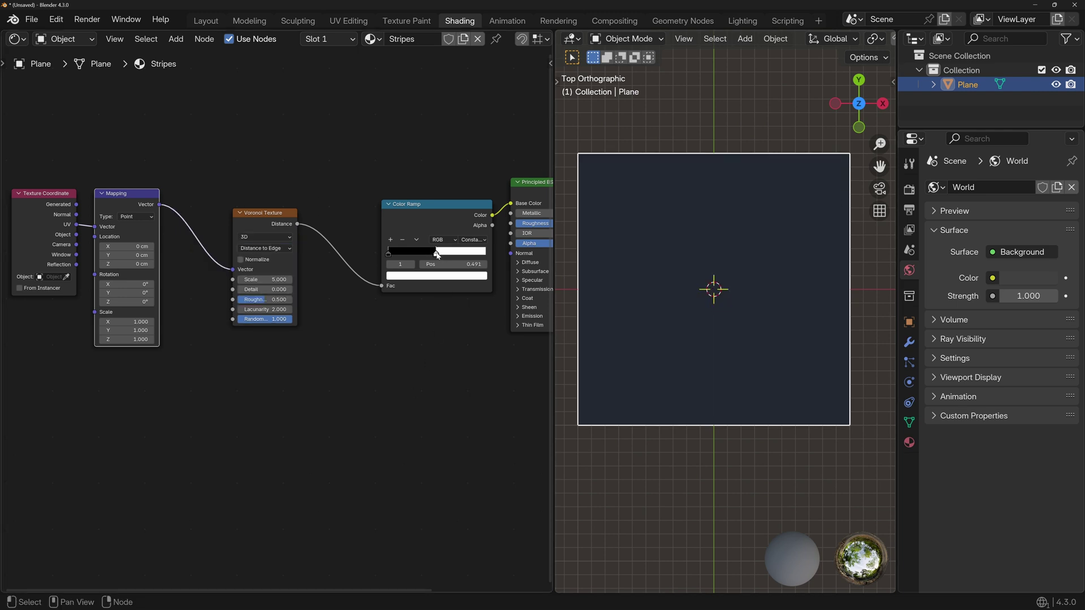
left_click_drag(438, 255, 392, 257)
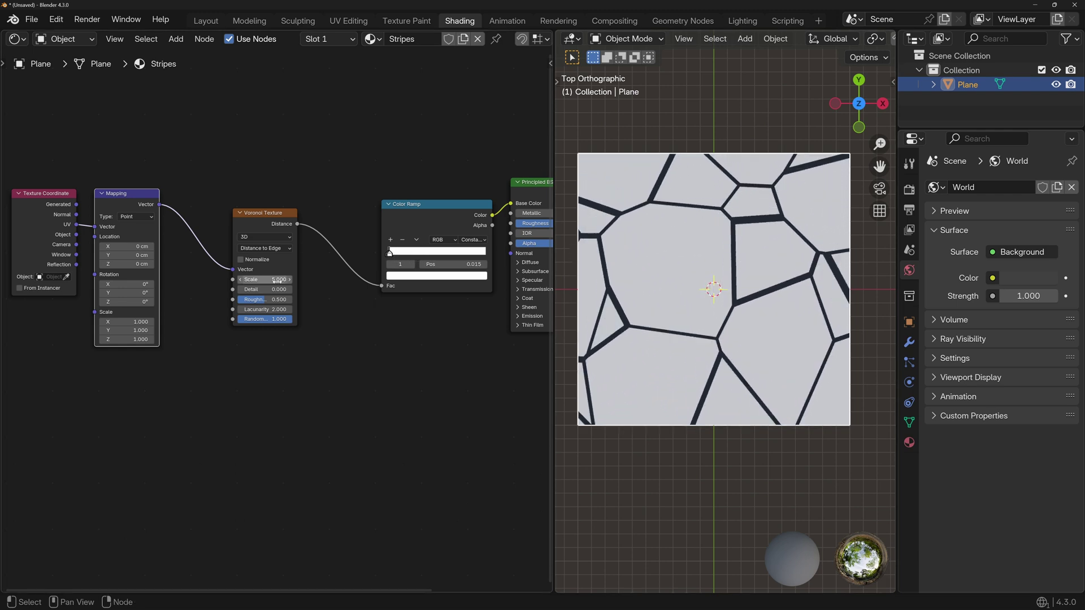
- Set the Voronoi Texture's Scale to 11.4 and Randomness to 0, and place the node closer to the Color Ramp
left_click_drag(277, 279, 313, 279)
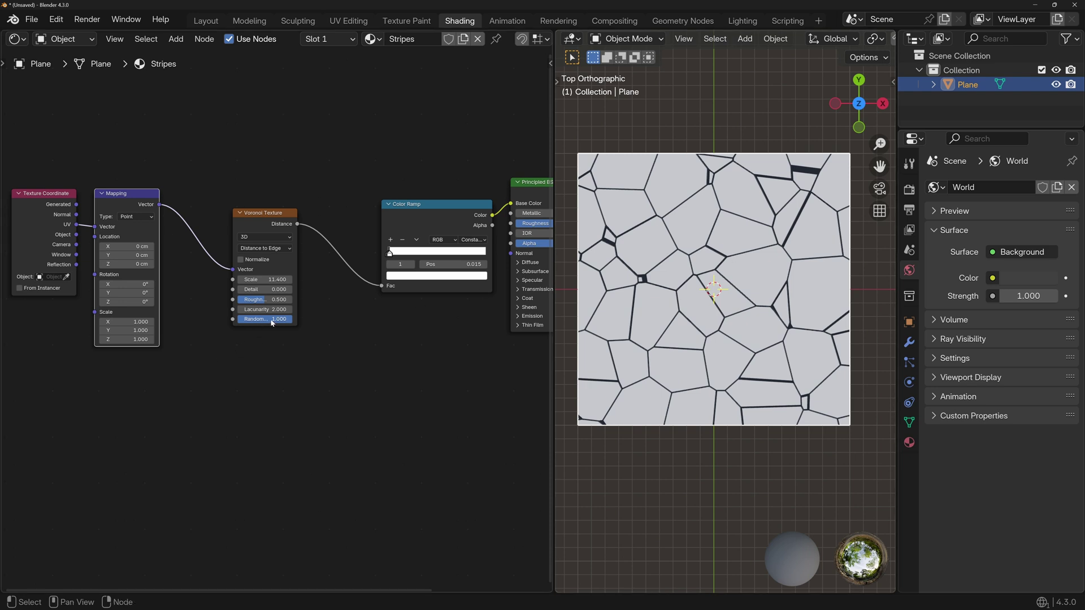
left_click_drag(271, 320, 216, 320)
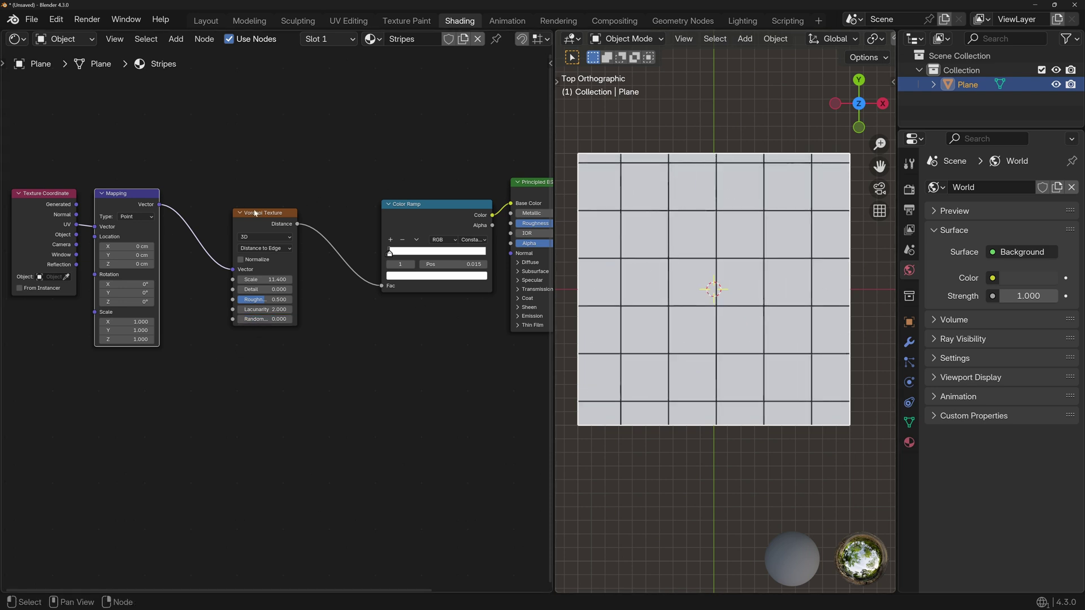
left_click_drag(274, 217, 310, 215)
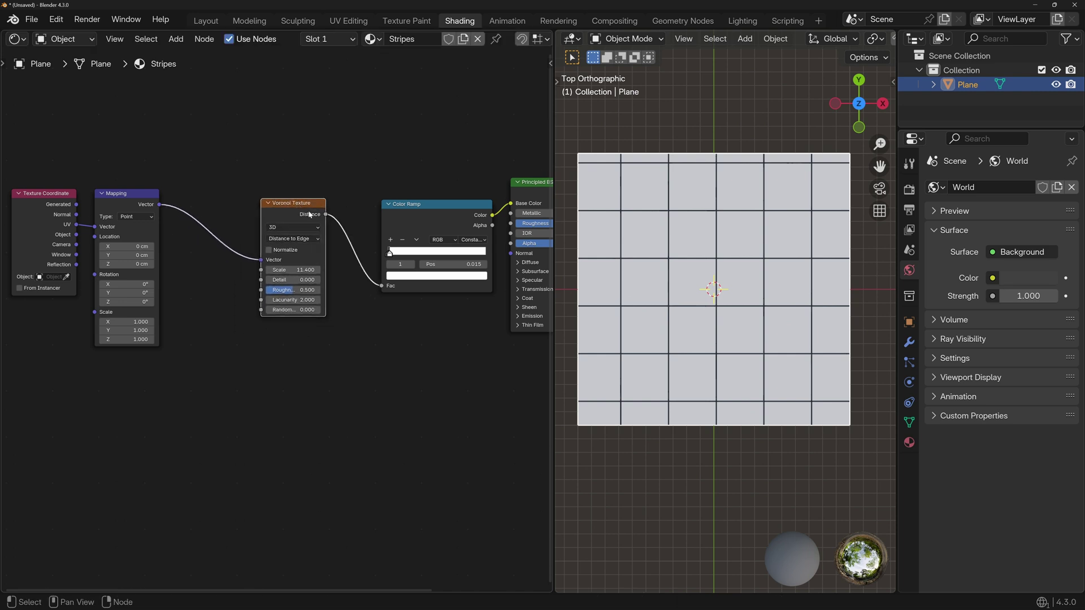
- Try the Color Ramp's white stop at about 0.424 to thicken the dark grid lines
left_click_drag(389, 252, 429, 258)
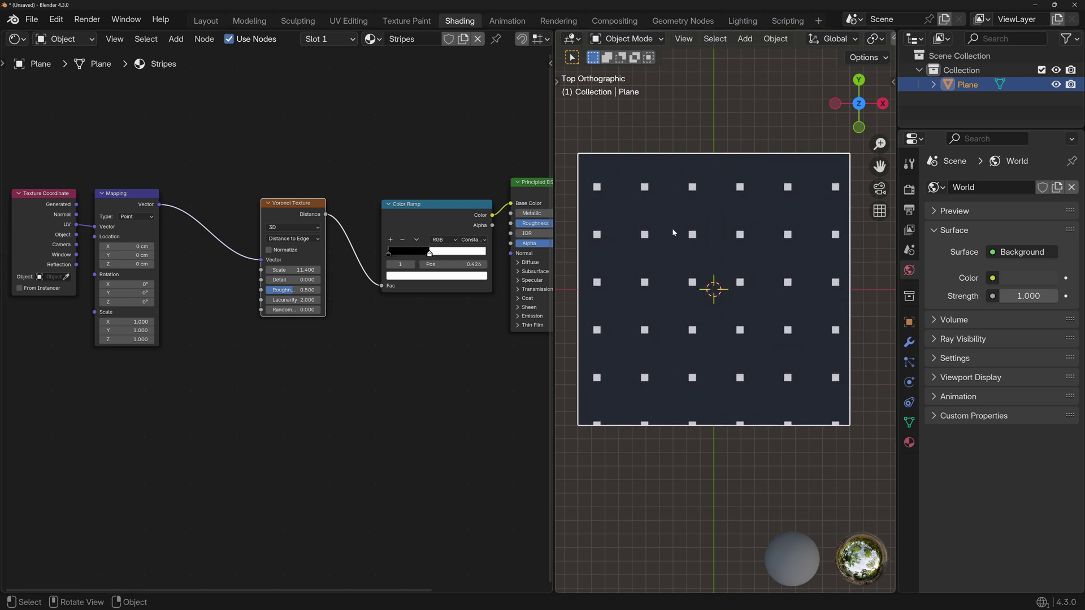
scroll(436, 181, "down", 2)
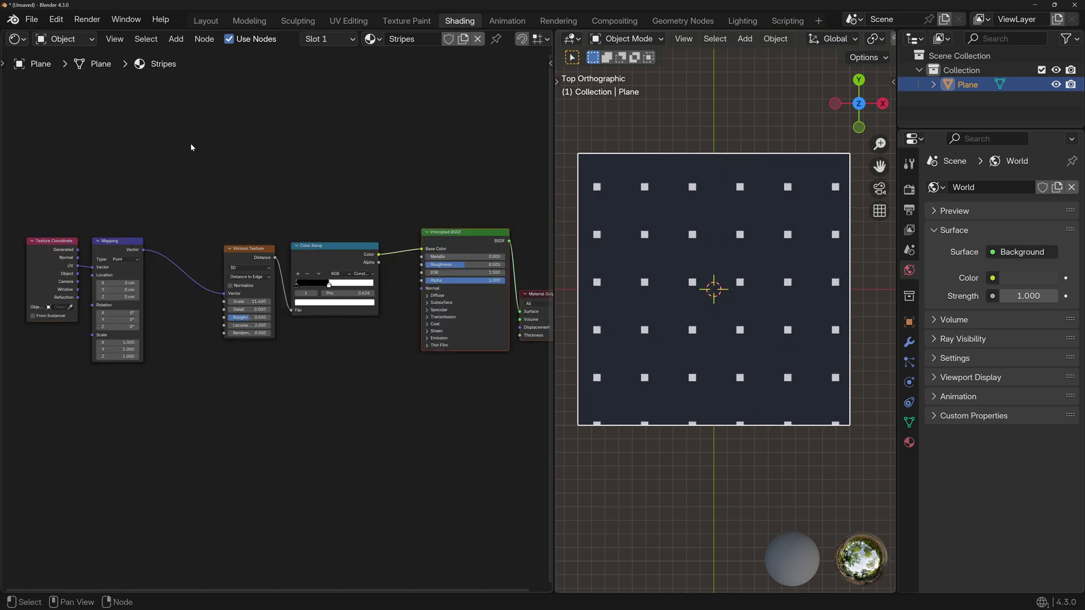
left_click_drag(191, 147, 67, 395)
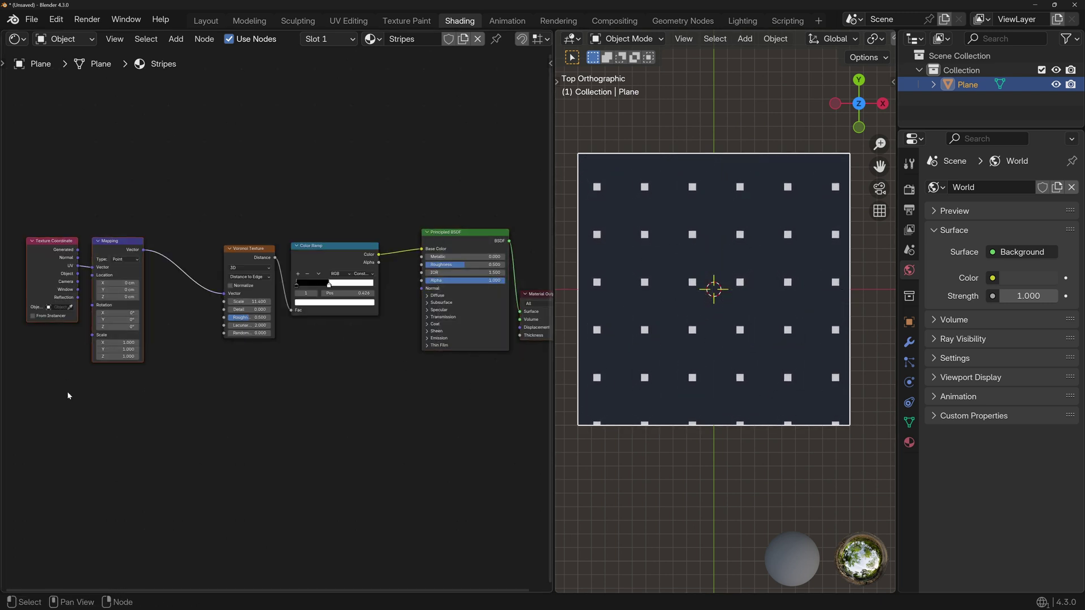
left_click(80, 435)
left_click(120, 238)
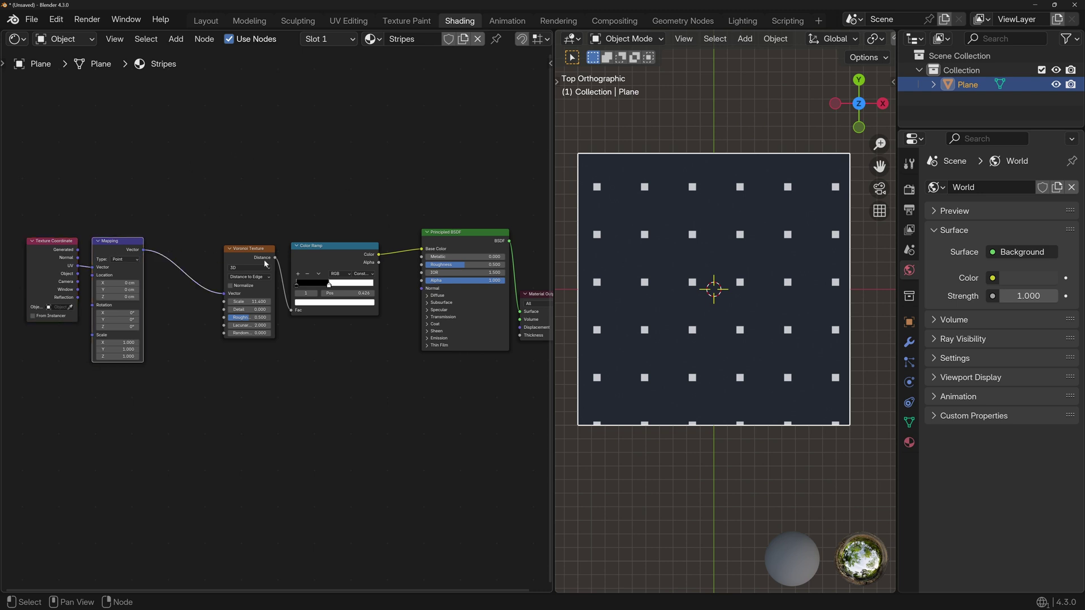
left_click(439, 234)
left_click(270, 191)
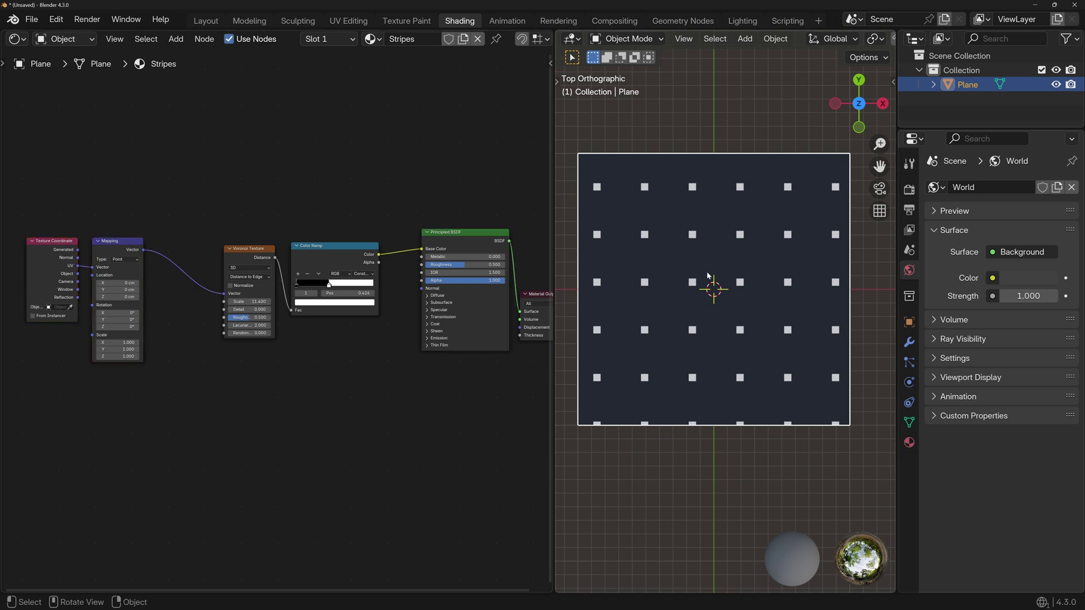
left_click_drag(206, 218, 362, 353)
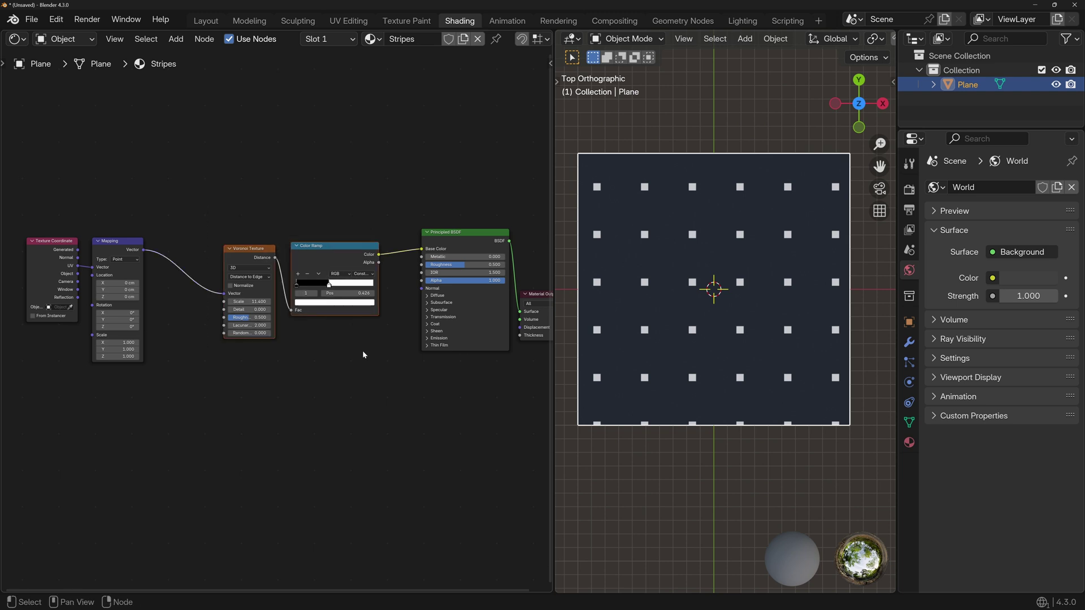
left_click(365, 360)
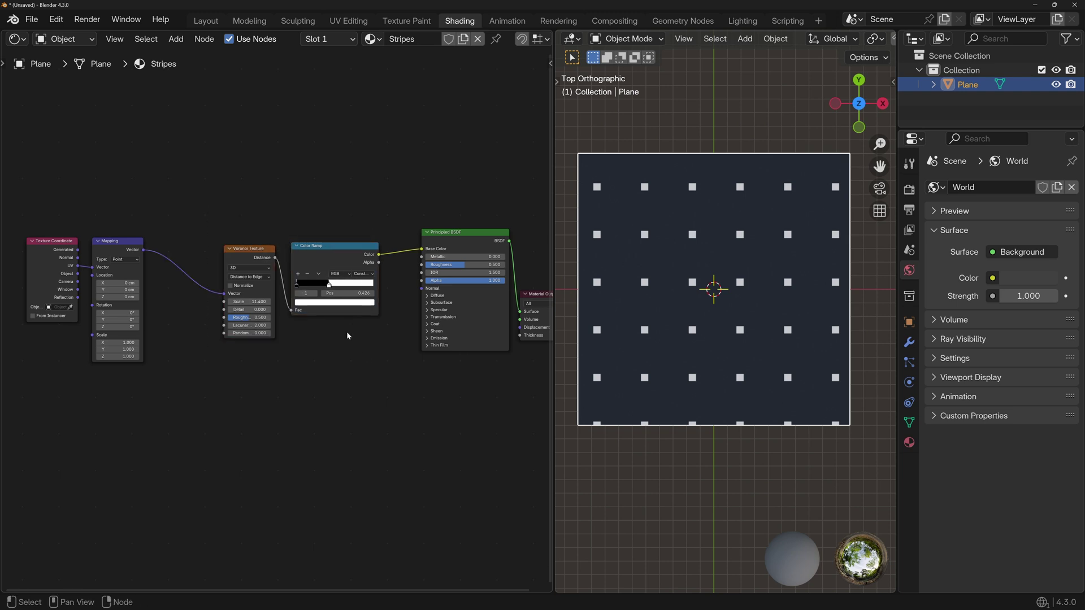
- Thin the grid lines by setting the Color Ramp's white stop to position 0.034
left_click_drag(329, 284, 298, 287)
scroll(319, 378, "up", 3)
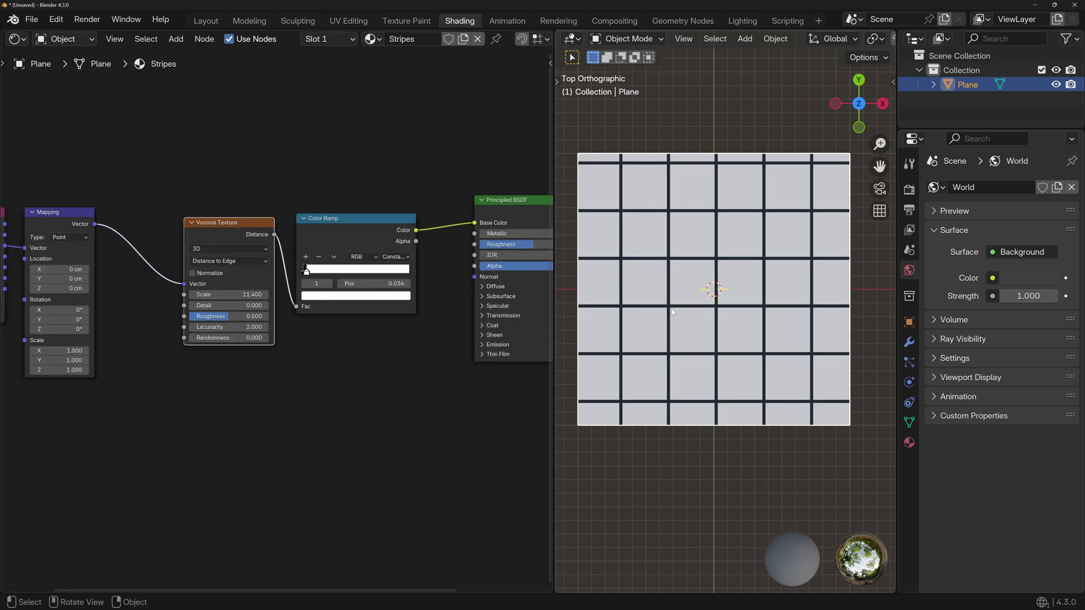
- Add a Noise Texture below the Voronoi Texture and connect the Mapping node's Vector output to it
key("shift+a")
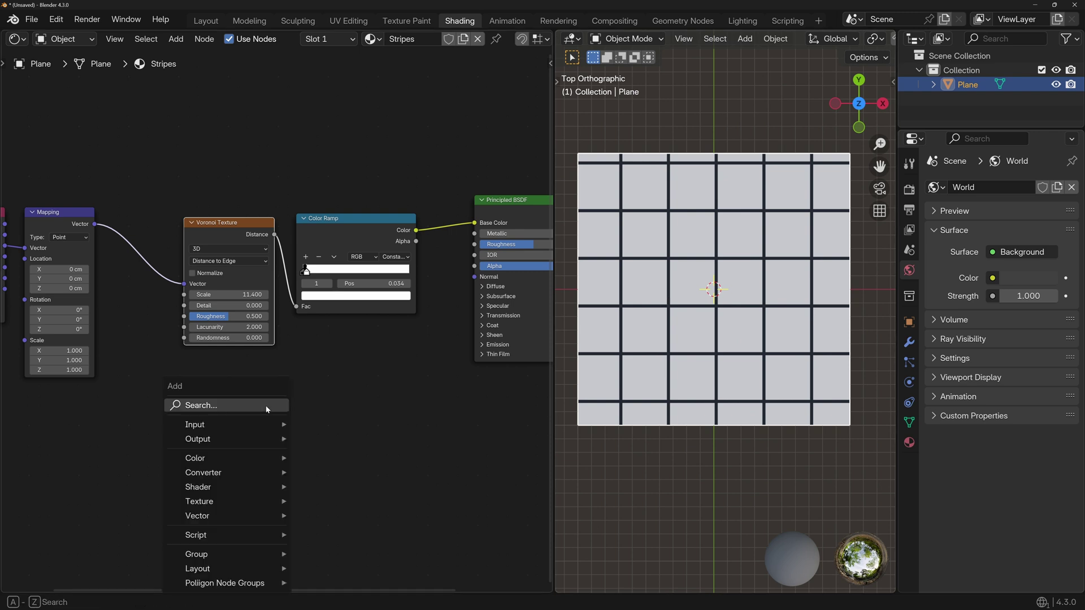
type("noise")
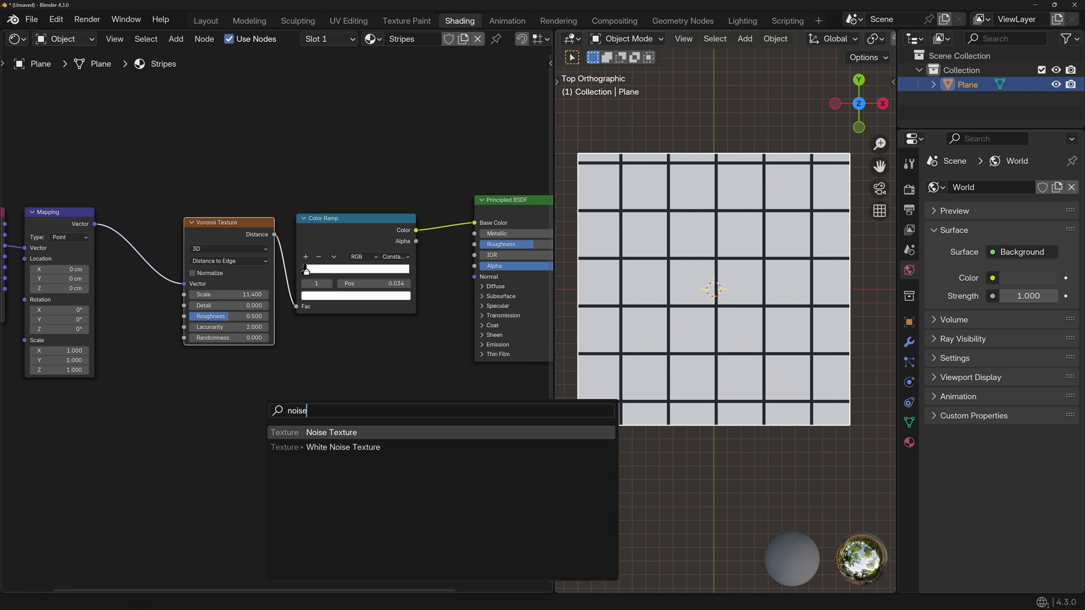
key("Return")
left_click(191, 370)
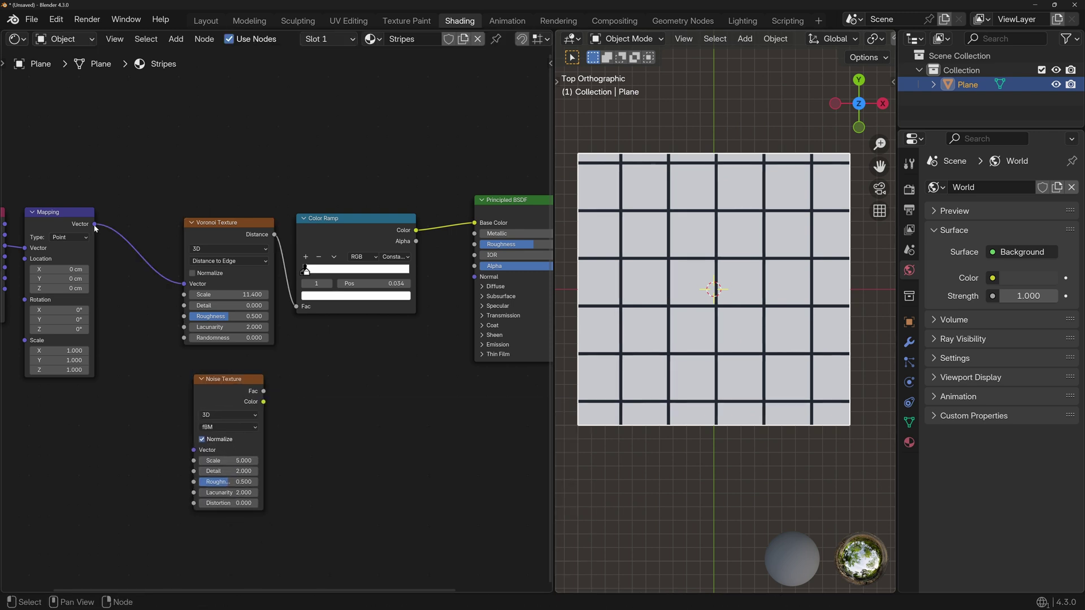
left_click_drag(95, 225, 193, 450)
- Combine the Voronoi and Noise Textures in a color Mix node and insert it before the Color Ramp
scroll(638, 201, "up", 2)
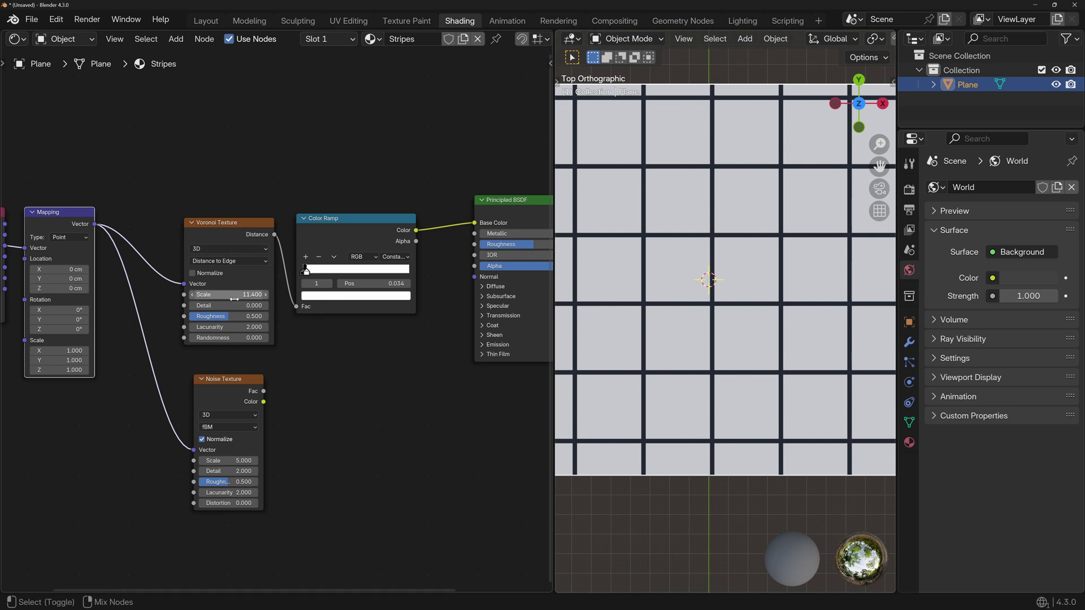
right_click_drag(226, 294, 232, 464, "ctrl+alt")
key("Home")
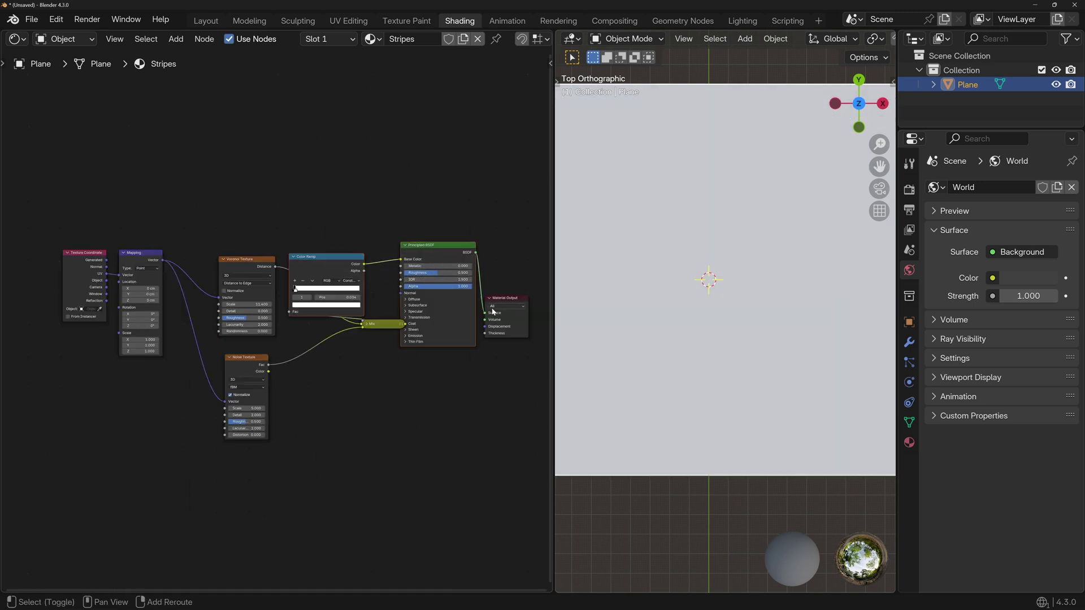
left_click_drag(381, 324, 337, 299)
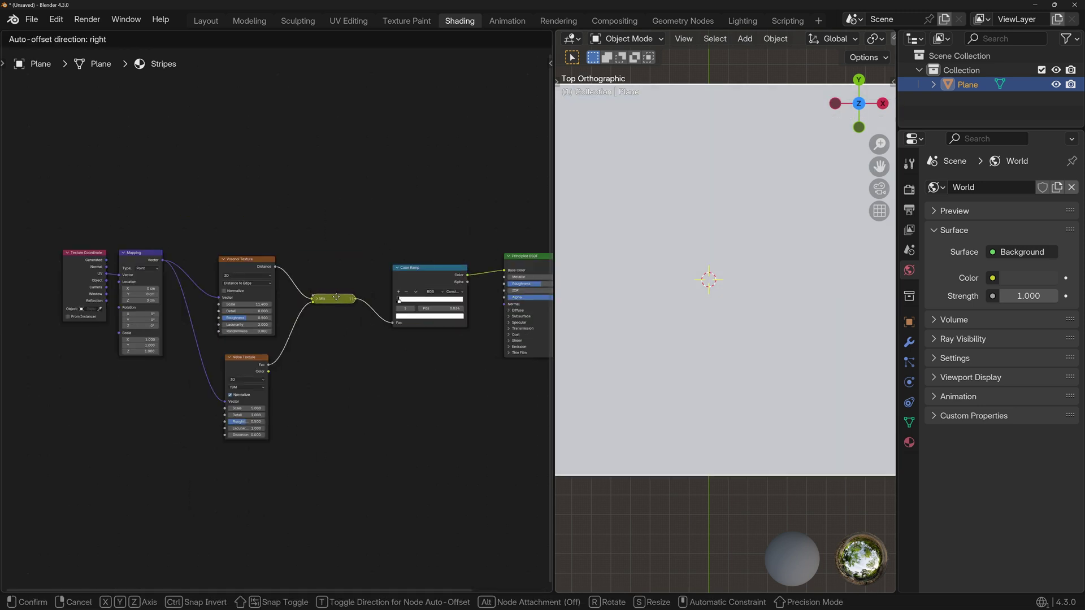
scroll(337, 299, "up", 4)
left_click(335, 293)
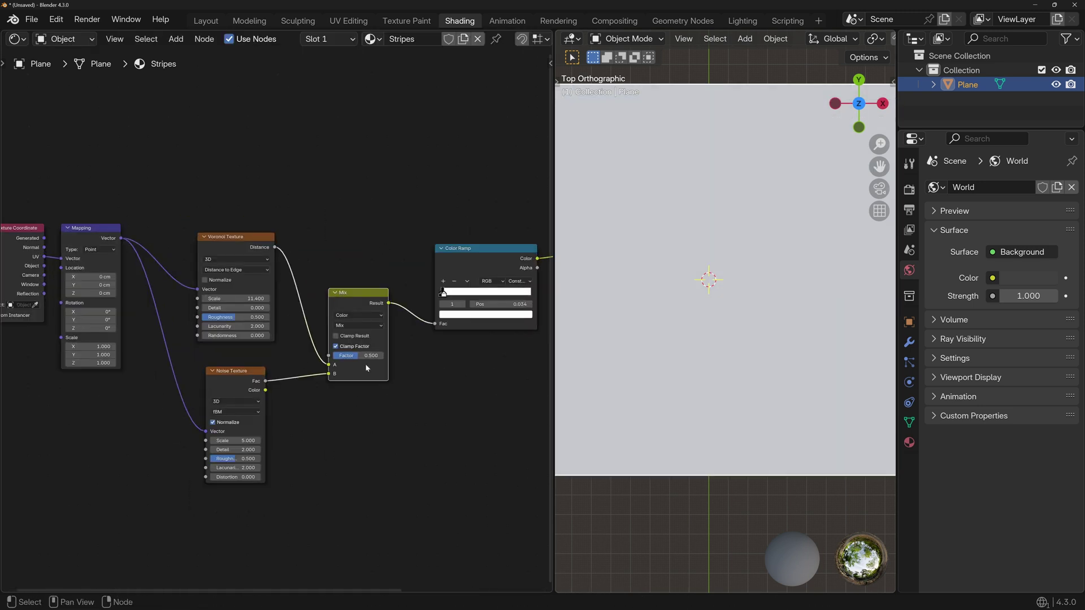
- Set the Mix node's Factor to 1 and its blending mode to Multiply
left_click_drag(351, 358, 389, 358)
scroll(384, 356, "up", 3)
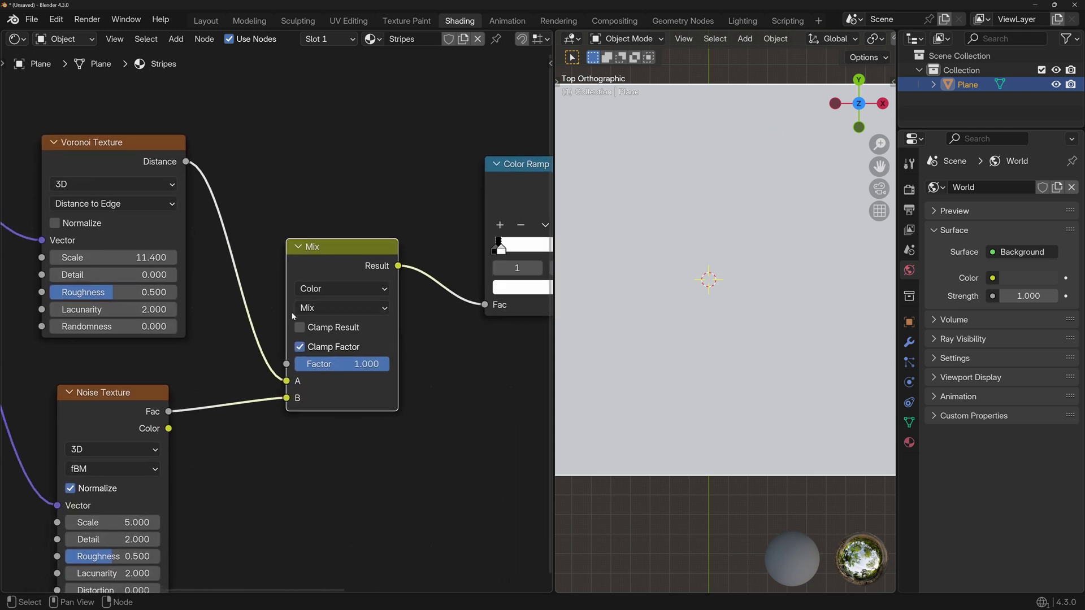
left_click(342, 308)
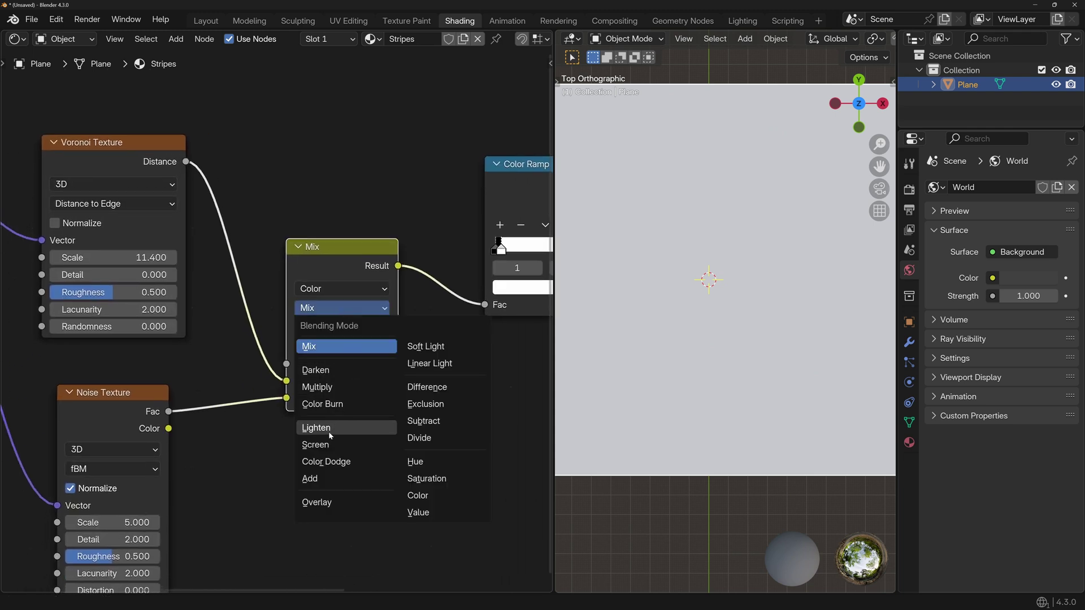
left_click(339, 388)
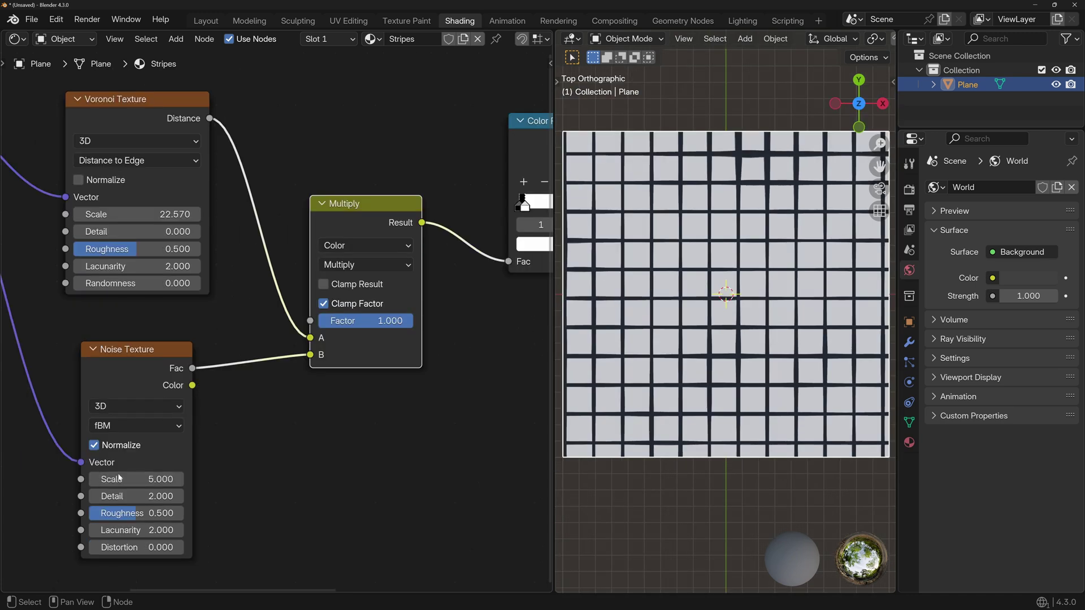
- Try a Noise Texture Scale of 74.5 for rougher line edges, and reset the Scale to 5
left_click_drag(120, 478, 252, 477)
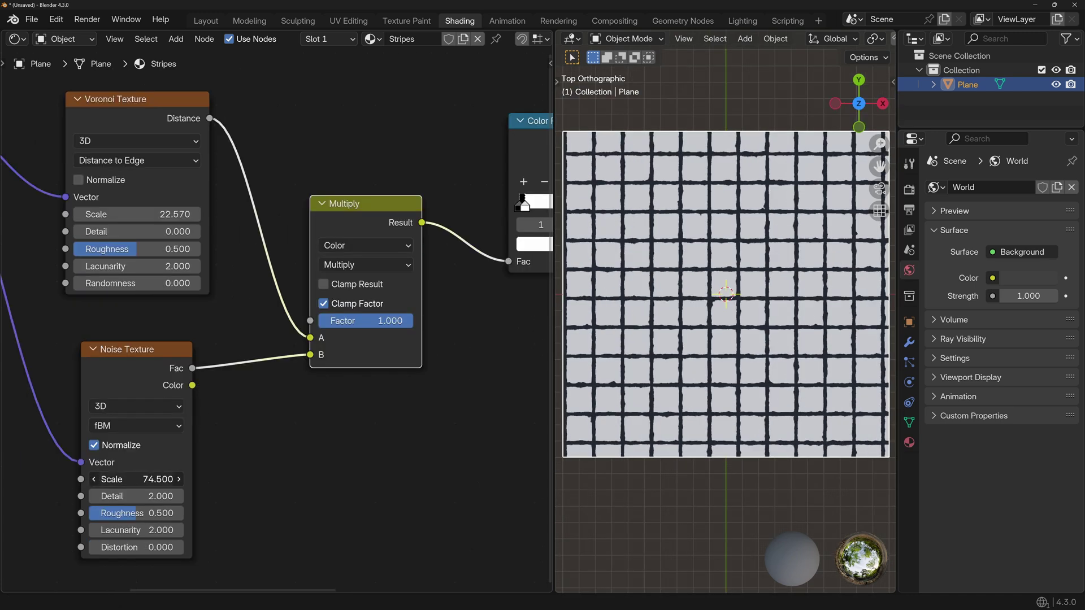
scroll(626, 249, "up", 4)
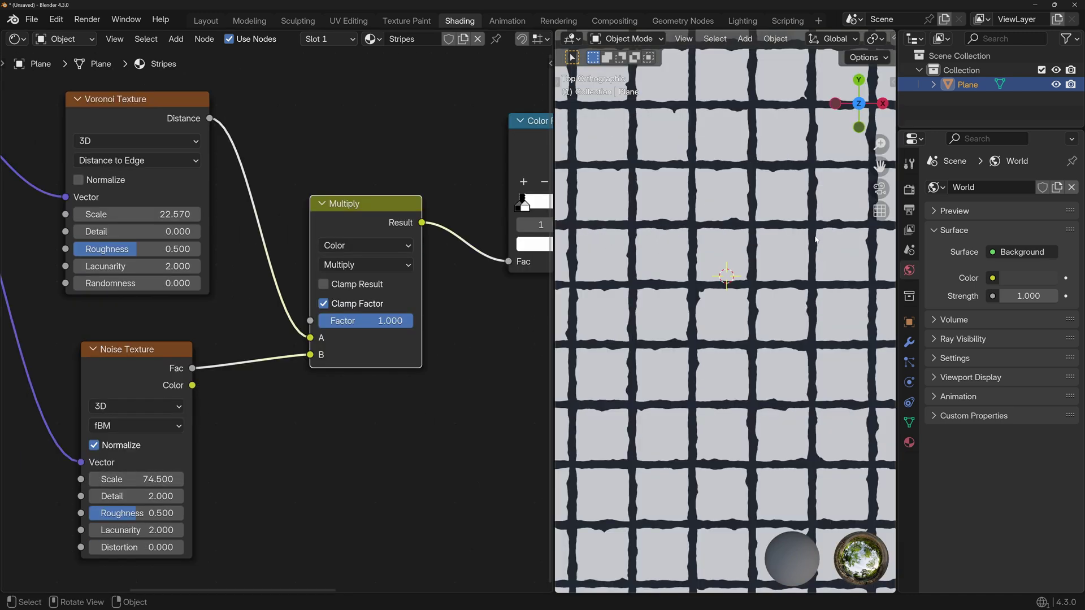
scroll(815, 240, "down", 4)
left_click(125, 479)
type("5")
key("Return")
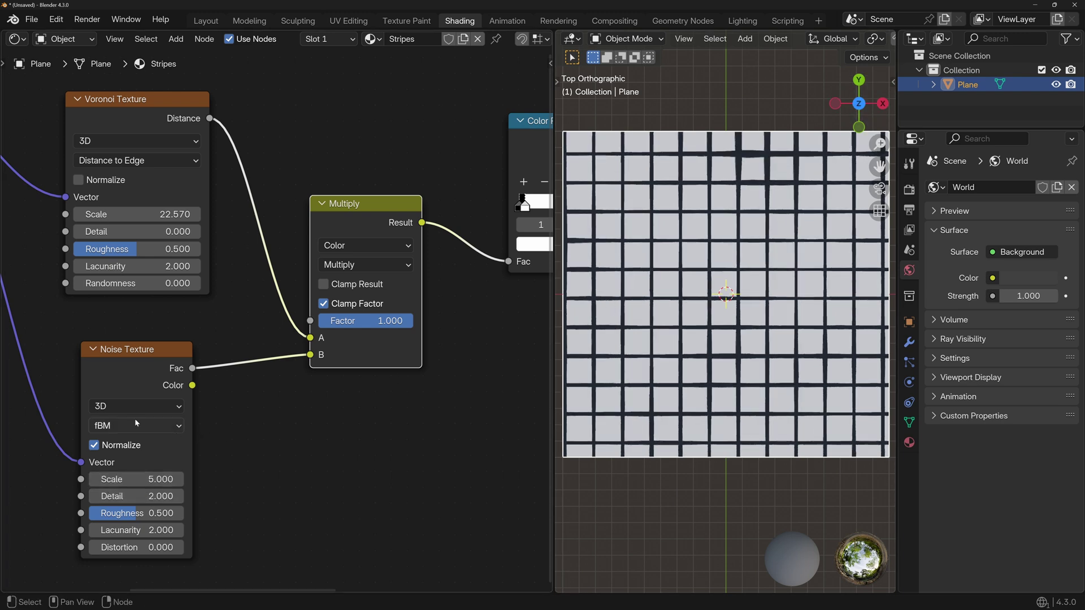
- Try the Noise Texture in 4D with different W values, and switch it back to 3D
left_click(125, 407)
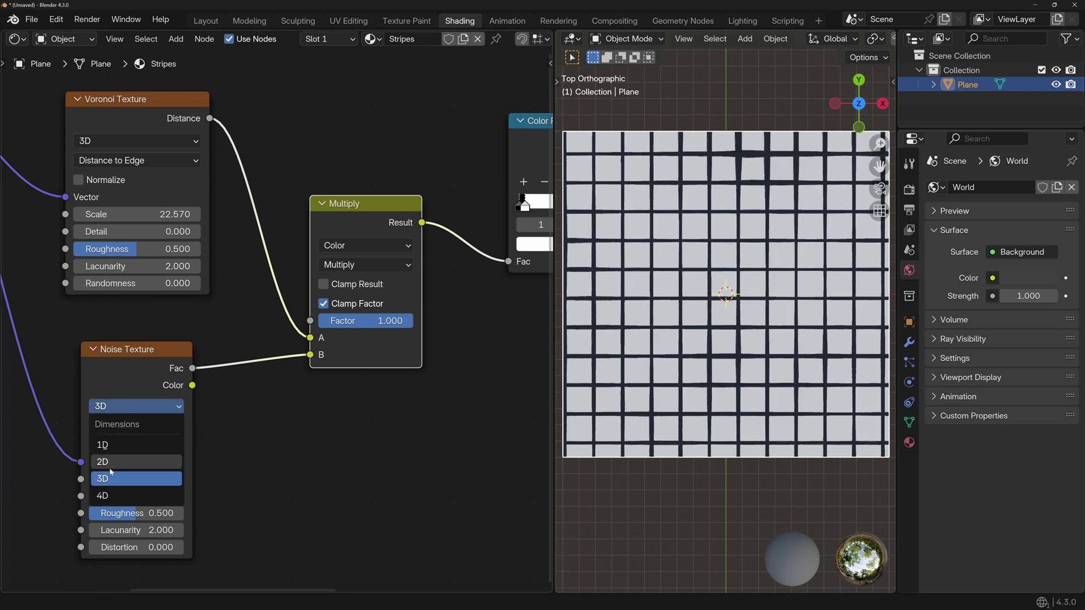
left_click(136, 495)
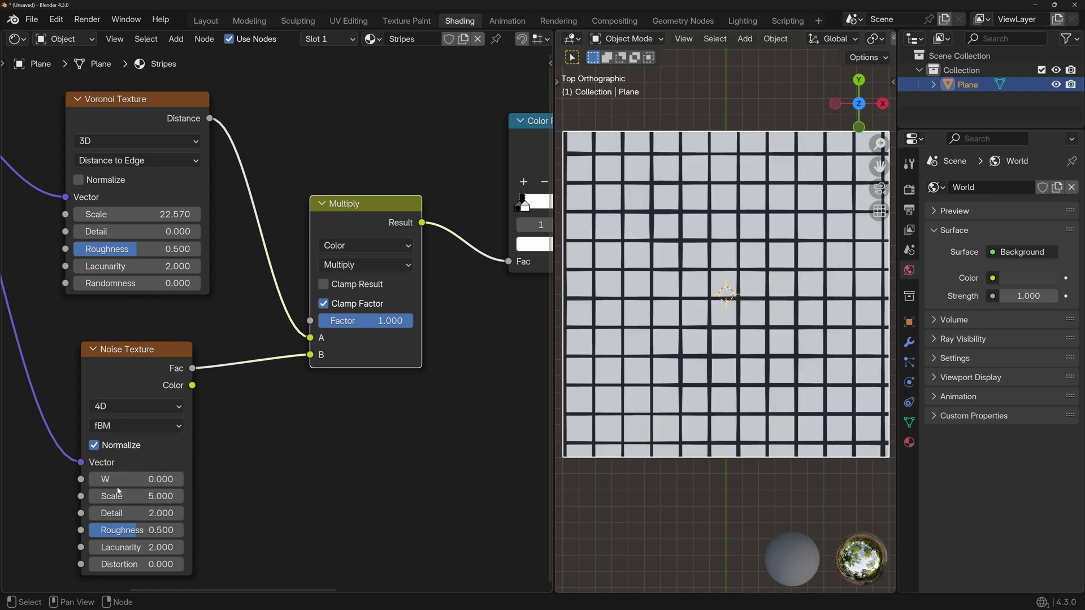
left_click_drag(130, 481, 176, 479)
left_click(147, 407)
left_click(124, 480)
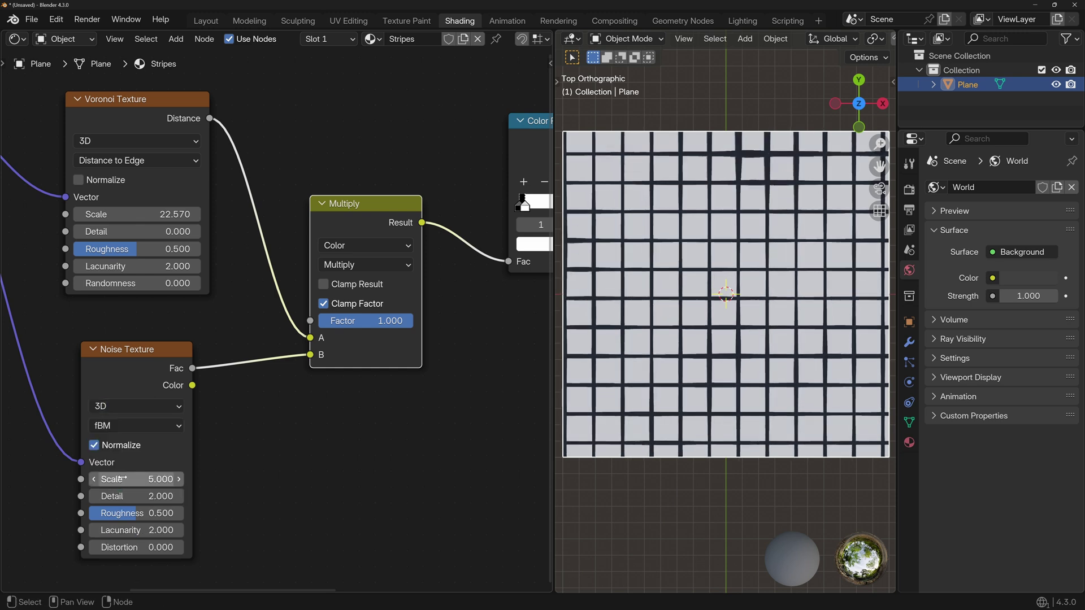
- Set the Noise Texture's Scale to 10
left_click(121, 479)
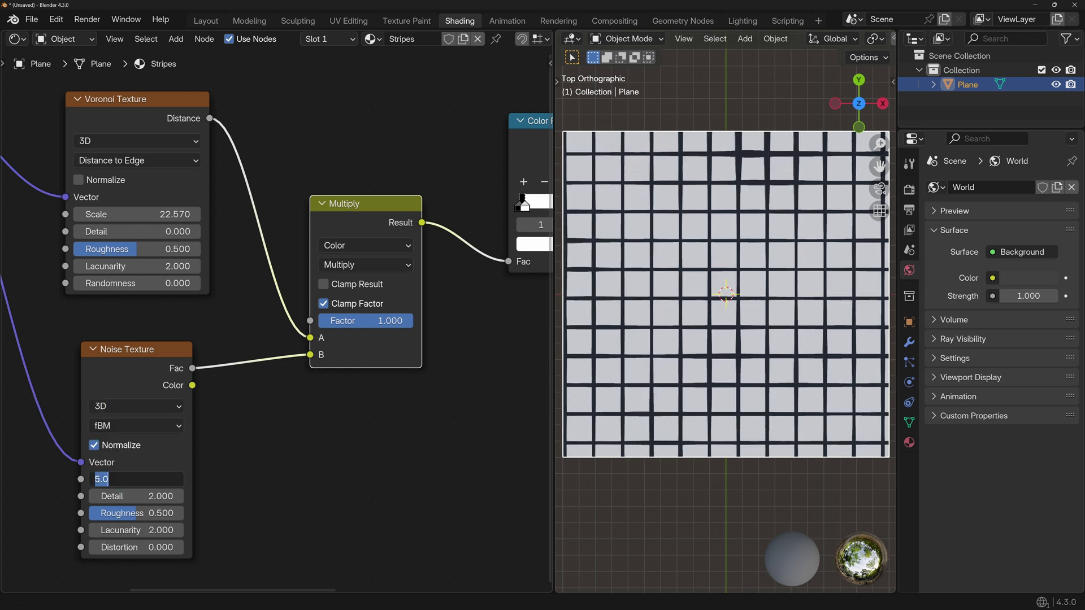
type("10")
key("Return")
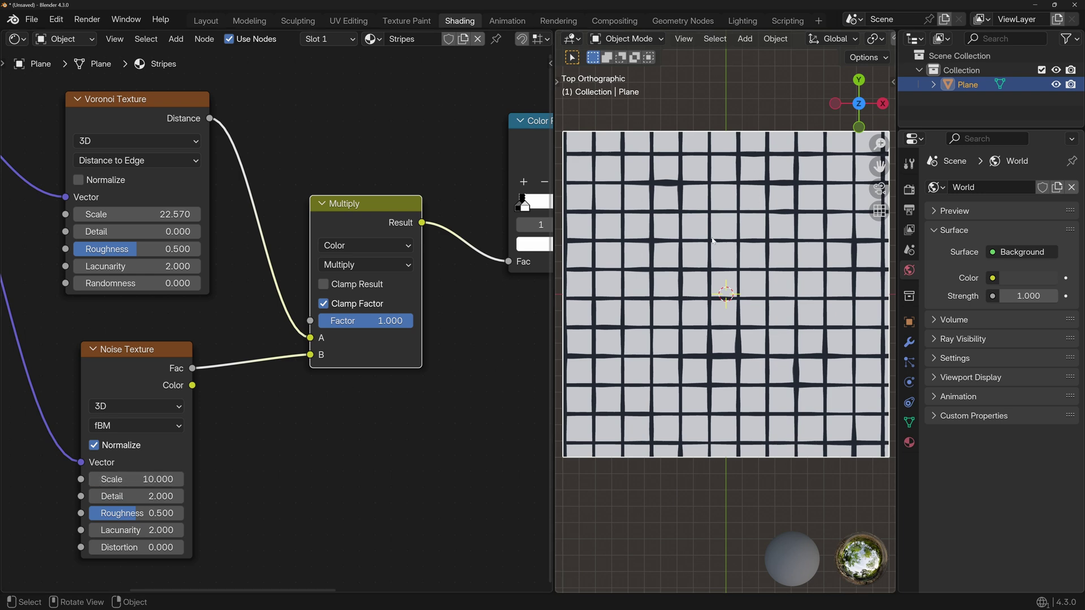
- Insert a Color Ramp between the Noise Texture and the Multiply node, and move its black stop to 0.323
scroll(727, 365, "up", 2)
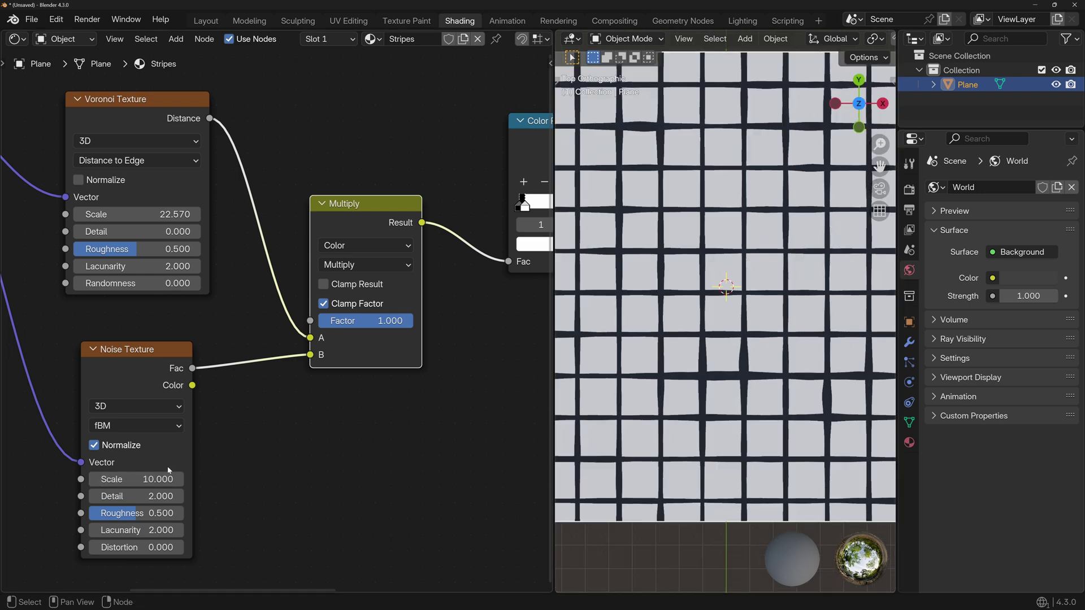
key("shift+a")
type("color")
key("Return")
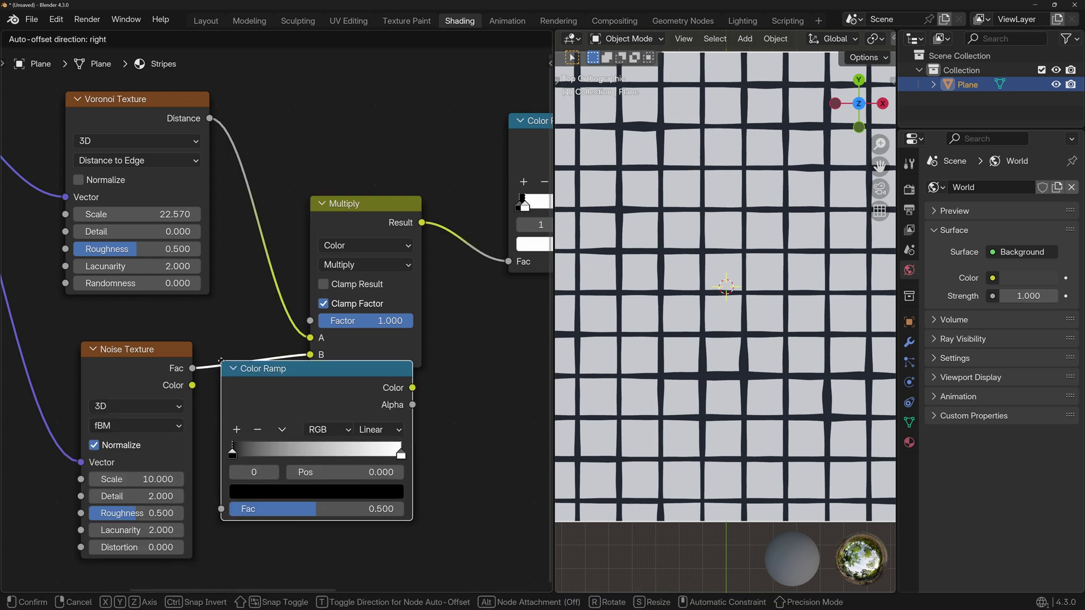
left_click(231, 359)
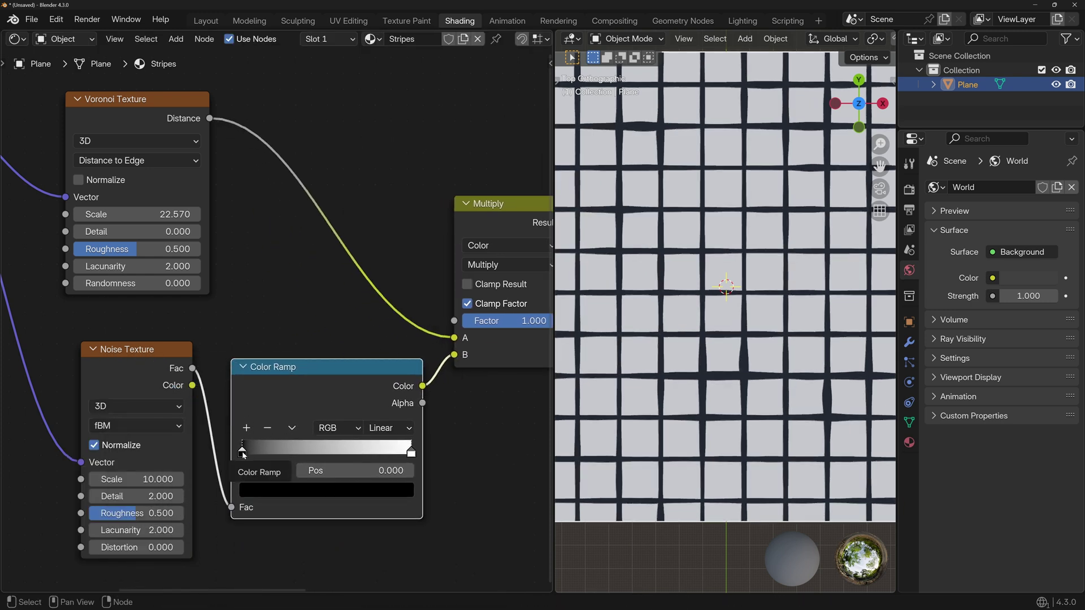
left_click_drag(242, 452, 304, 456)
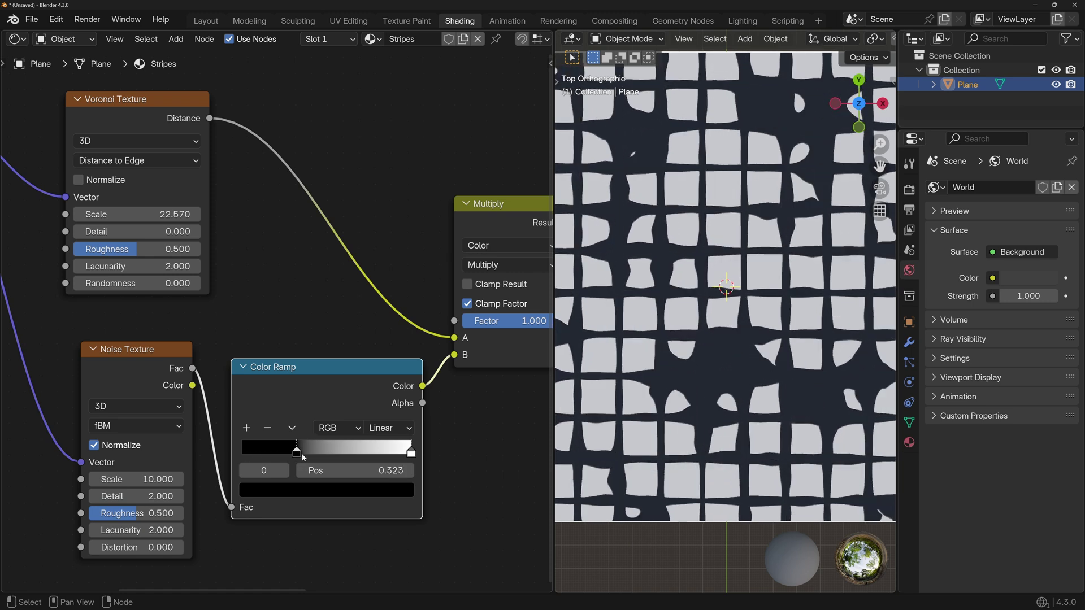
- Set the Noise Texture's Scale to 50
left_click(135, 479)
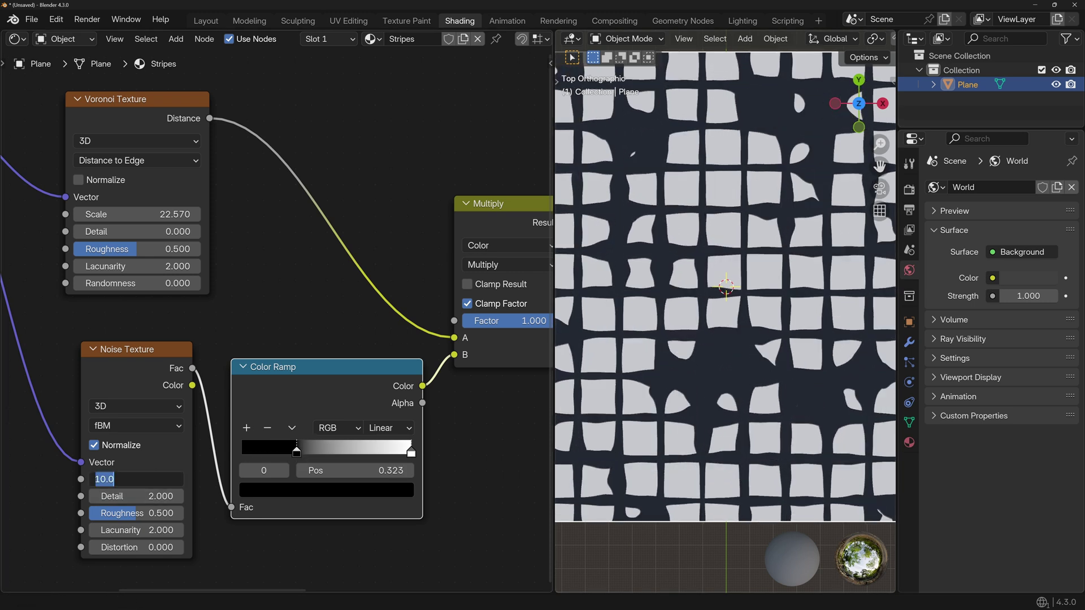
type("50")
key("Return")
scroll(735, 324, "down", 5)
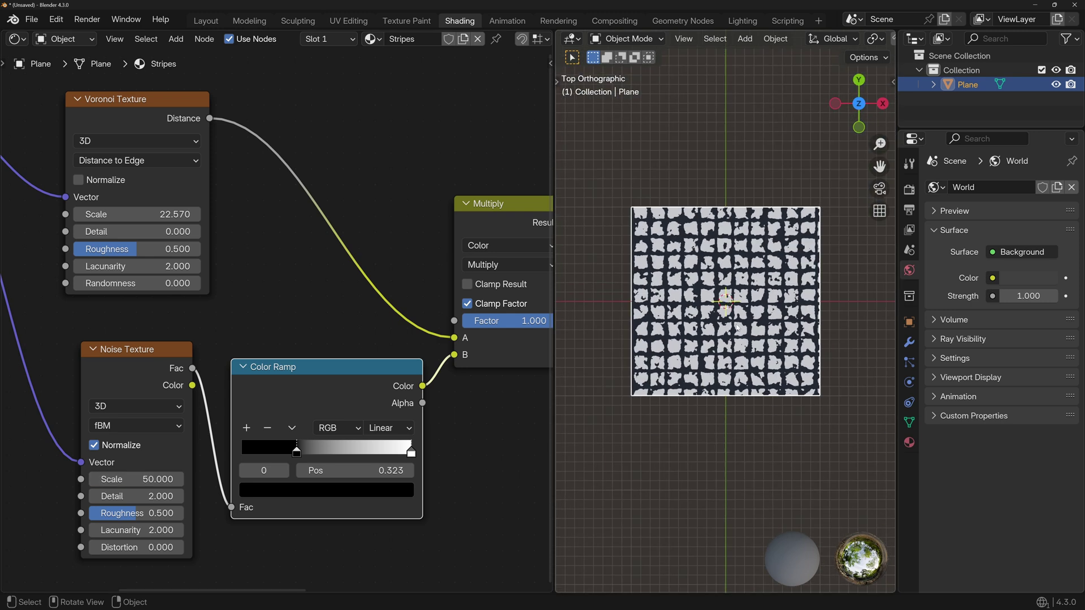
scroll(737, 327, "up", 5)
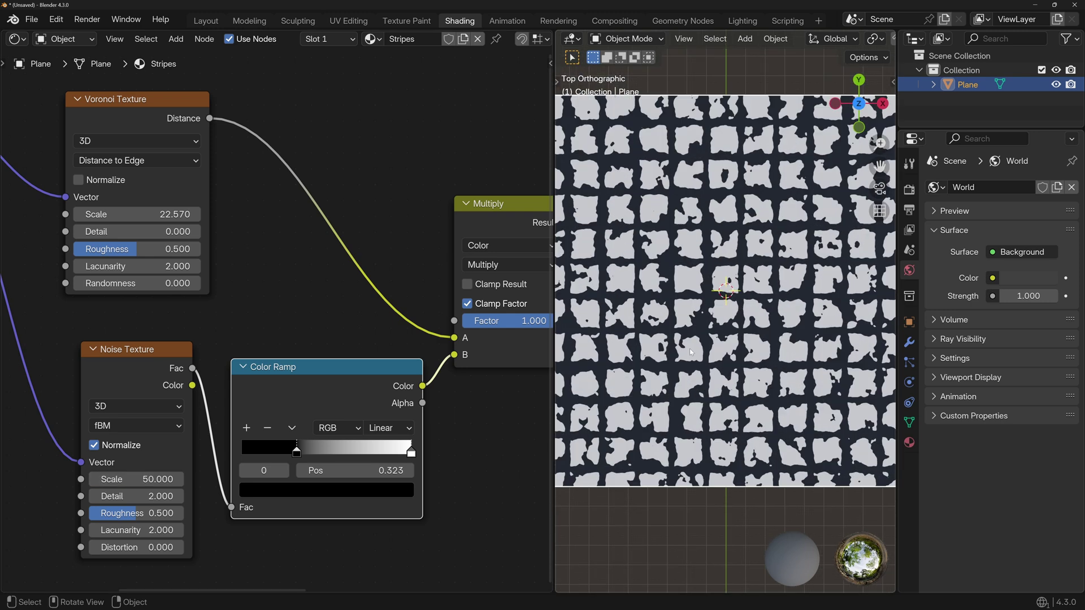
- Reset the noise Color Ramp's black stop to 0 and try moving its white stop towards the black one
left_click_drag(297, 456, 231, 452)
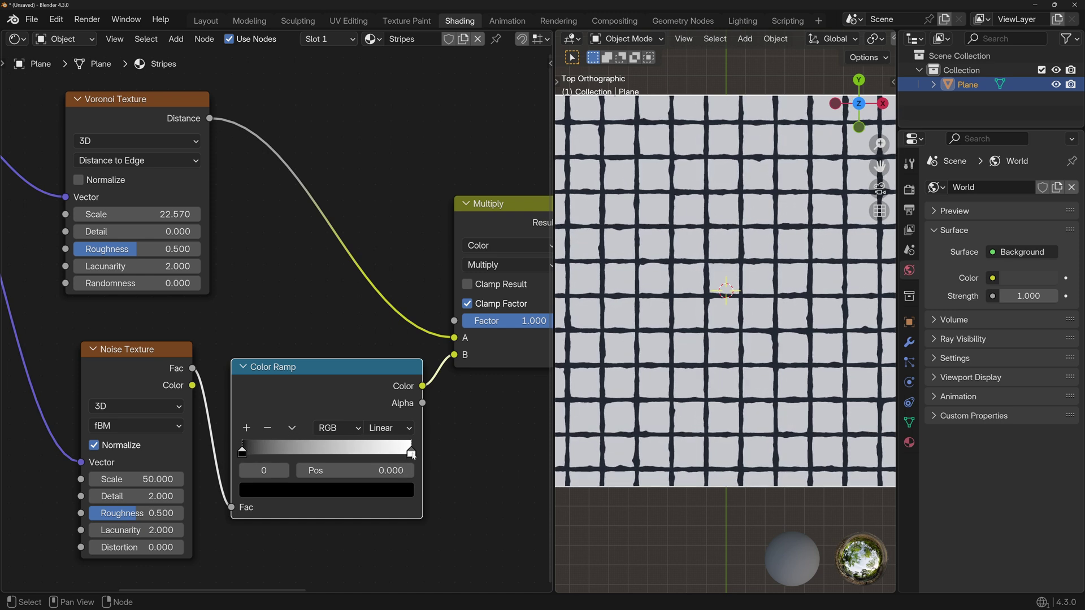
scroll(759, 351, "up", 2)
scroll(674, 278, "up", 3)
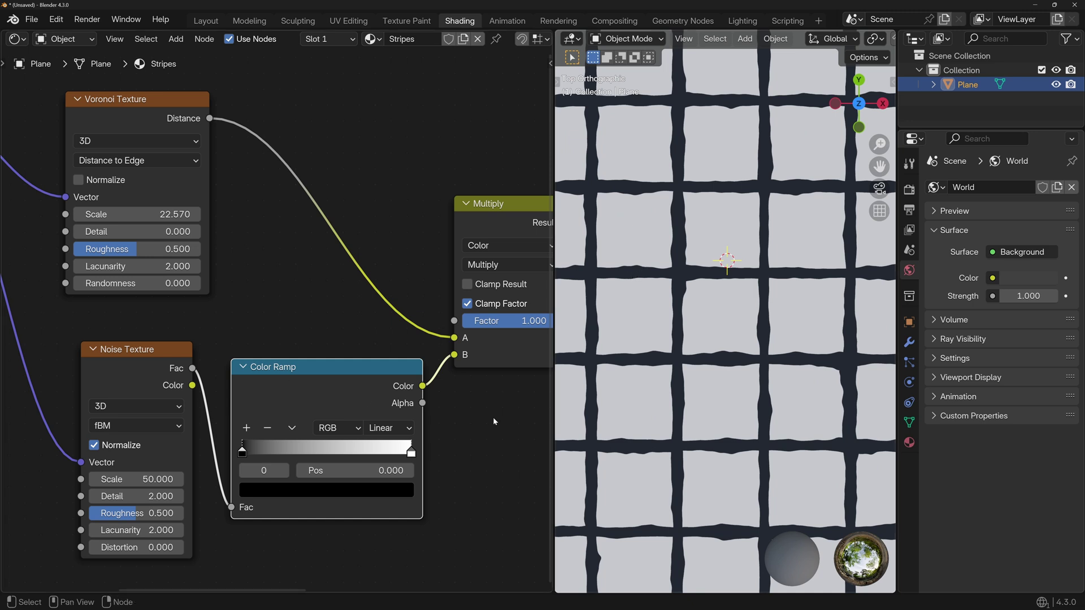
left_click_drag(412, 456, 231, 464)
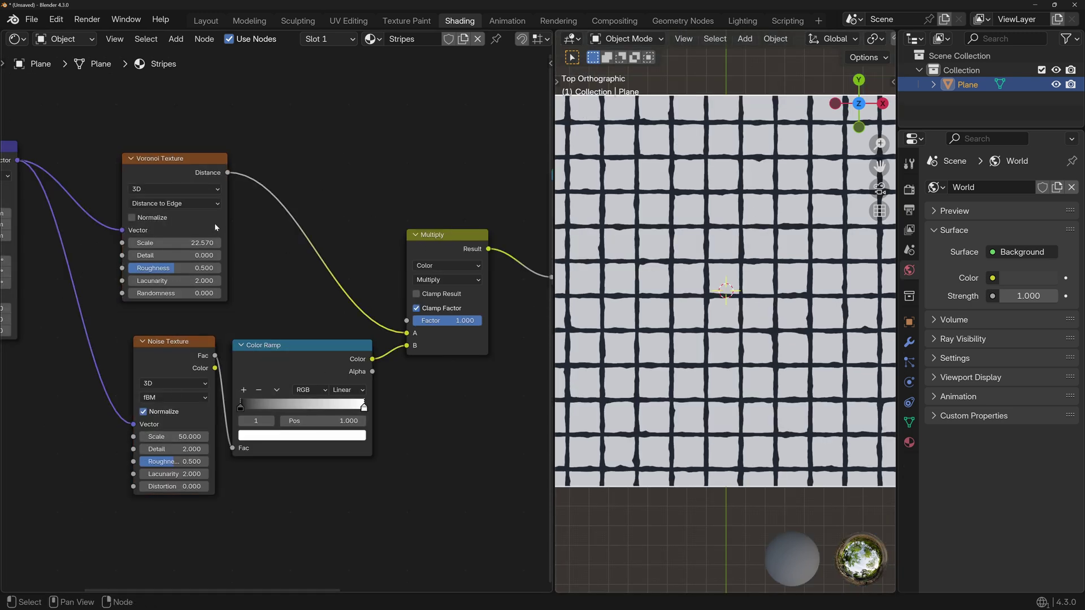
- Raise the Noise Texture's Scale to 111.7 and shift the noise Color Ramp's black stop inward for rougher grid lines
mouse_move(175, 243)
left_mouse_down()
mouse_move(204, 243)
mouse_move(175, 243)
left_mouse_up()
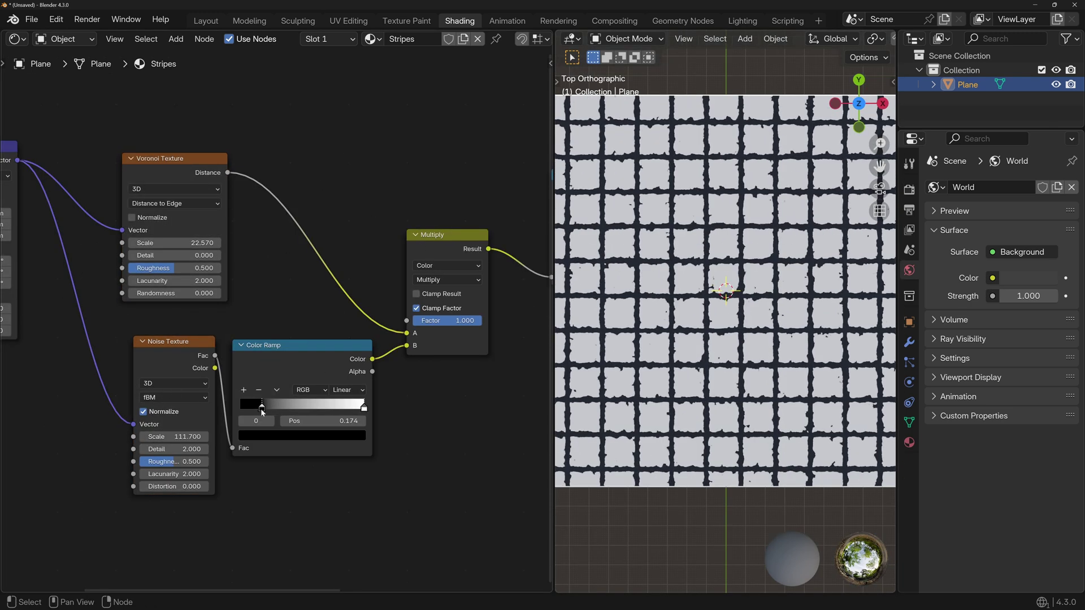
left_click_drag(261, 412, 268, 412)
mouse_move(364, 408)
left_mouse_down()
mouse_move(303, 408)
mouse_move(364, 408)
left_mouse_up()
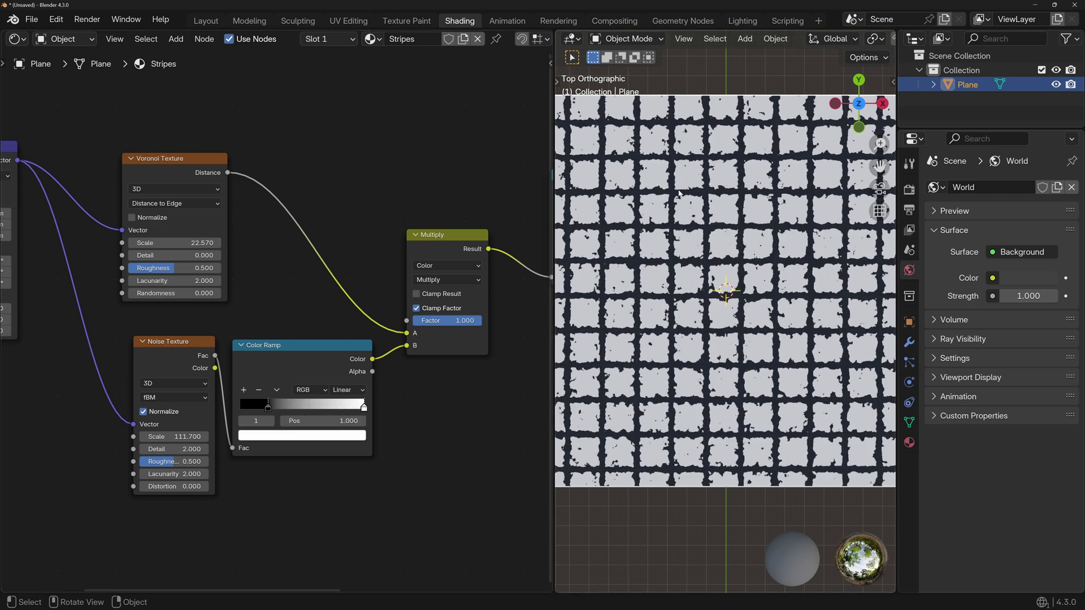
- Remove the noise branch and the Multiply node, leaving the Voronoi Distance connected directly to the remaining Color Ramp
scroll(385, 217, "down", 2)
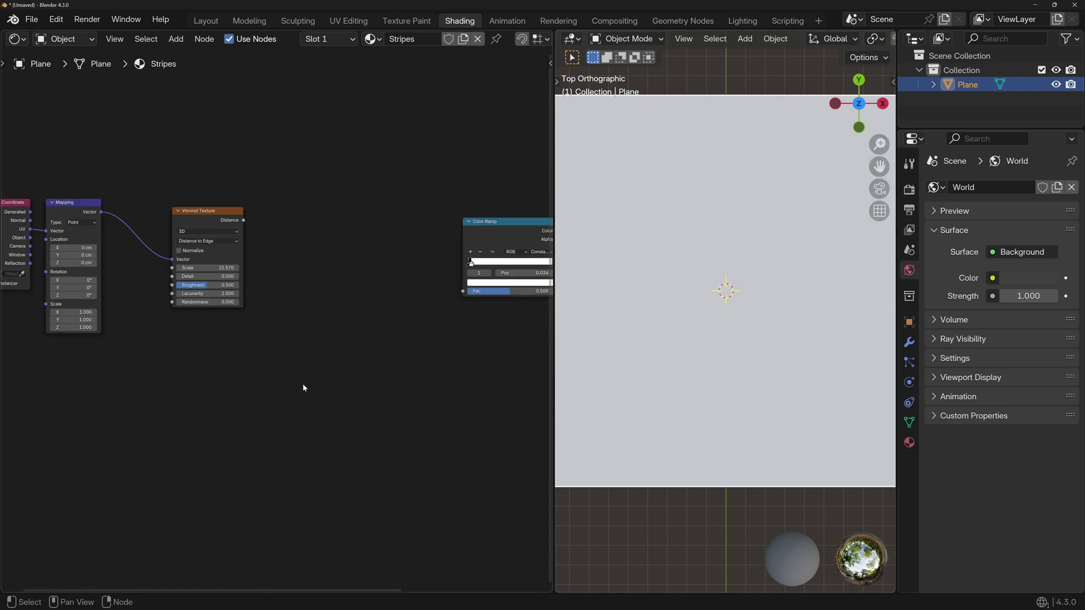
left_click_drag(246, 228, 449, 294)
scroll(674, 196, "up", 5)
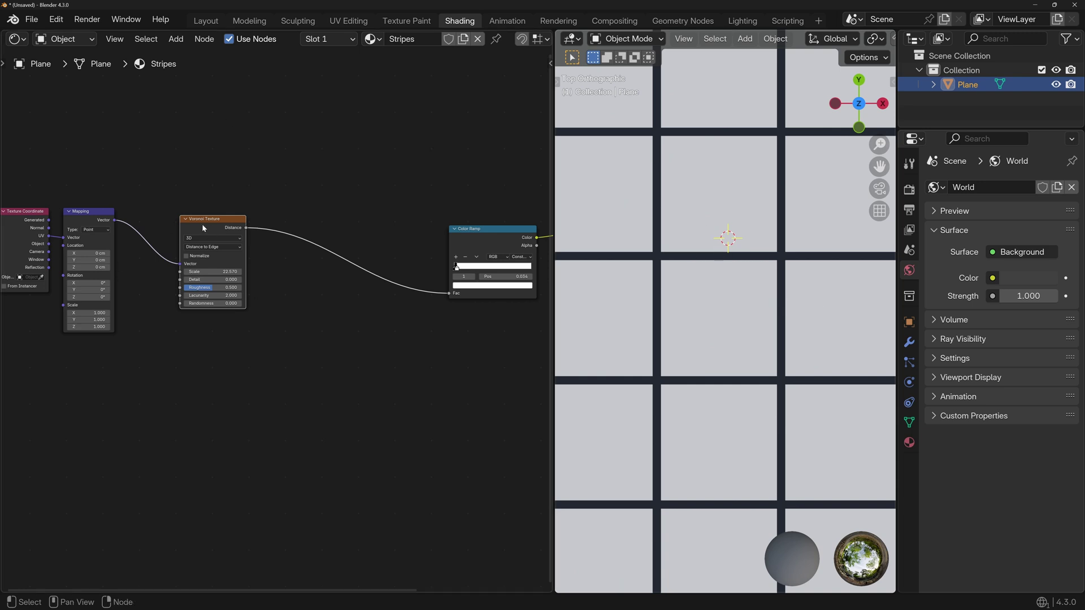
- Duplicate the Voronoi Texture and Color Ramp as a second linked chain below, fed by the Mapping node's Vector
key("shift+d")
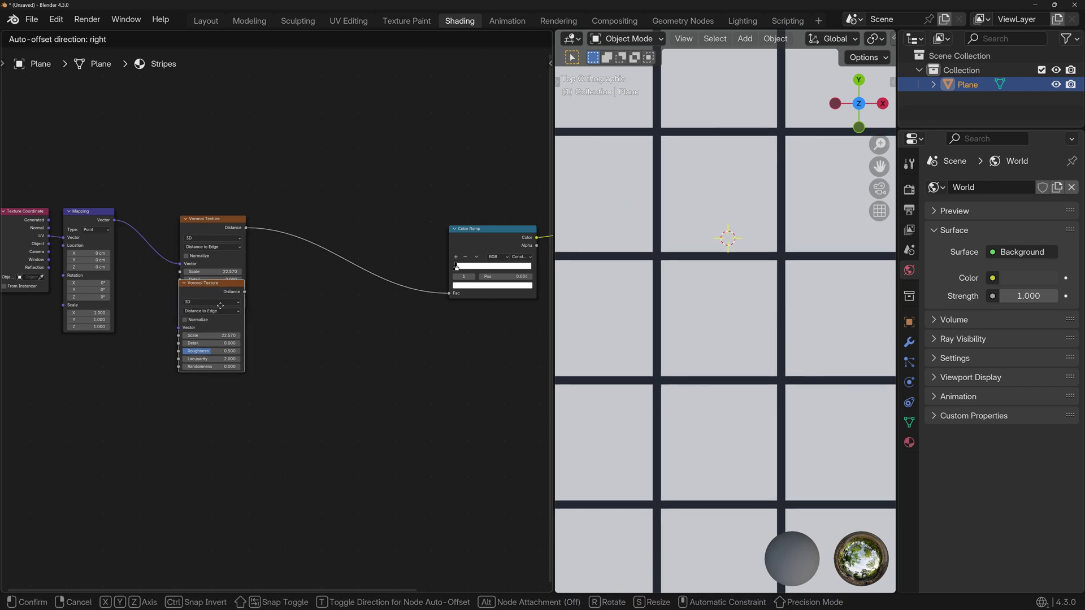
left_click(207, 338)
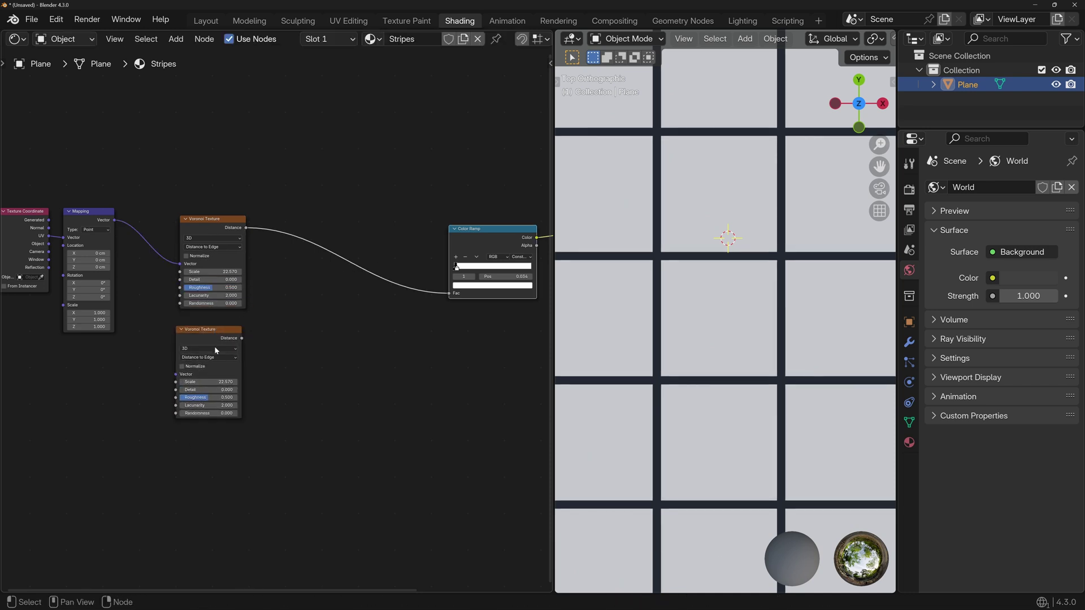
left_click(476, 232)
key("shift+d")
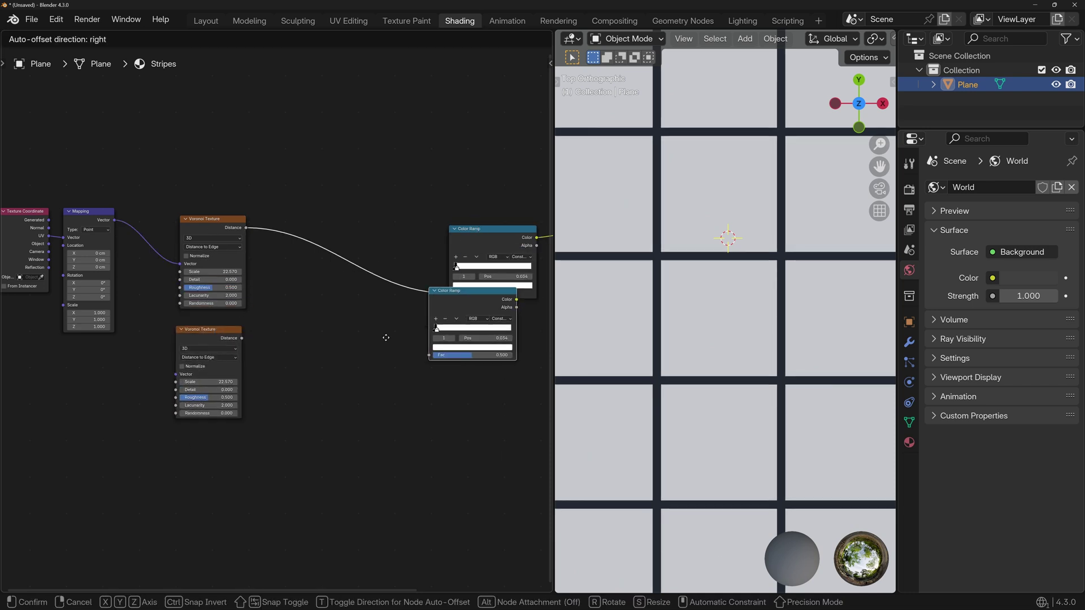
left_click(337, 345)
left_click_drag(242, 338, 311, 406)
middle_click_drag(116, 236, 71, 242)
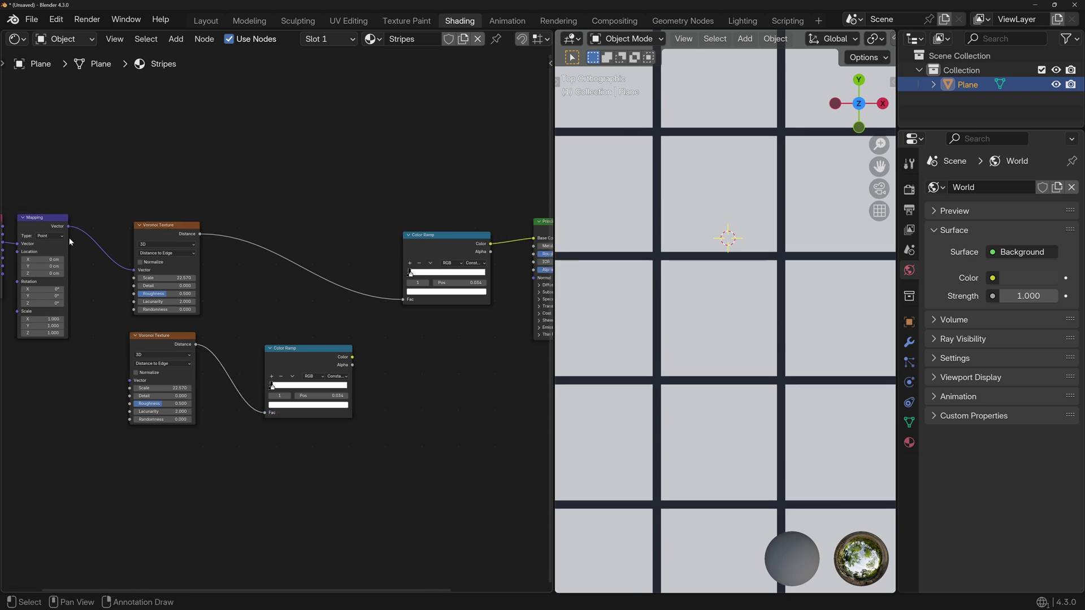
left_click_drag(65, 231, 130, 383)
- Move the upper Color Ramp closer to its Voronoi Texture and combine both Color Ramp outputs with a Mix node
left_click_drag(442, 239, 312, 248)
right_click_drag(329, 267, 300, 402, "ctrl+shift")
scroll(477, 316, "down", 3)
scroll(758, 271, "down", 4)
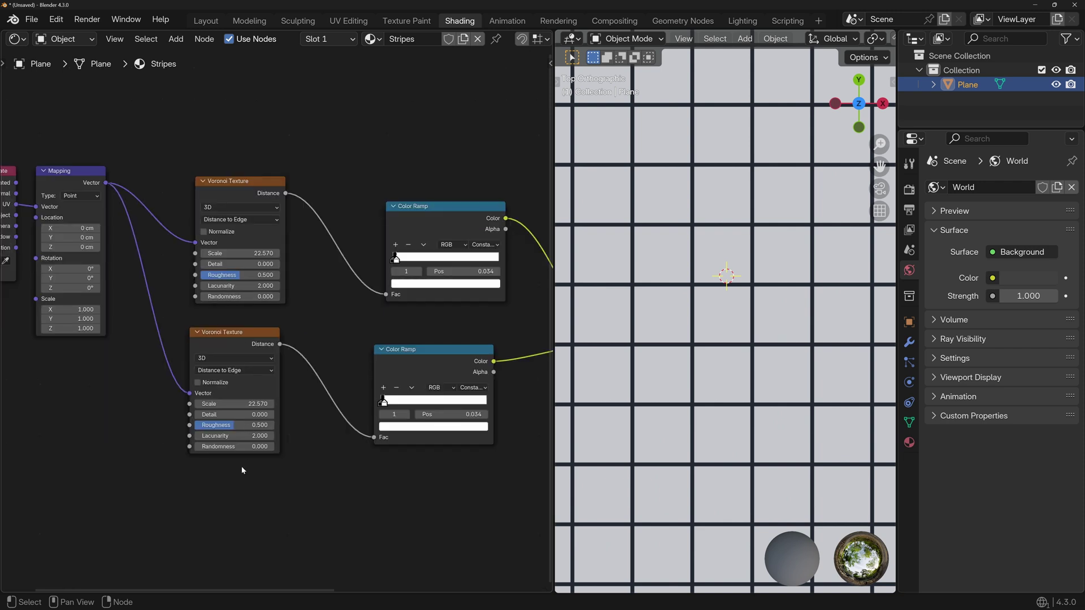
- Set the lower Voronoi Texture's Scale to 225.7
left_click(254, 406)
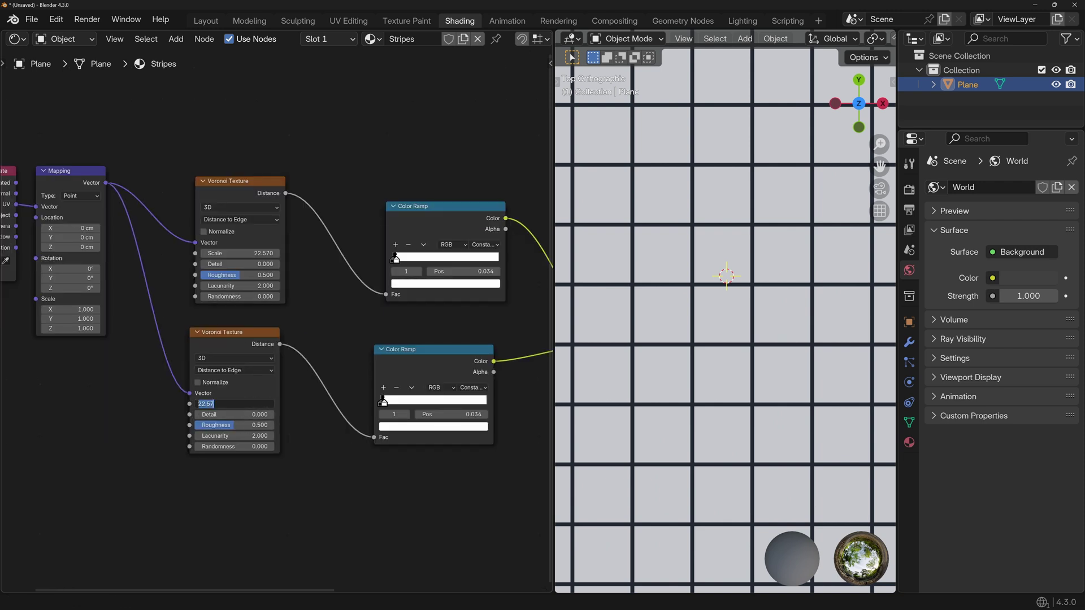
type("225.7")
key("Return")
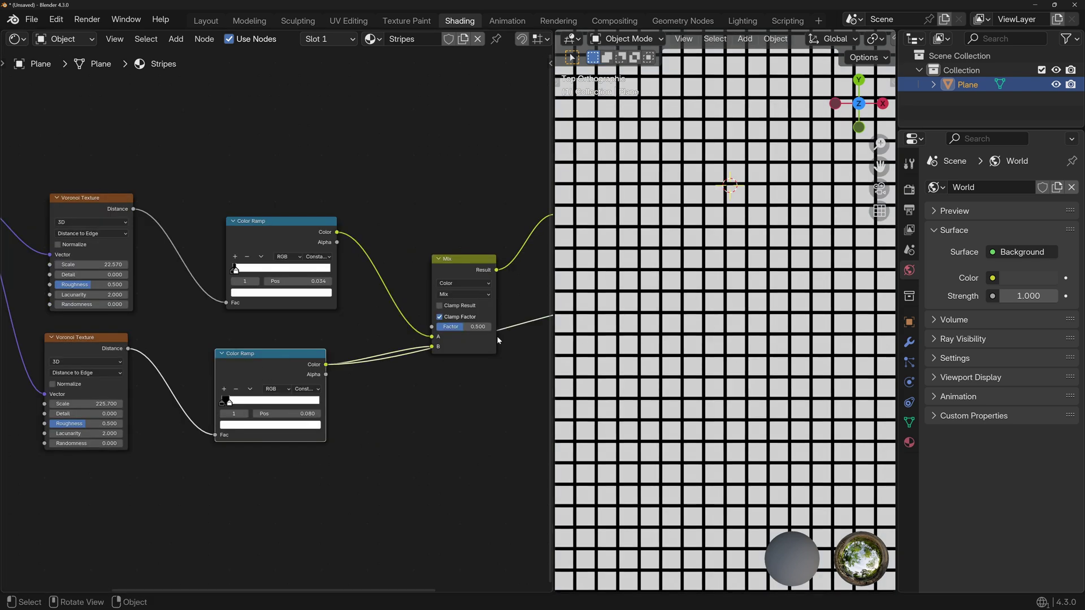
- Preview the upper Color Ramp, the lower Color Ramp and the Mix node in turn to compare how the grids align
left_click(291, 231, "ctrl+shift")
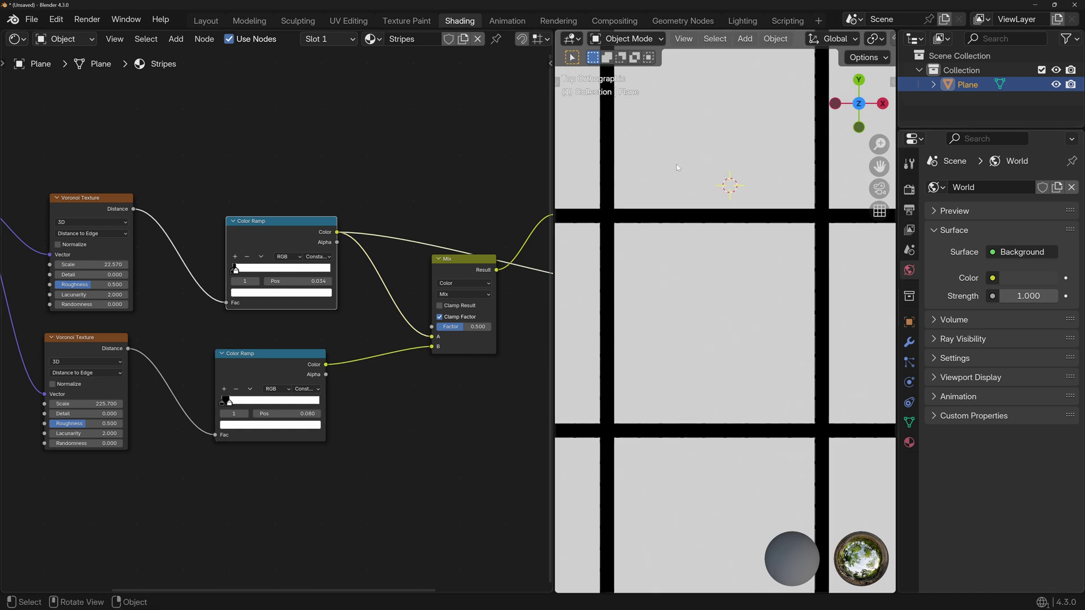
scroll(620, 241, "up", 2)
middle_click_drag(620, 241, 703, 287, "shift")
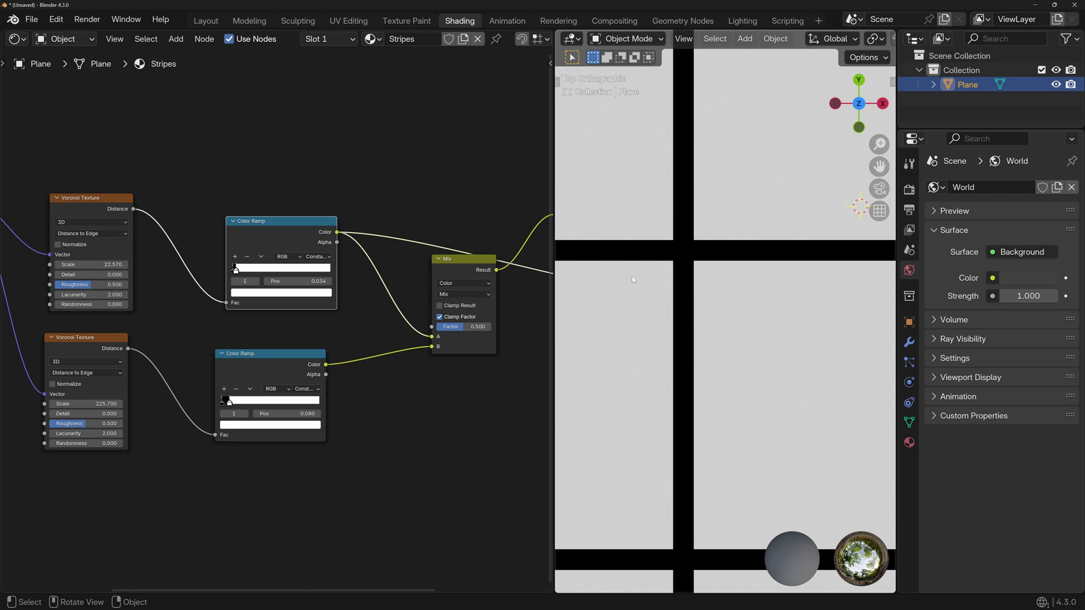
left_click(260, 359, "ctrl+shift")
left_click(461, 266, "ctrl+shift")
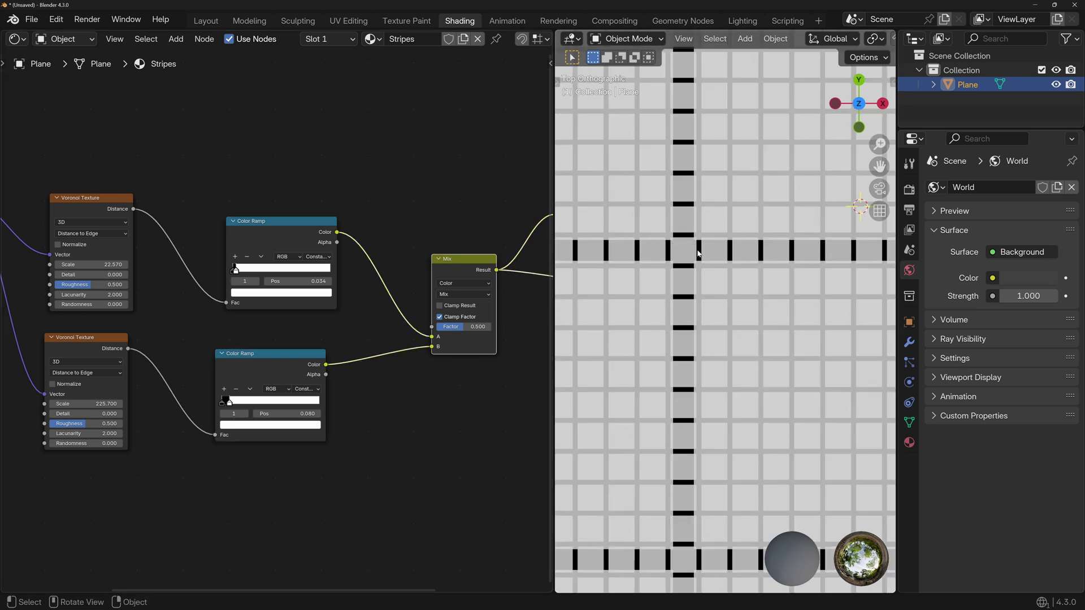
scroll(666, 258, "up", 1)
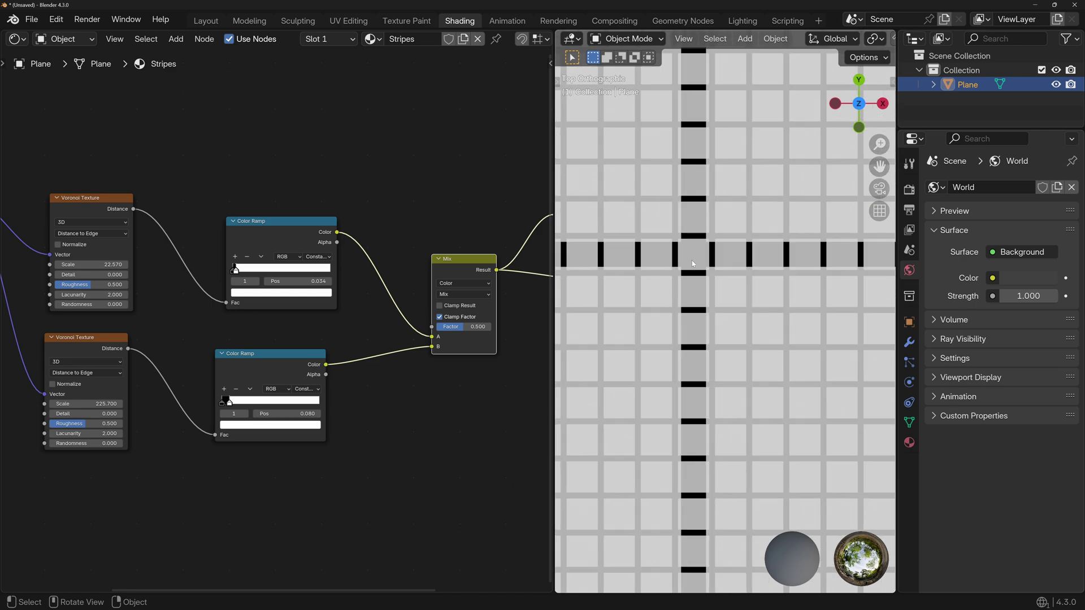
- Add a Value node set to 20 and connect it to the upper Voronoi Texture's Scale
middle_click_drag(95, 391, 304, 398)
scroll(304, 397, "up", 4)
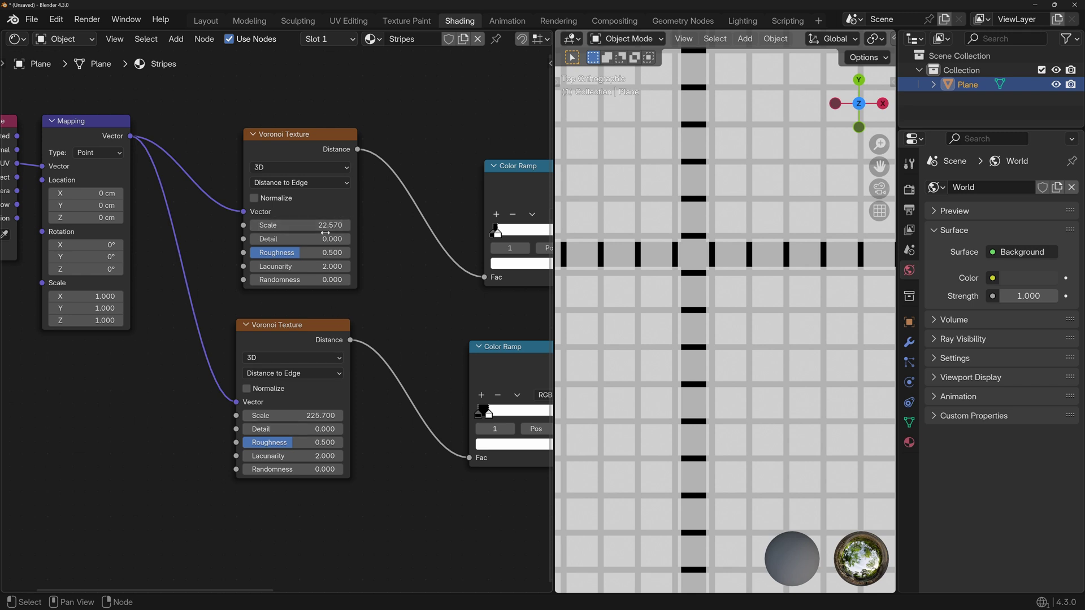
middle_click_drag(730, 278, 719, 162, "shift")
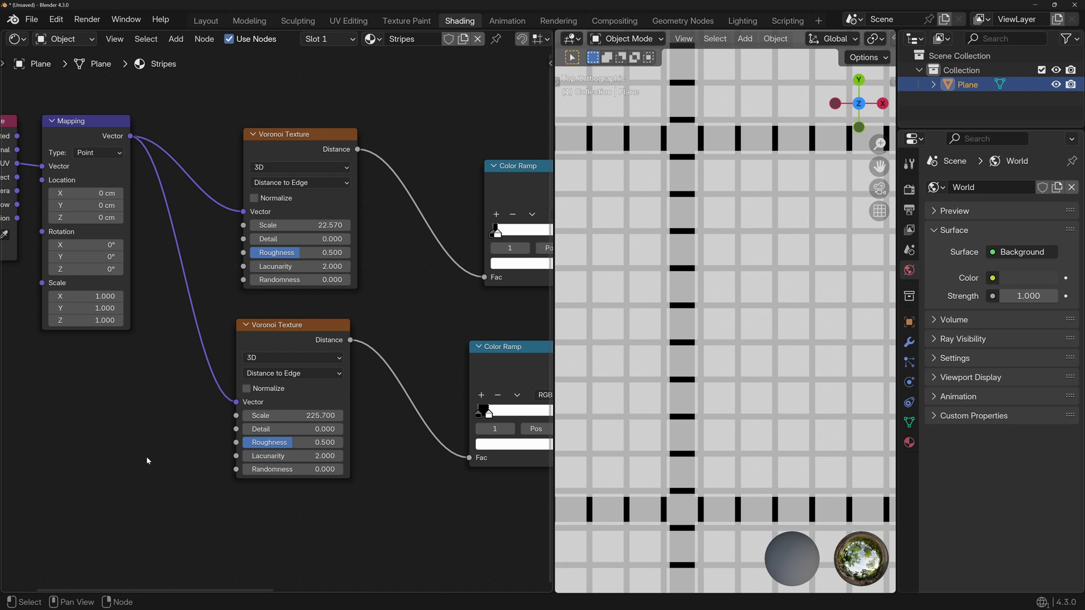
key("shift+a")
type("valu")
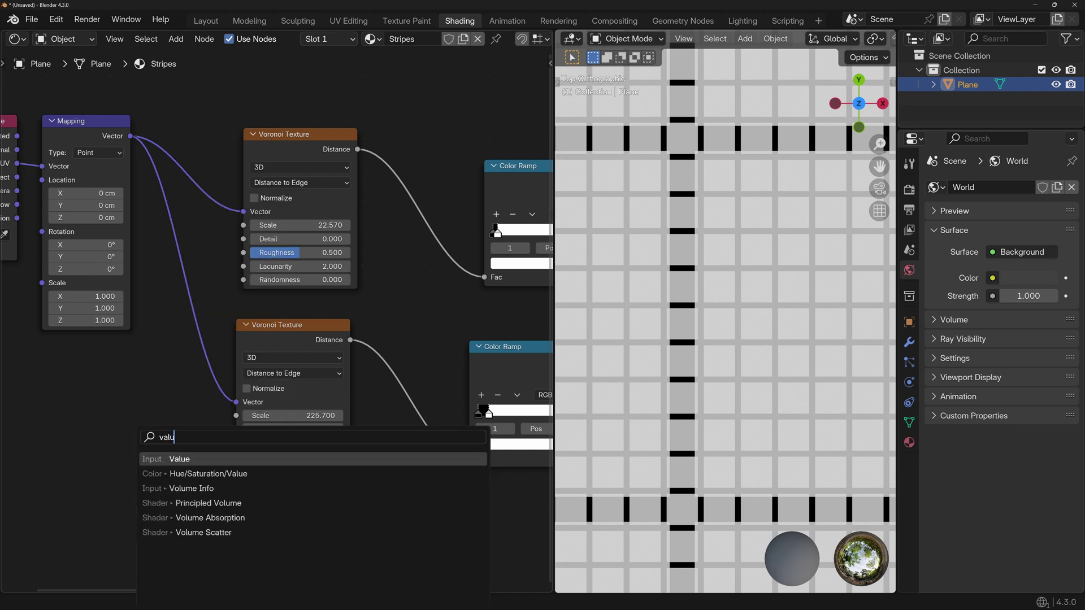
key("Return")
left_click(77, 484)
left_click(92, 438)
type("20")
key("Return")
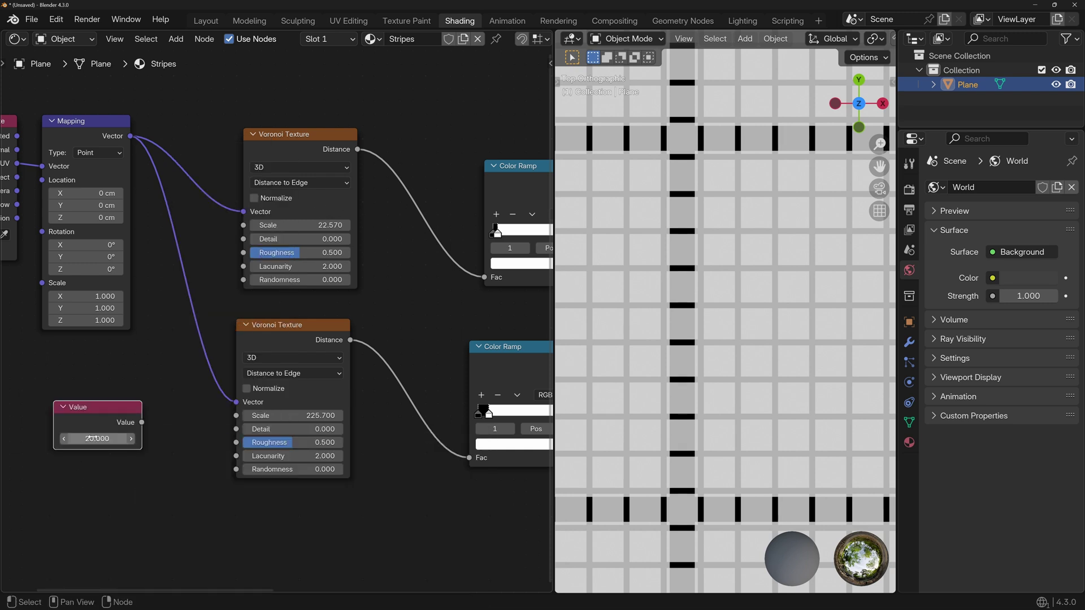
left_click_drag(141, 422, 251, 226)
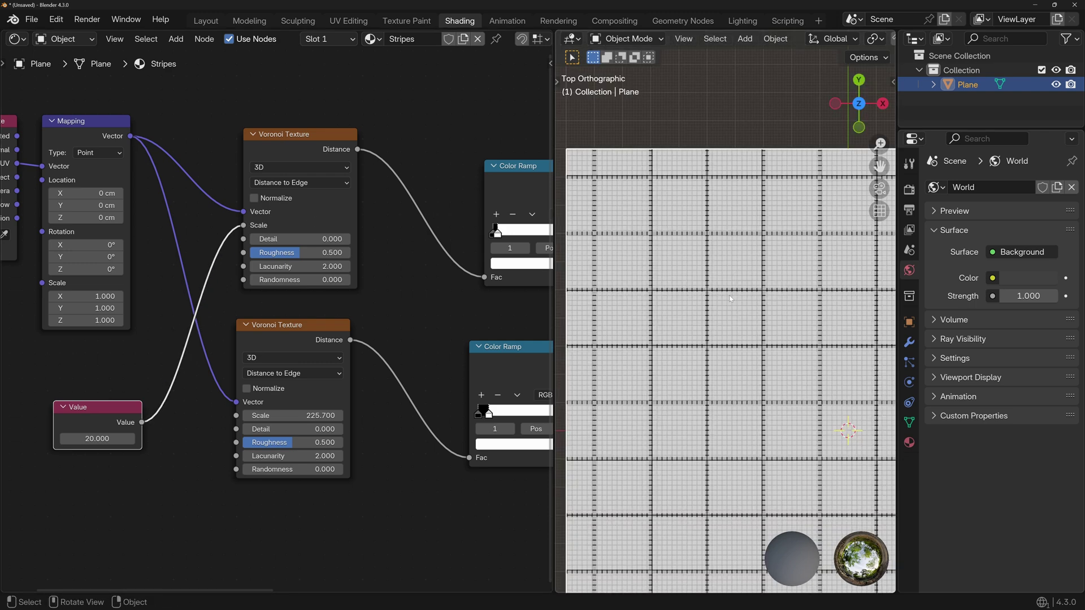
- Insert a Math node after the Value node and set it to Multiply by 10
middle_click_drag(158, 415, 226, 429)
key("shift+a")
type("add")
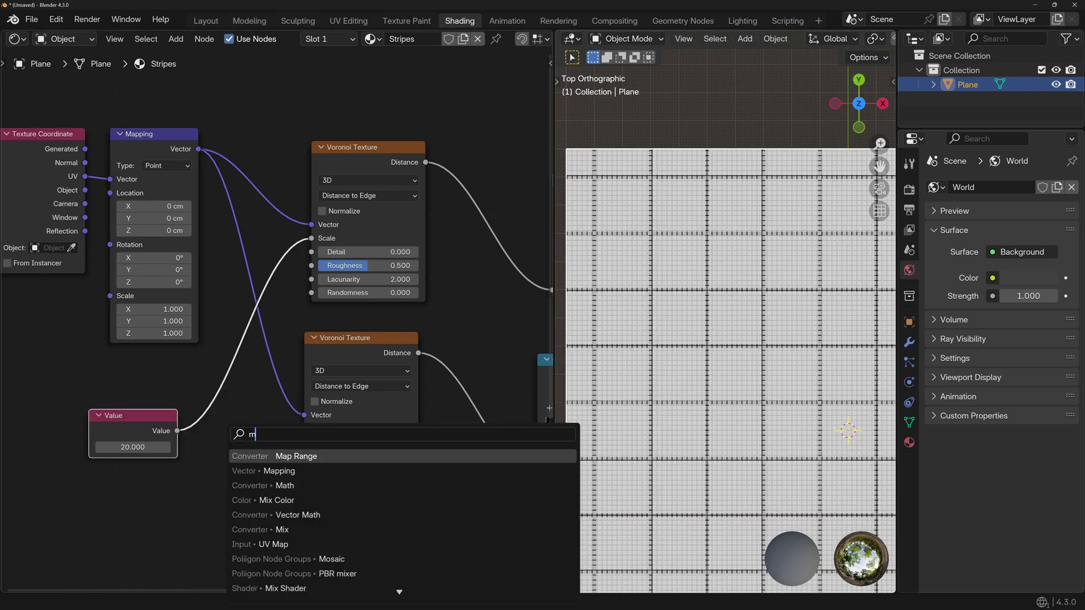
key("Return")
left_click(202, 398)
left_click(229, 436)
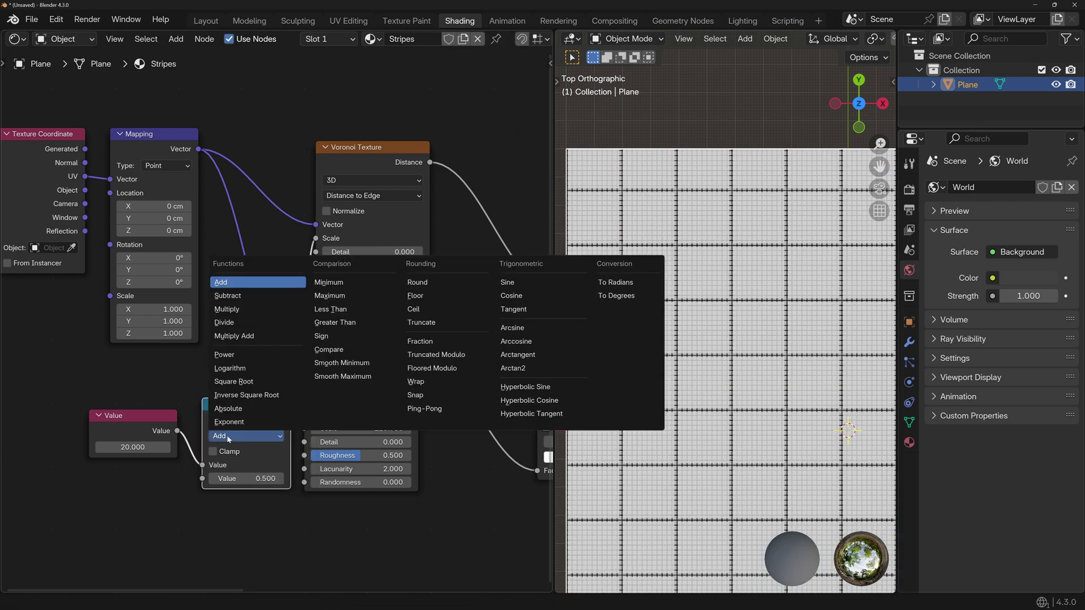
left_click(232, 309)
left_click(239, 479)
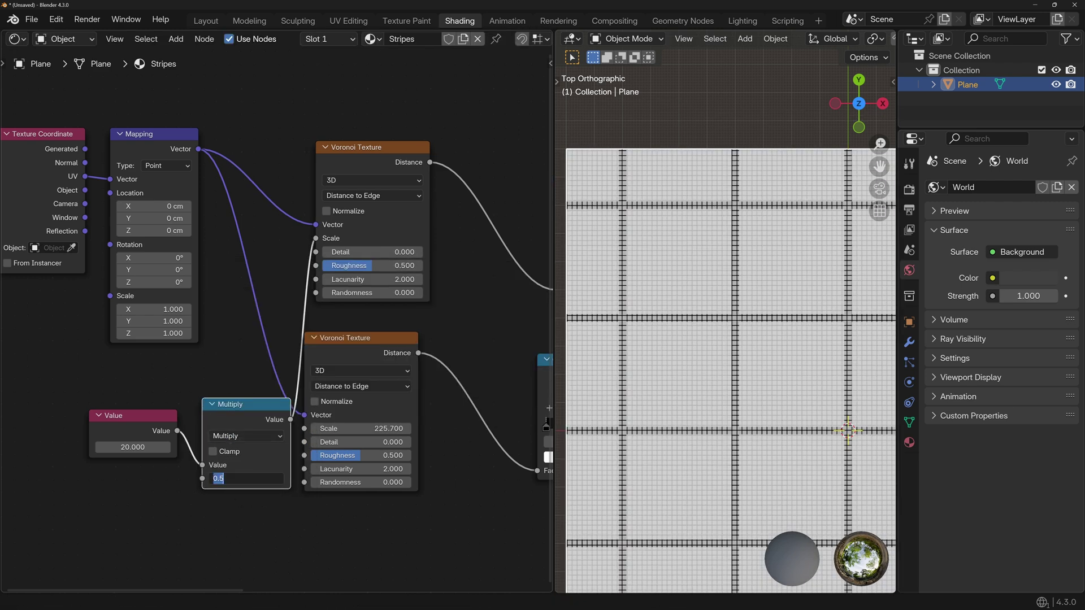
type("10")
key("Return")
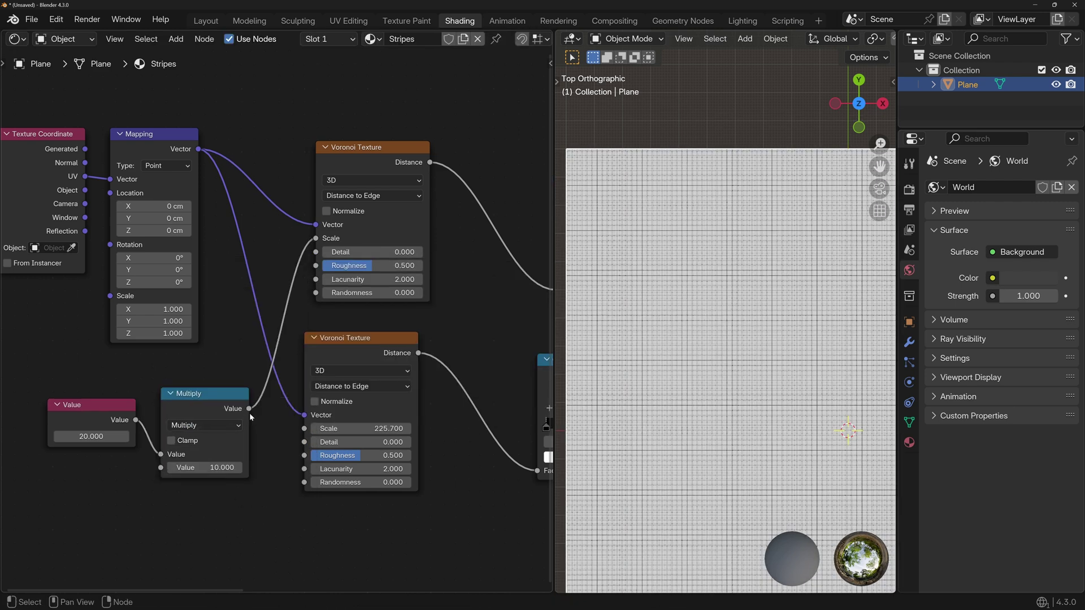
- Connect the Multiply result to the lower Voronoi Texture's Scale, and the Value node directly to the upper one's Scale
left_click_drag(249, 408, 304, 428)
left_click_drag(135, 420, 315, 238)
scroll(740, 320, "down", 2)
middle_click_drag(740, 320, 662, 261, "shift")
scroll(663, 261, "down", 2)
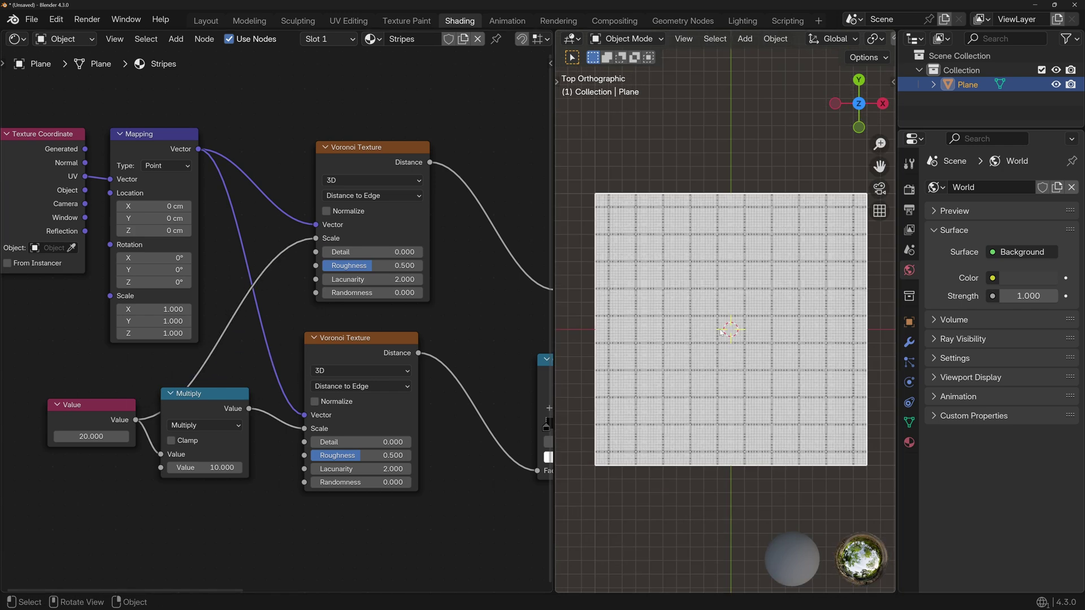
- Lower the Value node to 7.3 to enlarge both grids together
left_click_drag(103, 436, 59, 436)
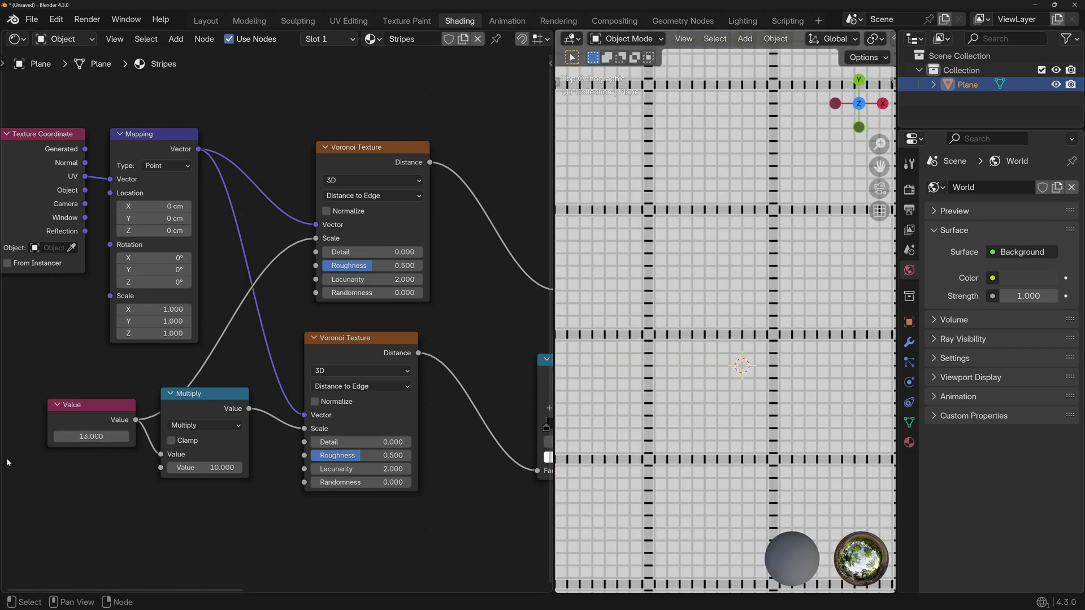
left_click_drag(79, 436, 37, 437)
scroll(694, 299, "down", 4)
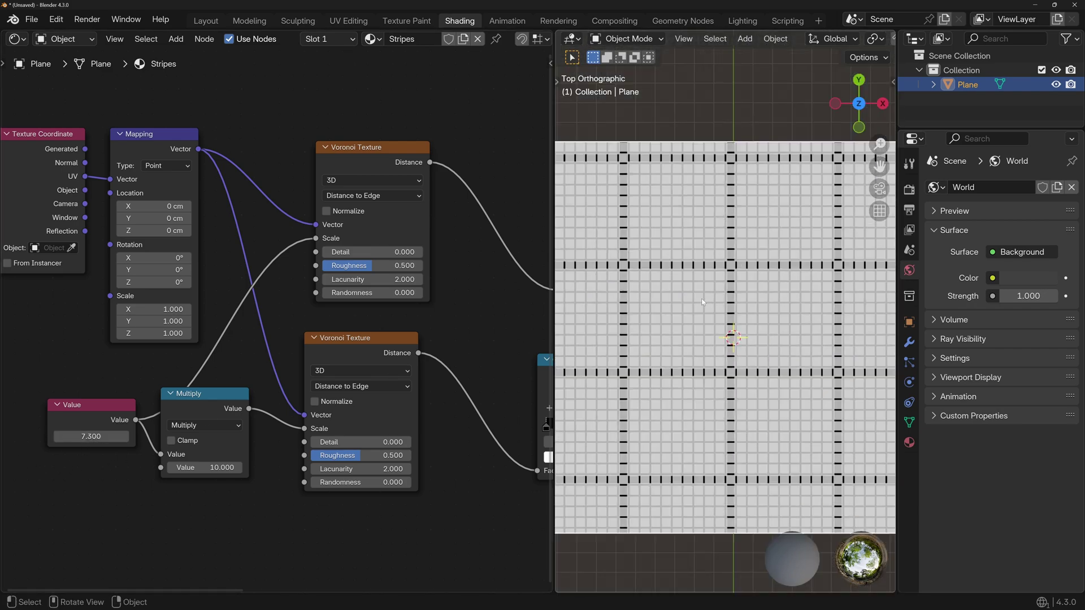
- Try 8 and then 4 as the Multiply node's multiplier for the finer grid
left_click(195, 467)
type("8")
key("Return")
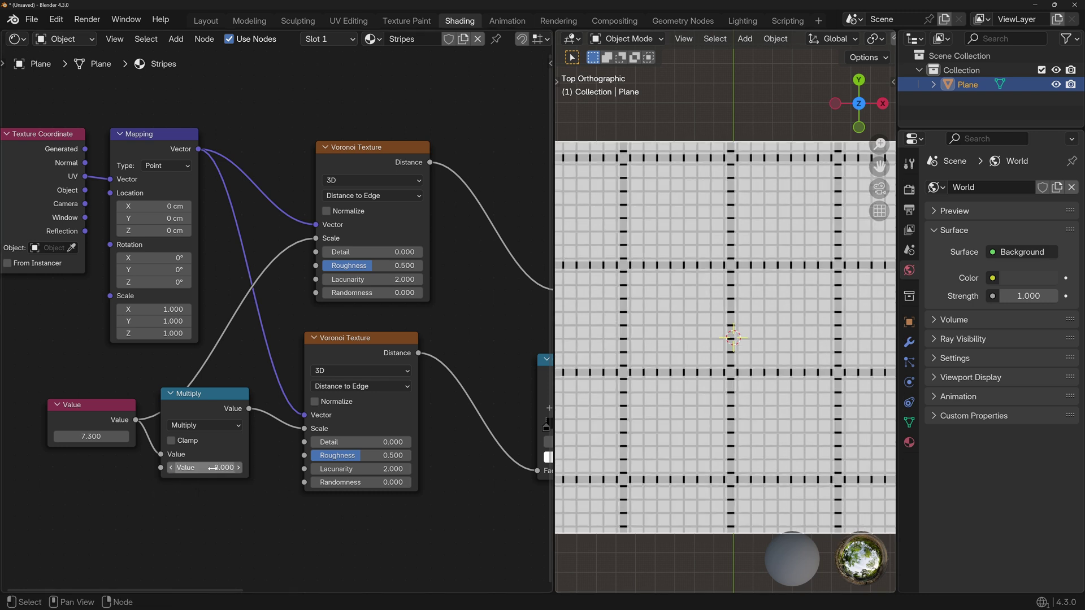
left_click(195, 467)
type("4")
key("Return")
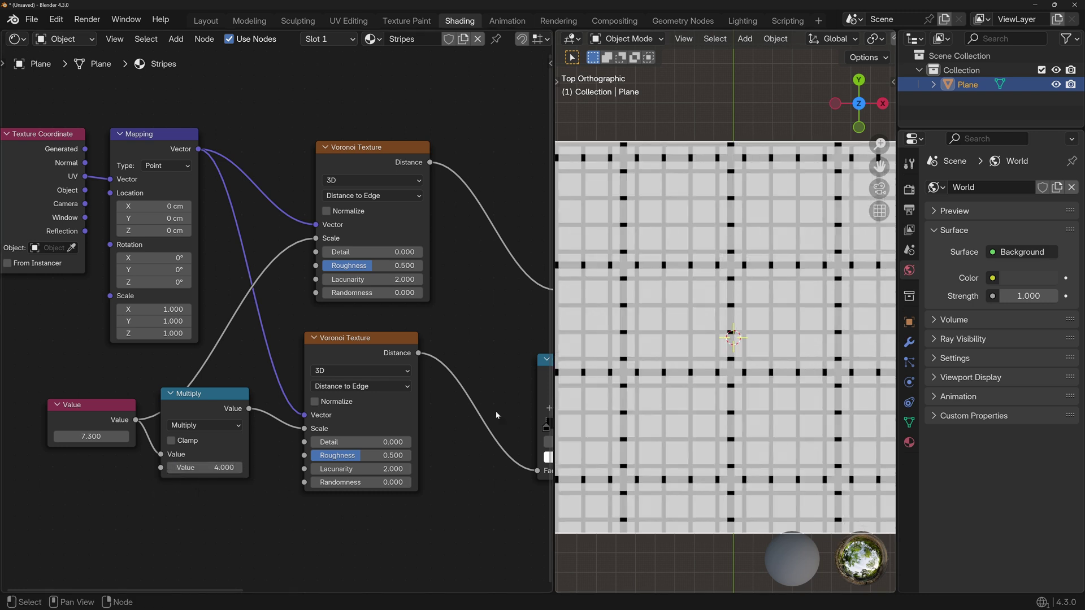
- Set the Multiply node's multiplier to 5 and examine how the fine lines meet the main grid lines
left_click(195, 468)
type("5")
key("Return")
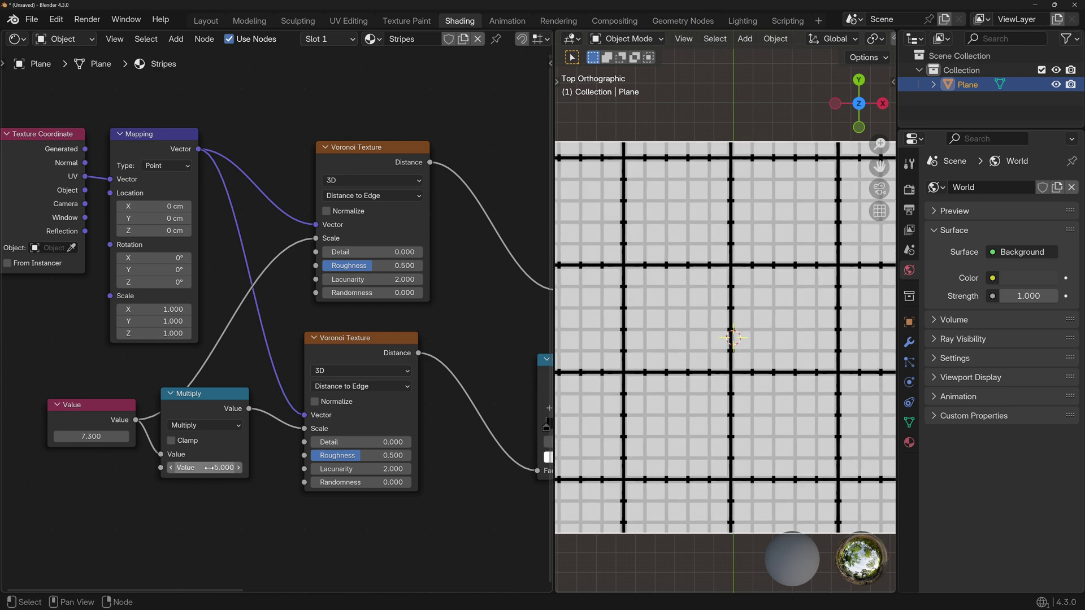
scroll(776, 357, "up", 4)
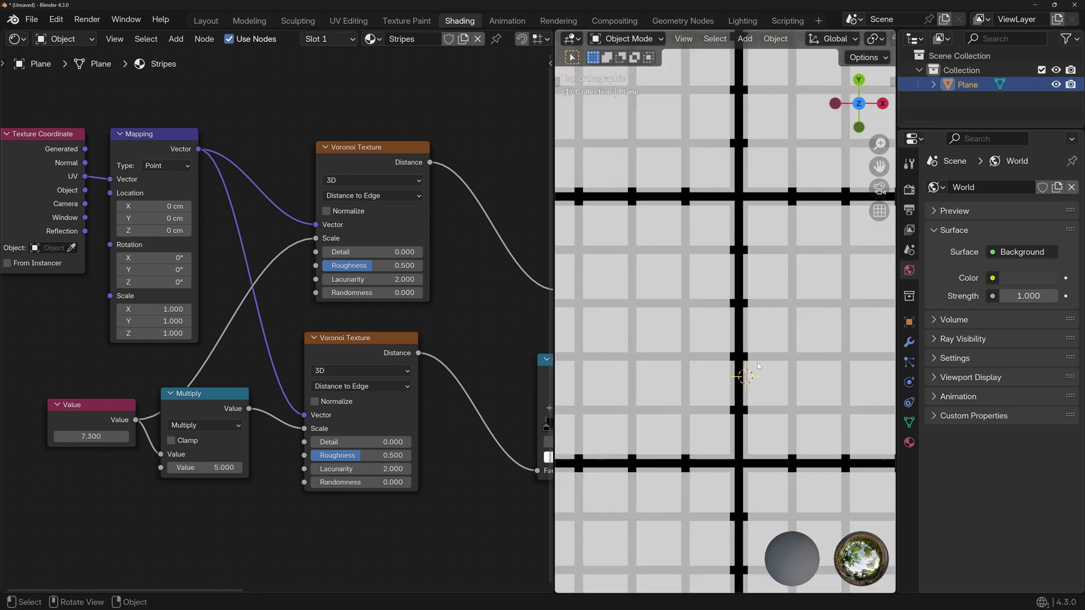
scroll(757, 363, "down", 5)
- Set the Multiply node's multiplier to 6
left_click(195, 468)
type("6")
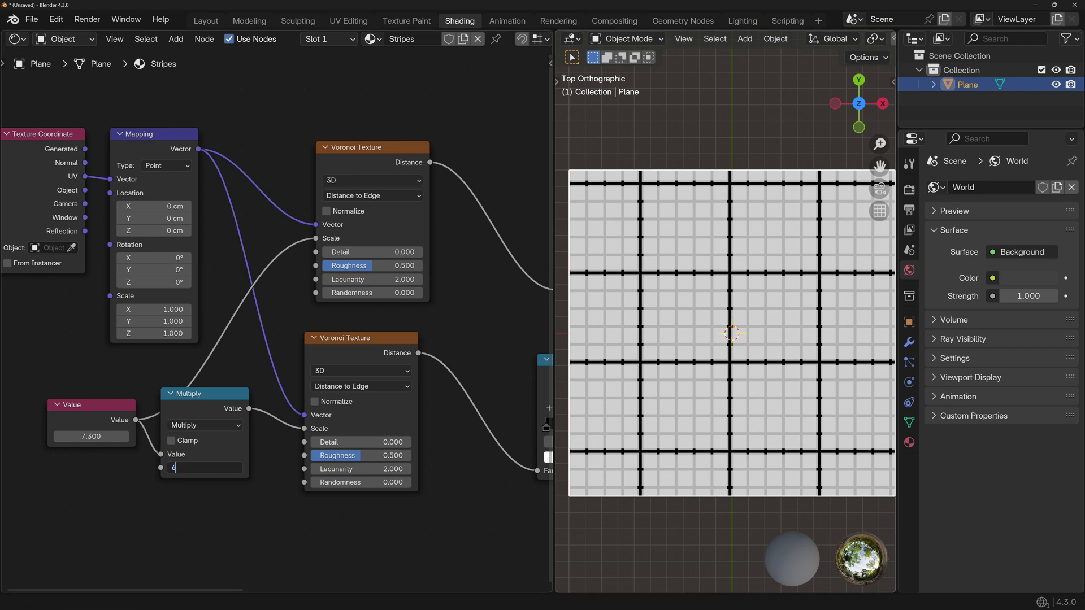
key("Return")
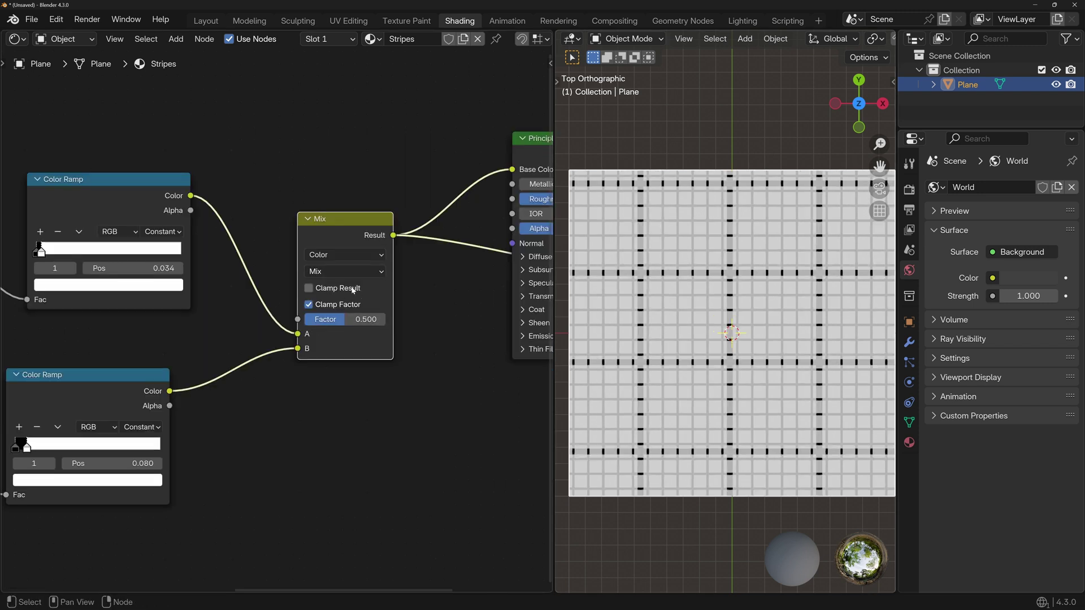
- Change the Mix node's blending mode to Lighten and set its factor to 1.000
left_click(334, 273)
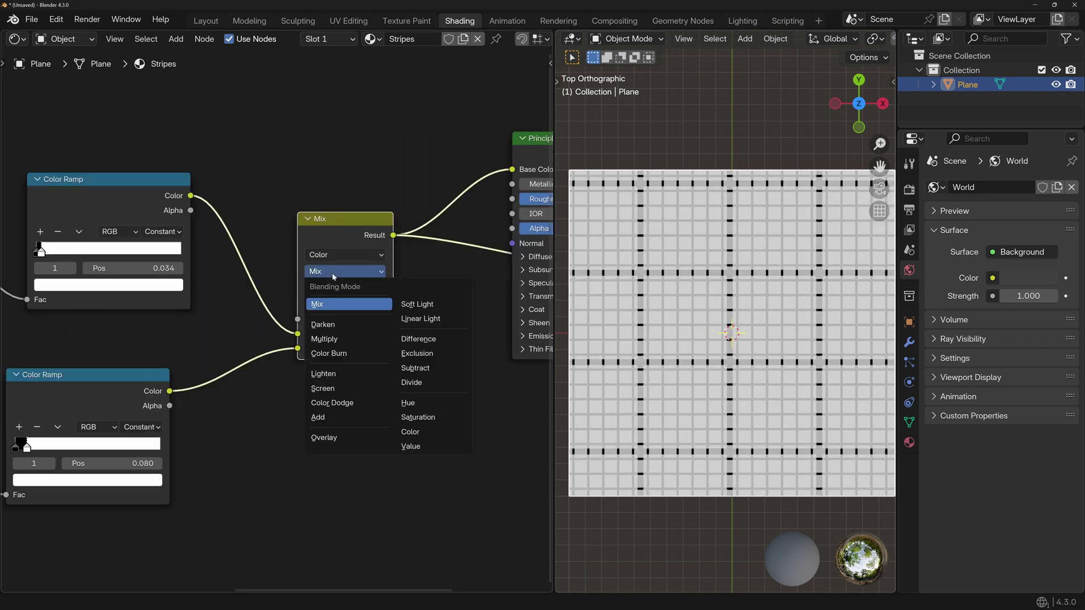
left_click(323, 374)
left_click_drag(360, 319, 385, 319)
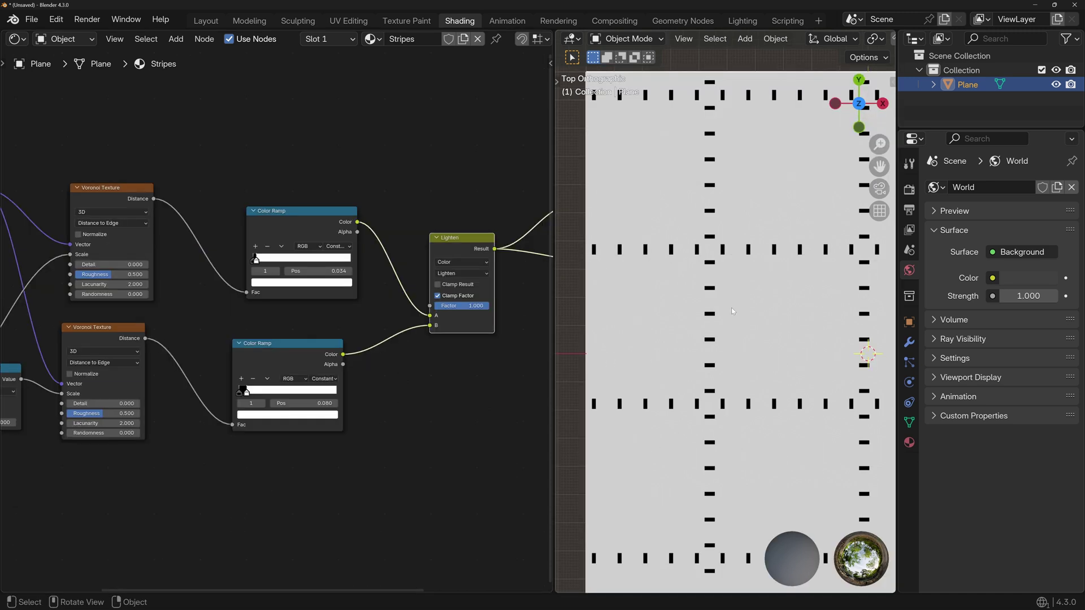
- Widen the black band of the lower Color Ramp by moving its white stop to 0.212
scroll(731, 307, "up", 3)
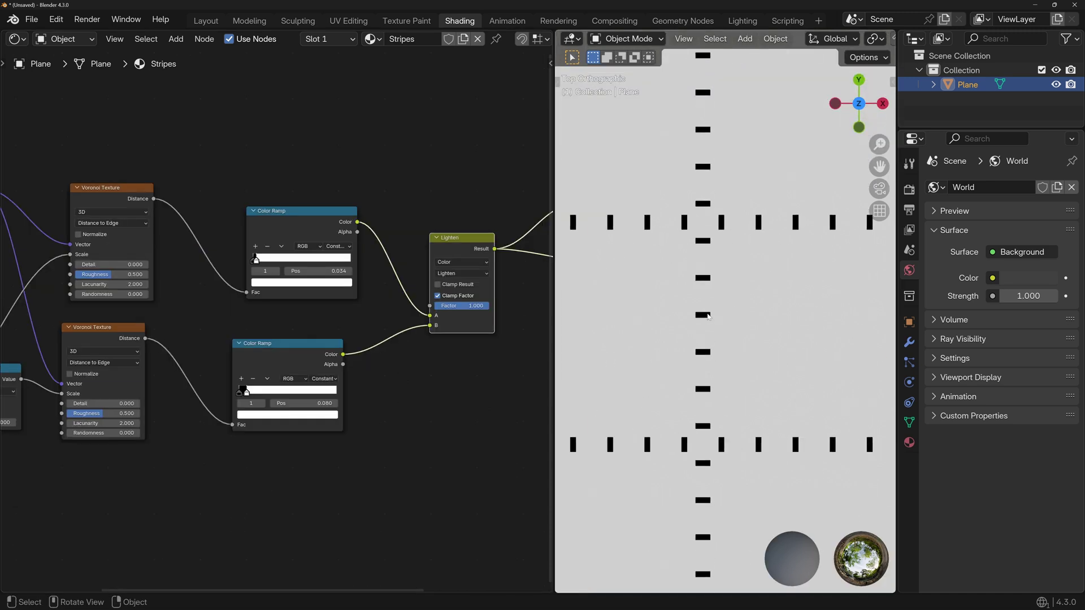
scroll(276, 320, "up", 2)
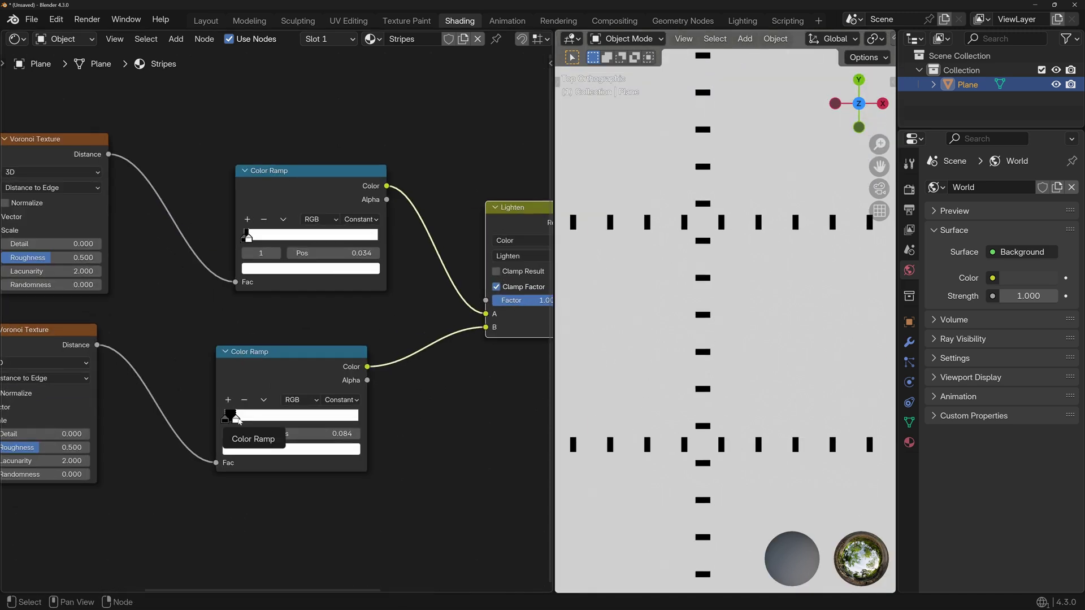
left_click_drag(233, 419, 250, 422)
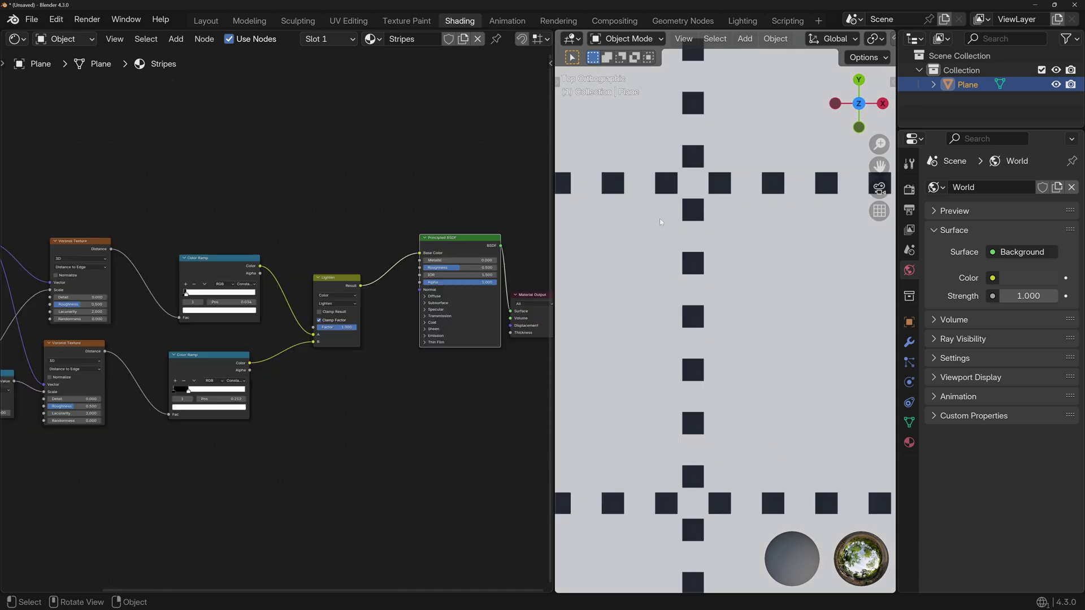
- Switch the Lighten node's blending mode back to Mix with a factor of 0.500 and examine the overlapping grids
scroll(704, 228, "up", 3)
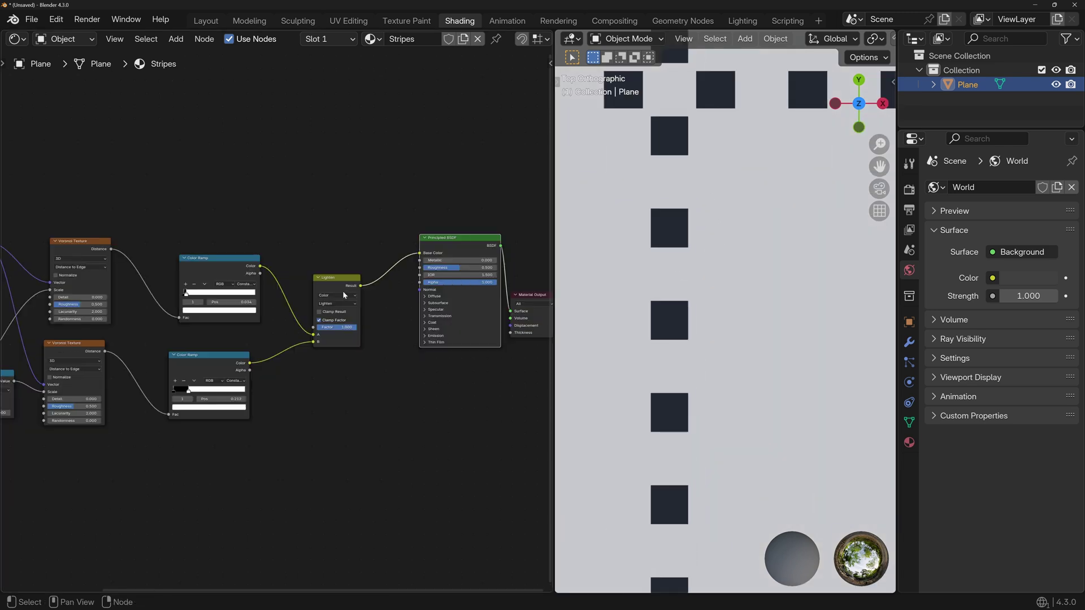
scroll(371, 292, "up", 2)
left_click(367, 295)
left_click(362, 302)
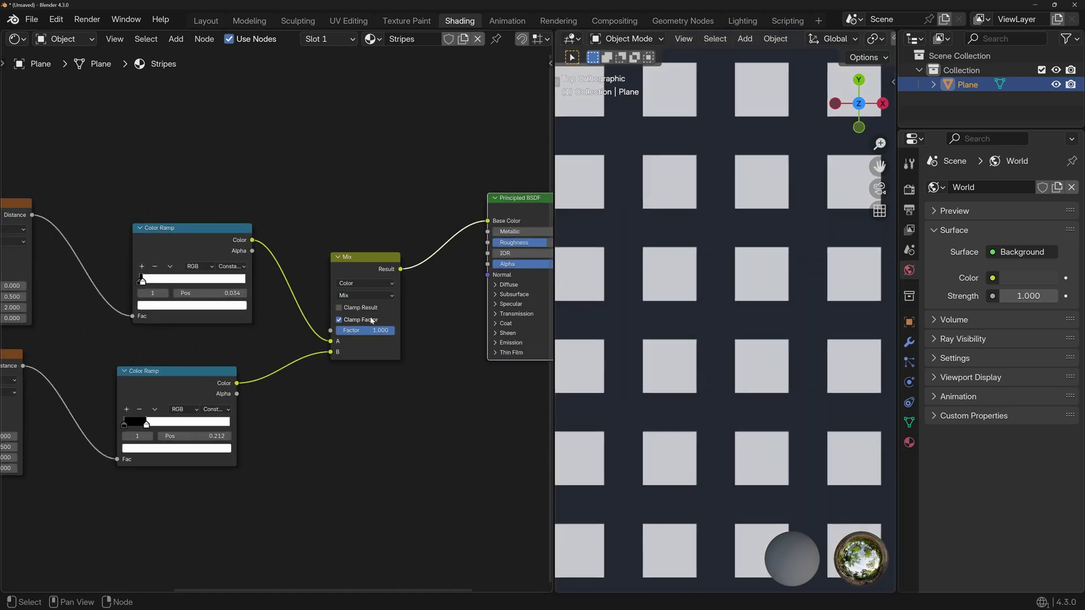
left_click_drag(373, 330, 349, 330)
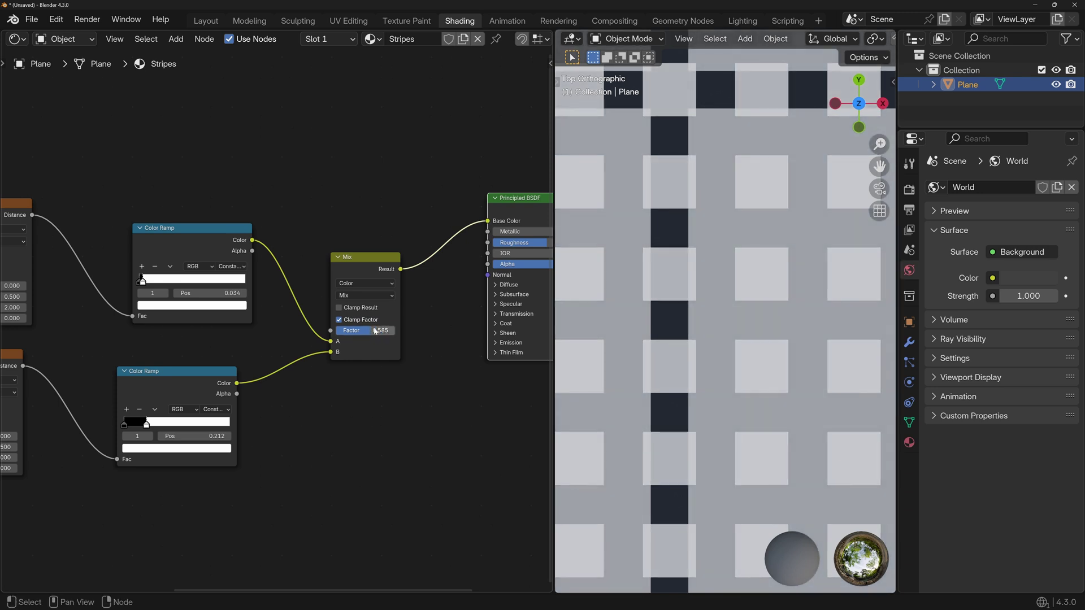
key("BackSpace")
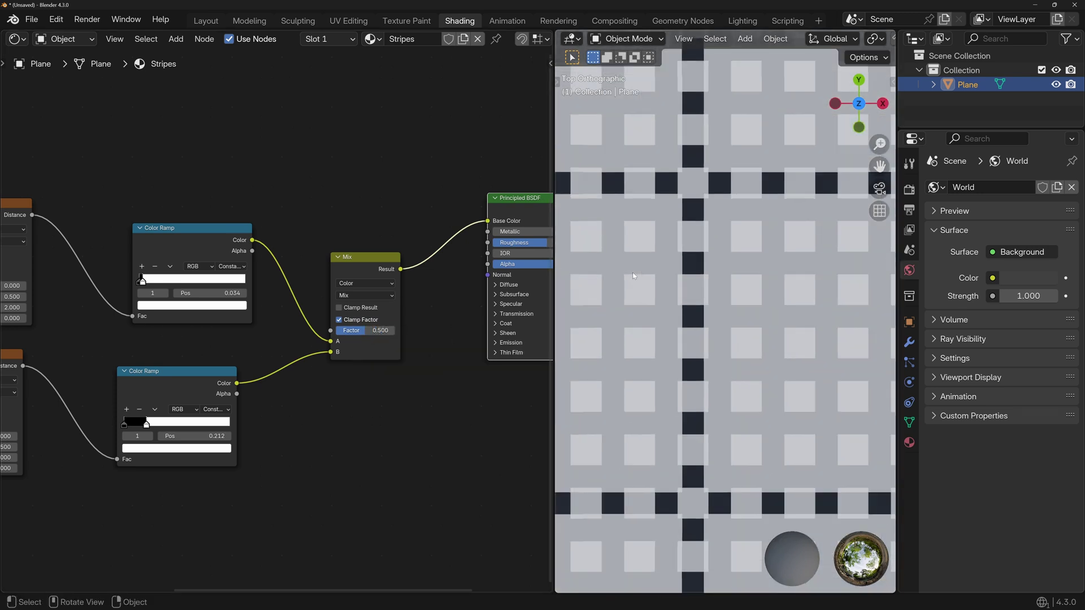
scroll(698, 259, "down", 1)
scroll(700, 254, "up", 3)
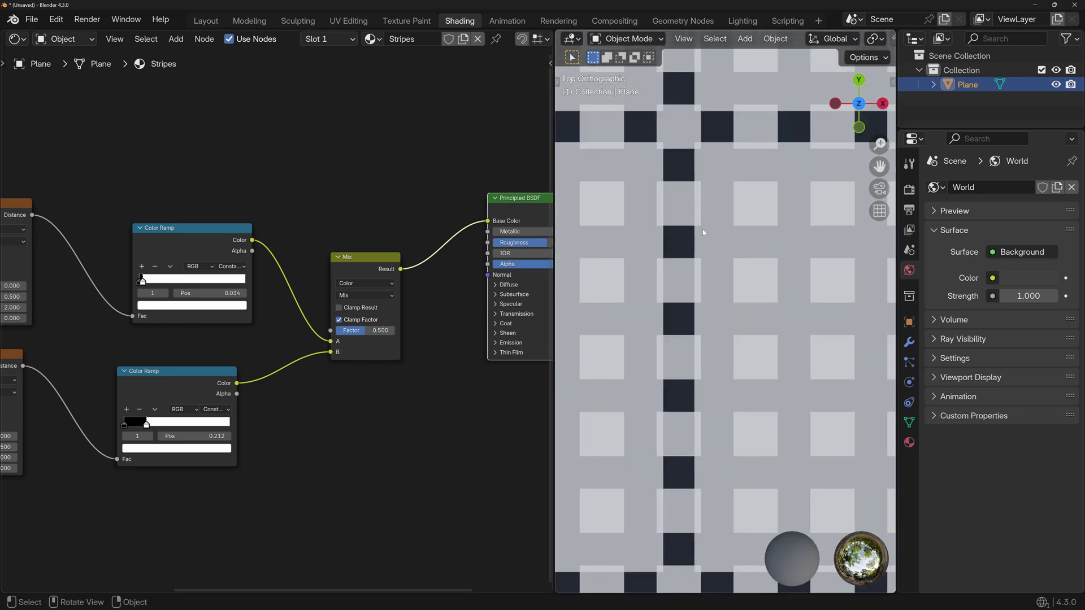
- Move the upper Color Ramp's white stop to 0.021 and the lower Color Ramp's white stop to 0.352
left_click_drag(147, 424, 150, 429)
left_click_drag(209, 292, 201, 293)
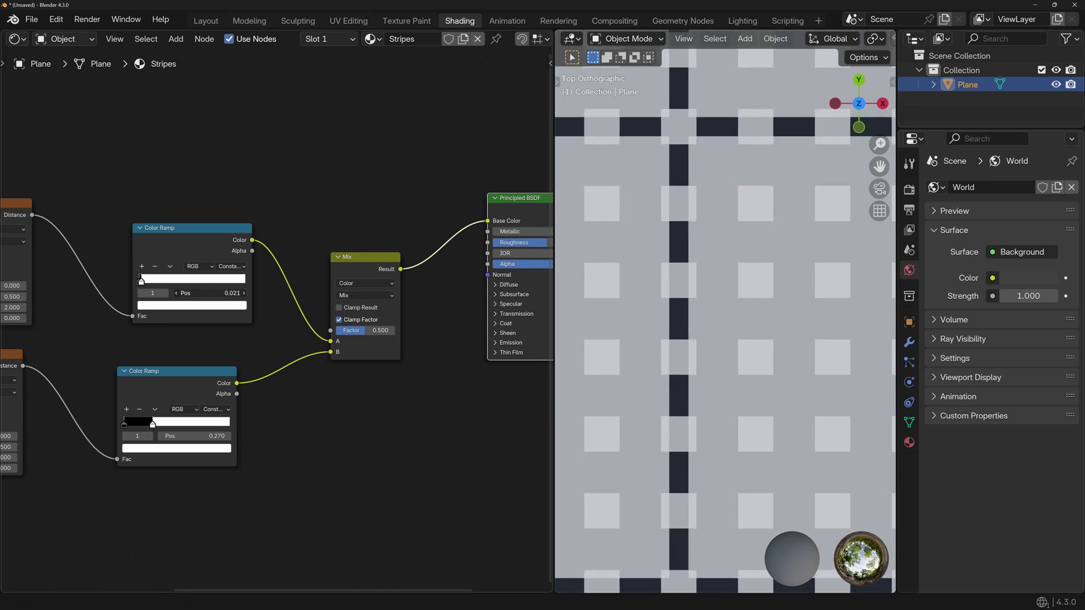
left_click_drag(186, 436, 233, 435)
scroll(369, 338, "up", 1)
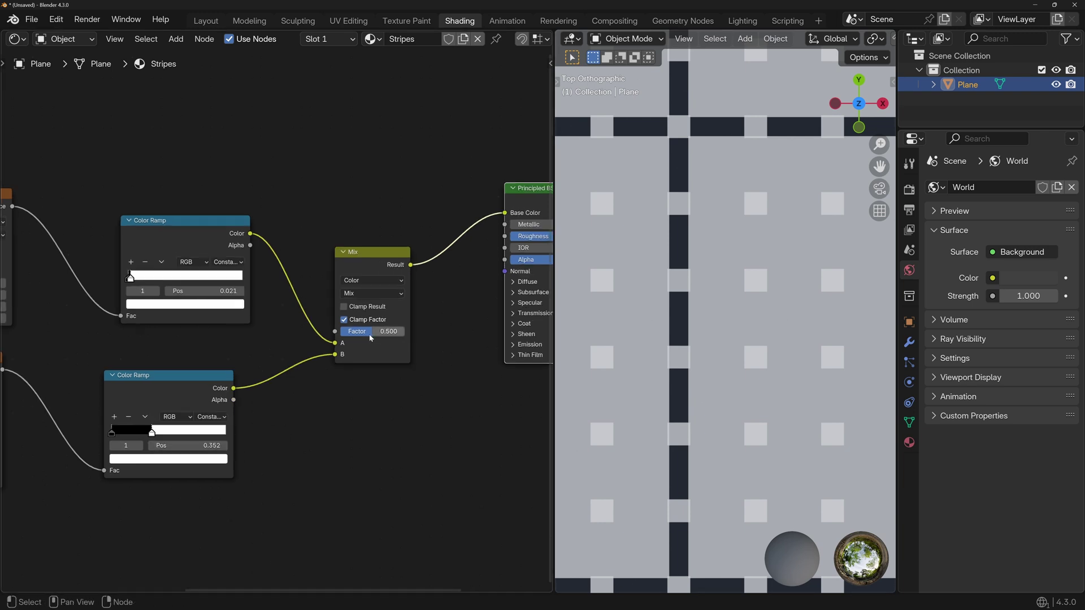
- Return the Mix node to Lighten blending with a factor of 1.000 to get dashed grid lines
left_click_drag(370, 338, 402, 337)
left_click(356, 293)
left_click(368, 376)
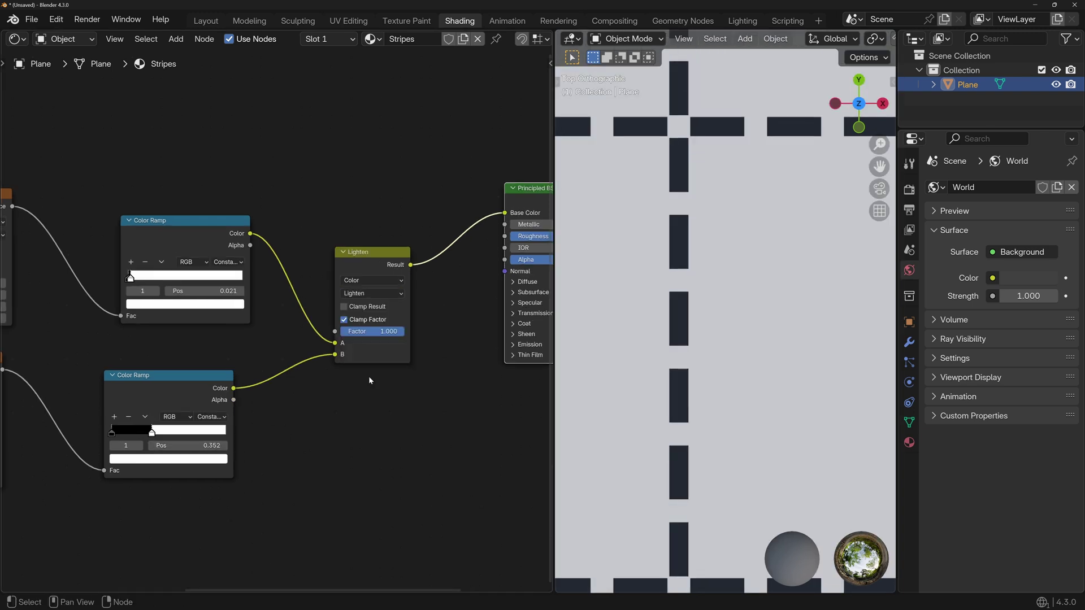
- Move the lower Color Ramp's white stop to 0.427 to reduce the gaps in the grid lines to small squares
scroll(693, 319, "down", 7)
scroll(744, 336, "down", 7)
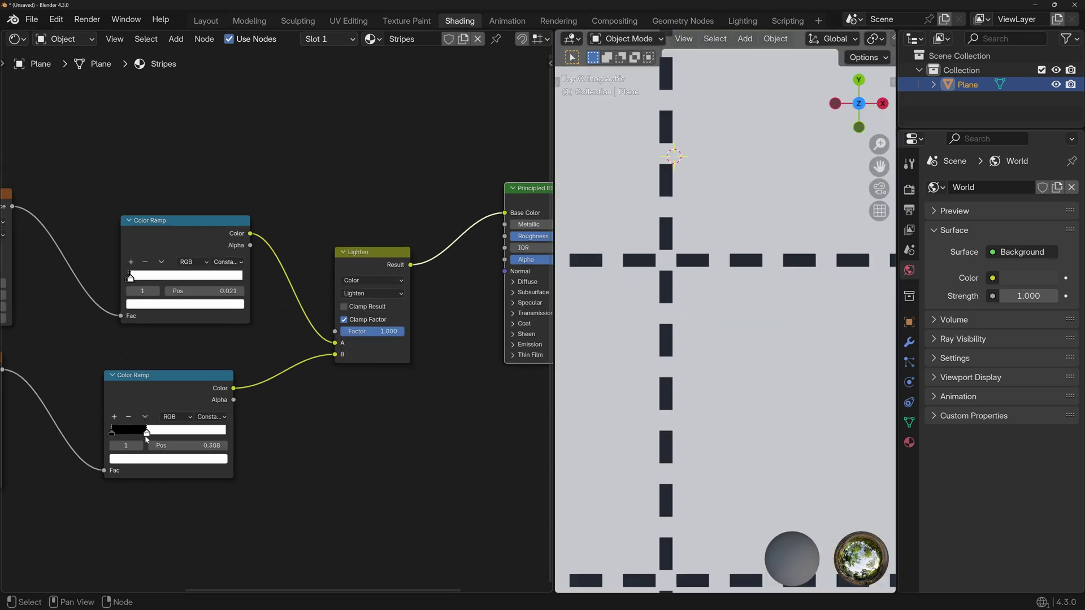
left_click_drag(147, 435, 160, 435, "shift")
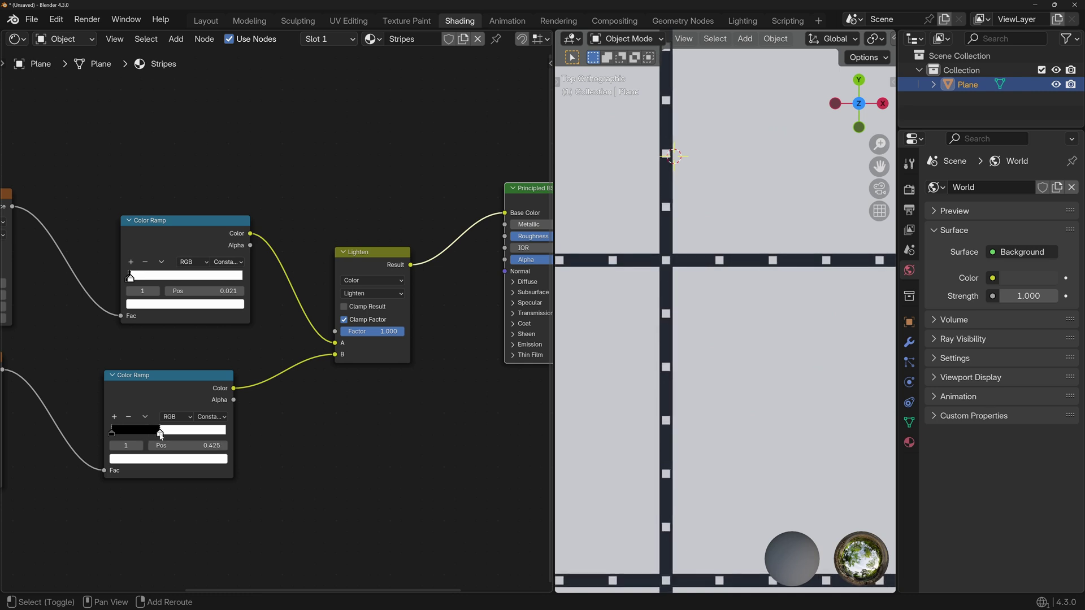
scroll(672, 296, "up", 3)
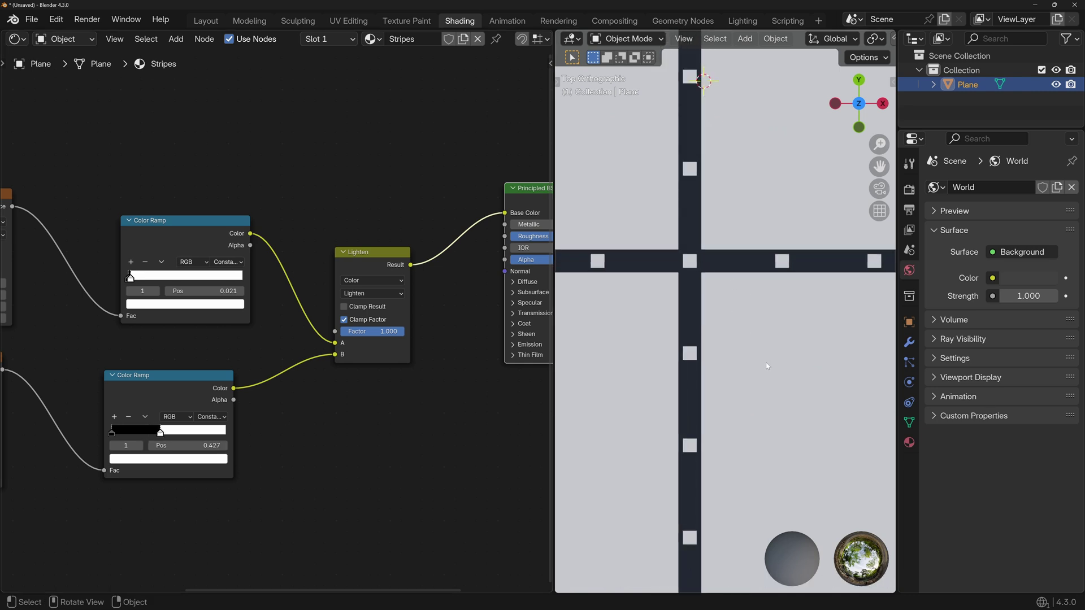
scroll(764, 358, "down", 5)
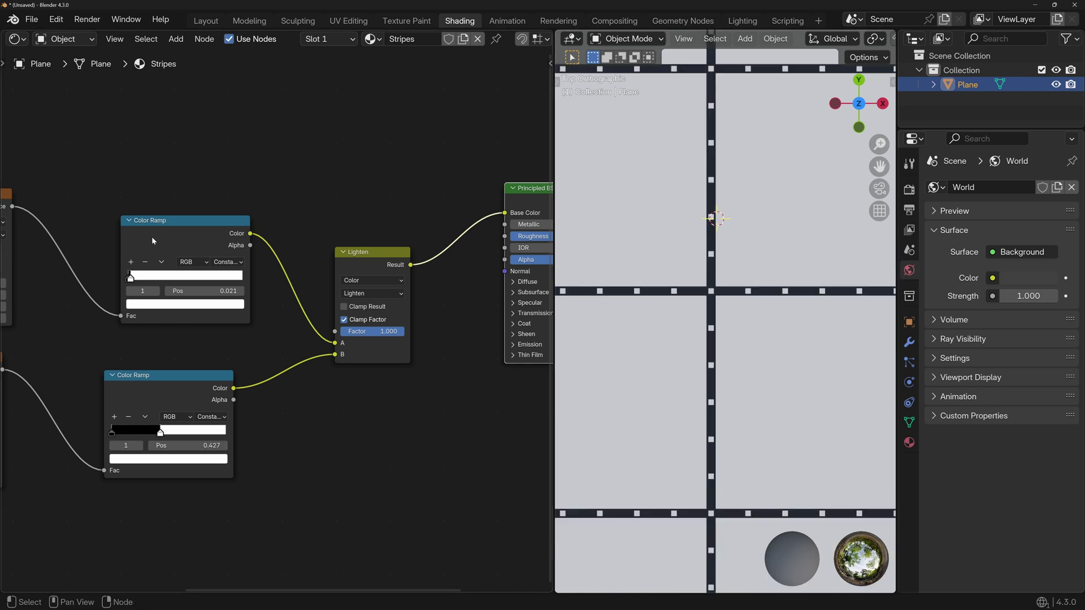
- Widen the upper Color Ramp's black band to 0.133 and narrow the lower one's for a railway-track-like pattern
left_click_drag(129, 278, 138, 278, "shift")
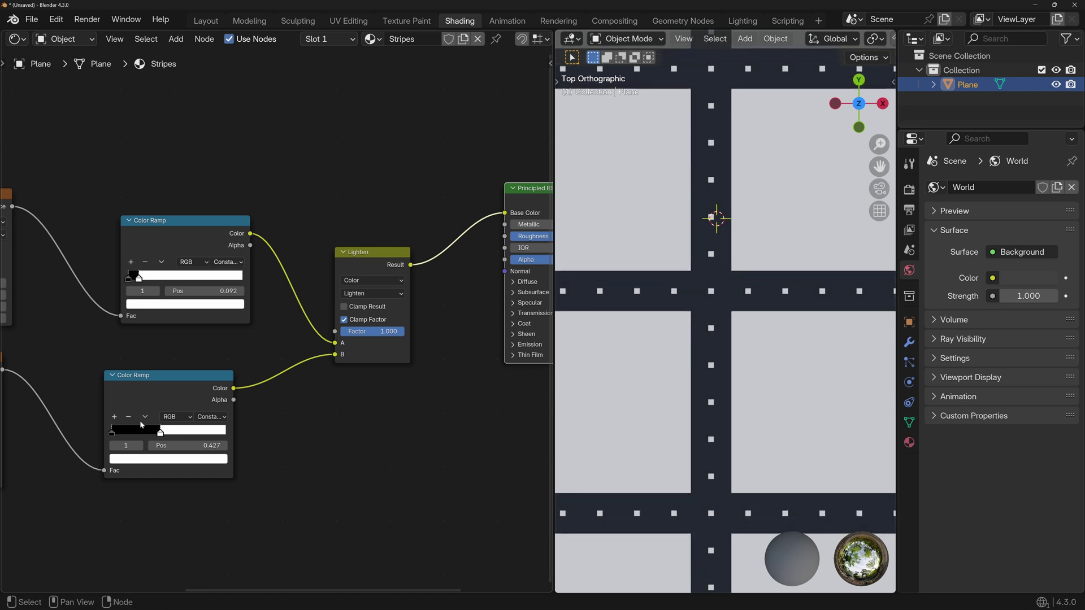
left_click_drag(158, 430, 128, 429, "shift")
left_click_drag(139, 277, 139, 277, "shift")
left_click_drag(129, 432, 125, 432, "shift")
left_click_drag(139, 278, 143, 278)
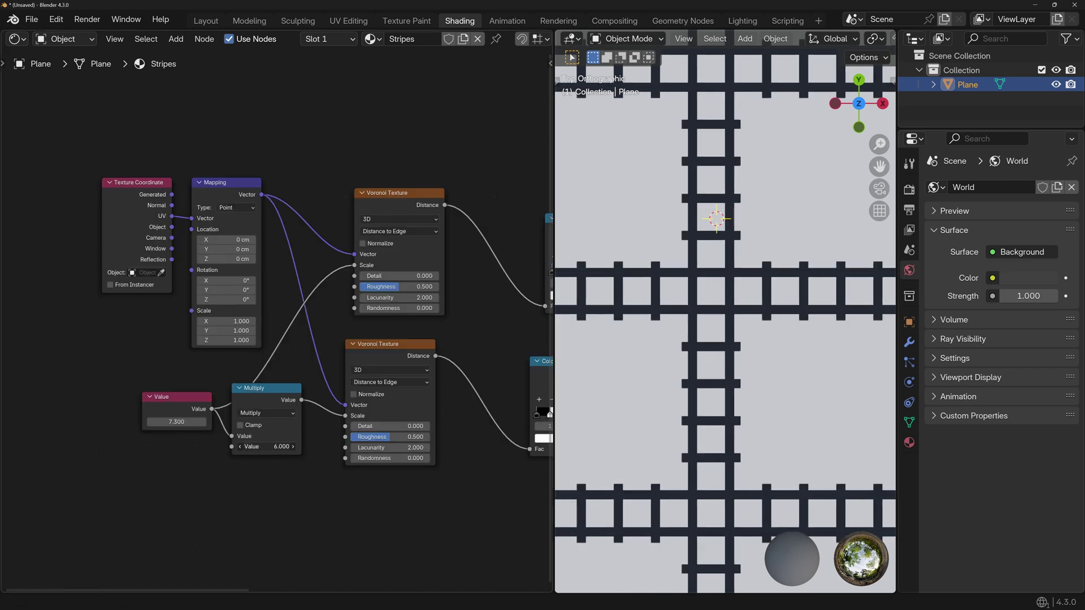
- Set the Multiply node's multiplier to 5 for stitch-like grid lines
type("5")
key("Return")
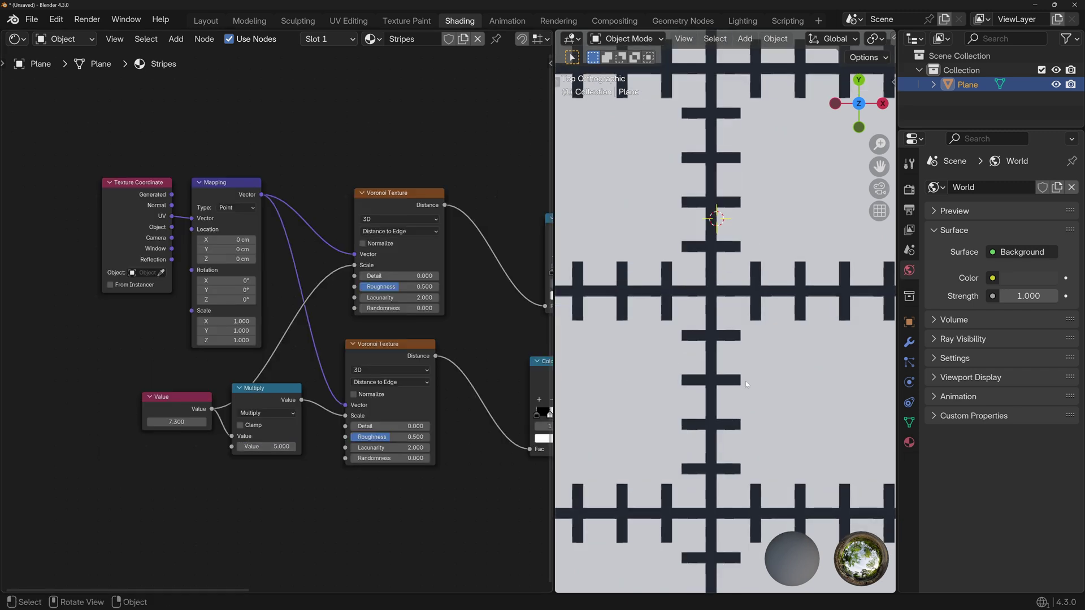
- Select both Voronoi Texture nodes together with their two Color Ramp nodes
scroll(745, 380, "down", 2)
left_click_drag(358, 164, 469, 352)
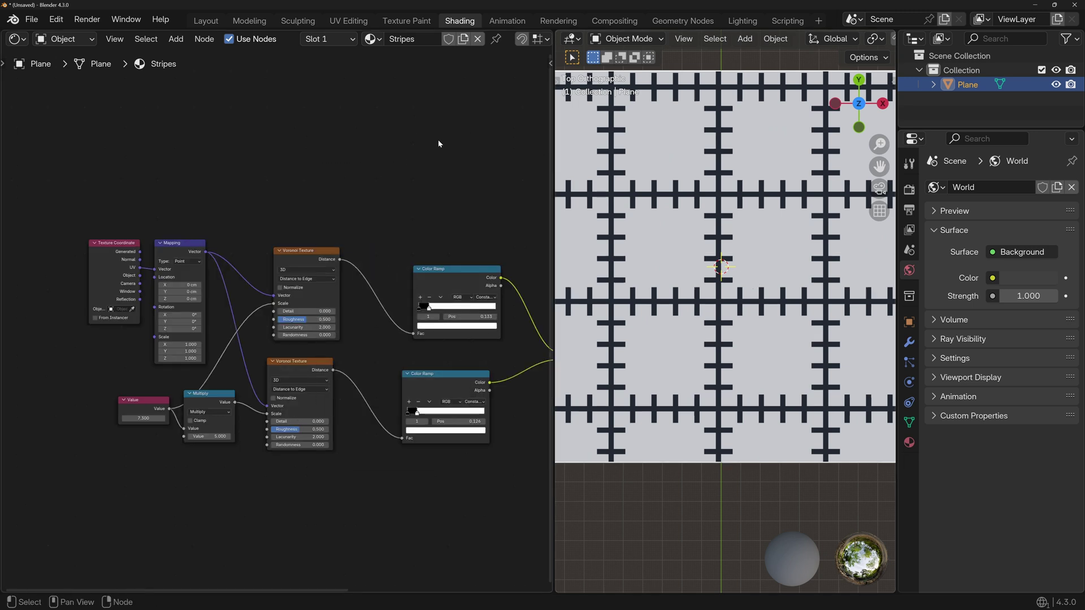
left_click_drag(460, 183, 324, 474)
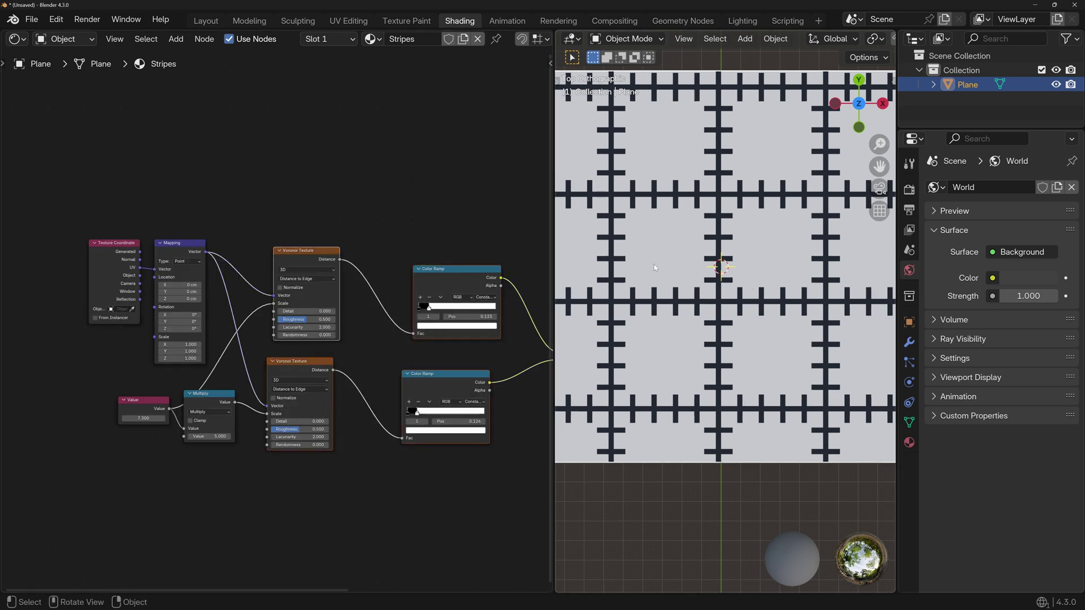
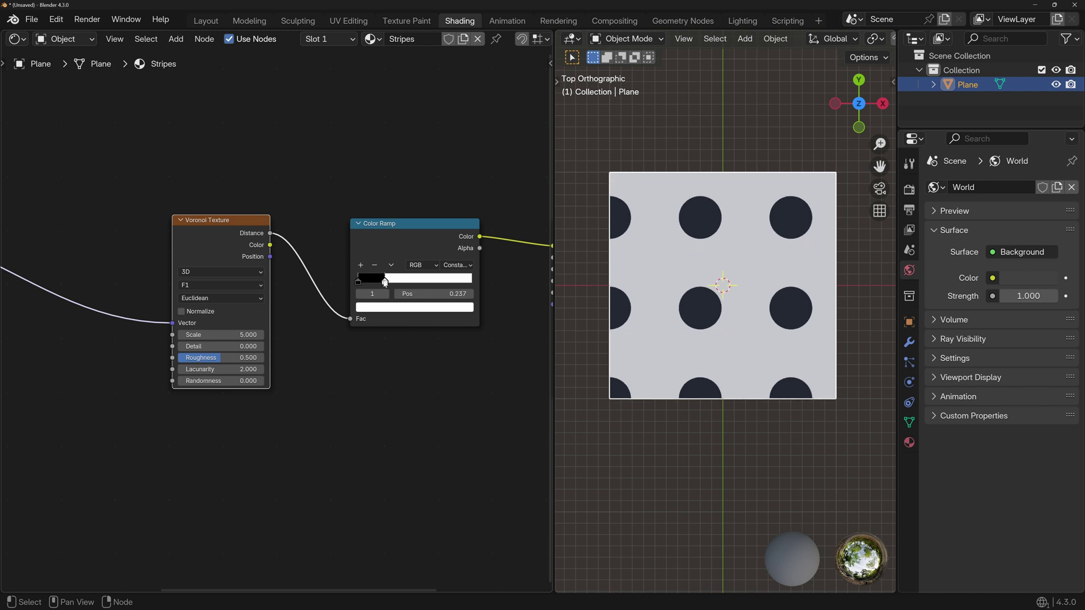
- Set the Voronoi Texture's scale to 14 and its randomness to 0.243 for varied dot sizes
scroll(385, 283, "down", 2)
left_click_drag(229, 333, 276, 333)
scroll(804, 318, "up", 3)
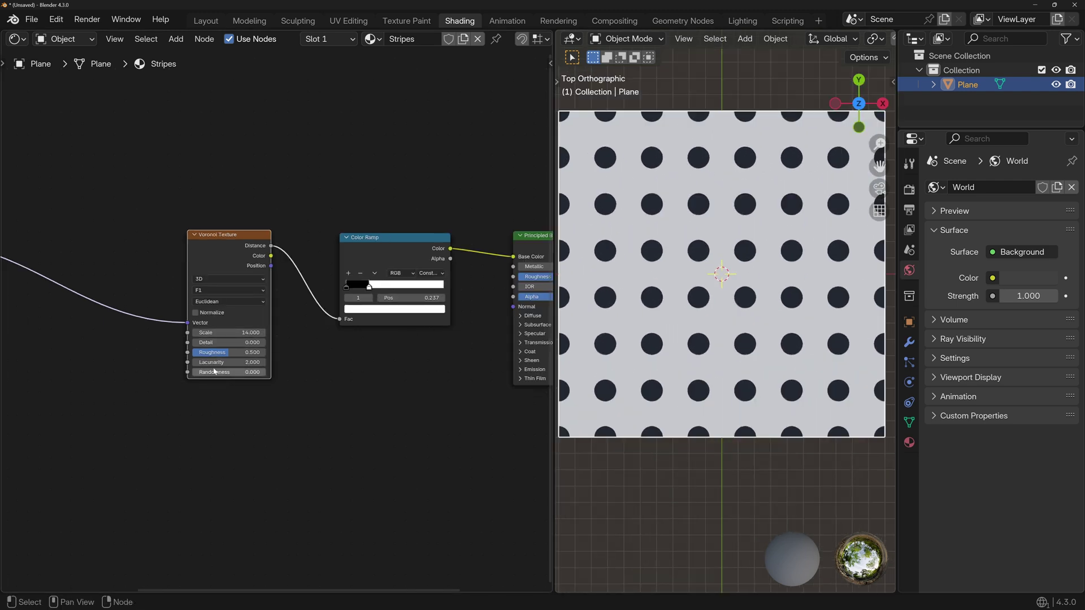
left_click_drag(215, 372, 237, 373)
scroll(662, 360, "down", 3)
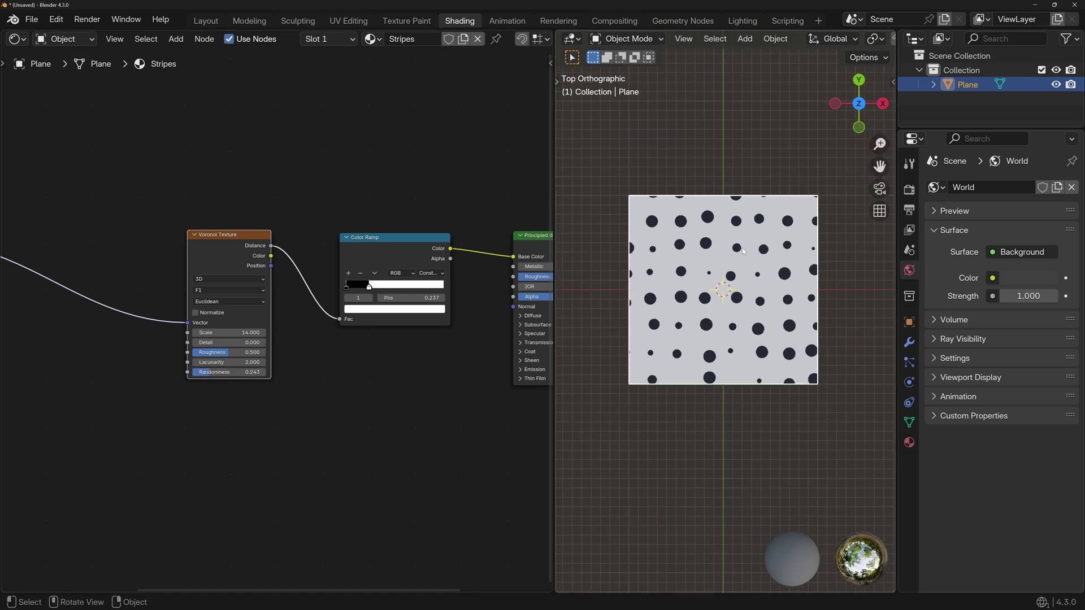
- Move the Color Ramp's white stop to 0.301 and raise the Voronoi randomness to 0.554 for scattered dots
scroll(748, 250, "up", 3)
mouse_move(369, 286)
left_mouse_down()
mouse_move(390, 287)
mouse_move(375, 287)
left_mouse_up()
left_click_drag(222, 373, 245, 372)
scroll(732, 290, "down", 3)
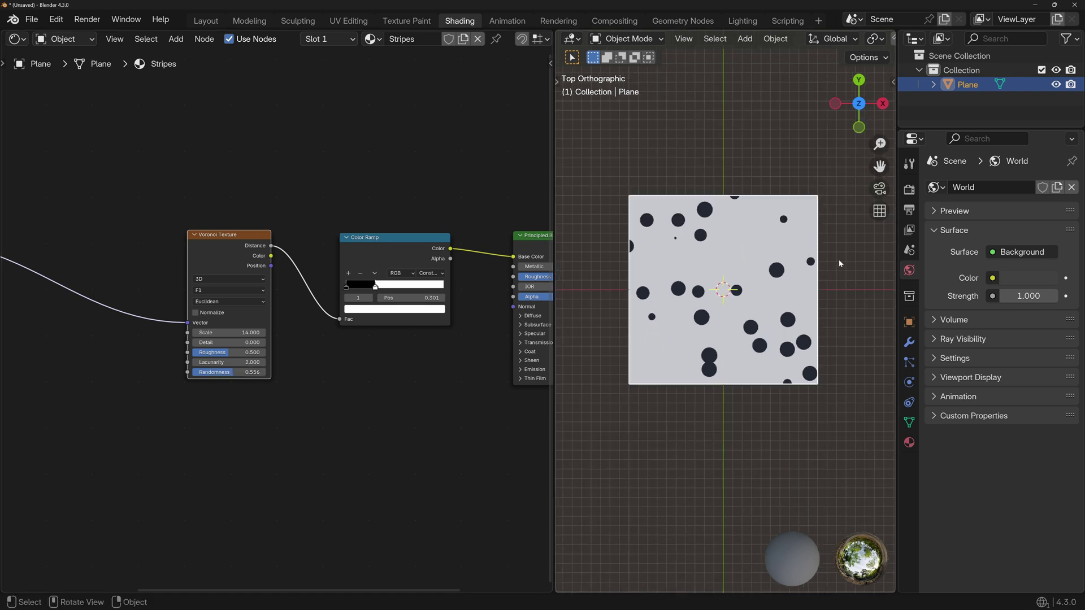
- Set the Color Ramp's white stop to 0.325 and return the Voronoi randomness to 0 for an even dot grid
scroll(848, 254, "up", 3)
left_click_drag(375, 288, 402, 289)
scroll(706, 331, "down", 3)
left_click_drag(400, 288, 381, 294)
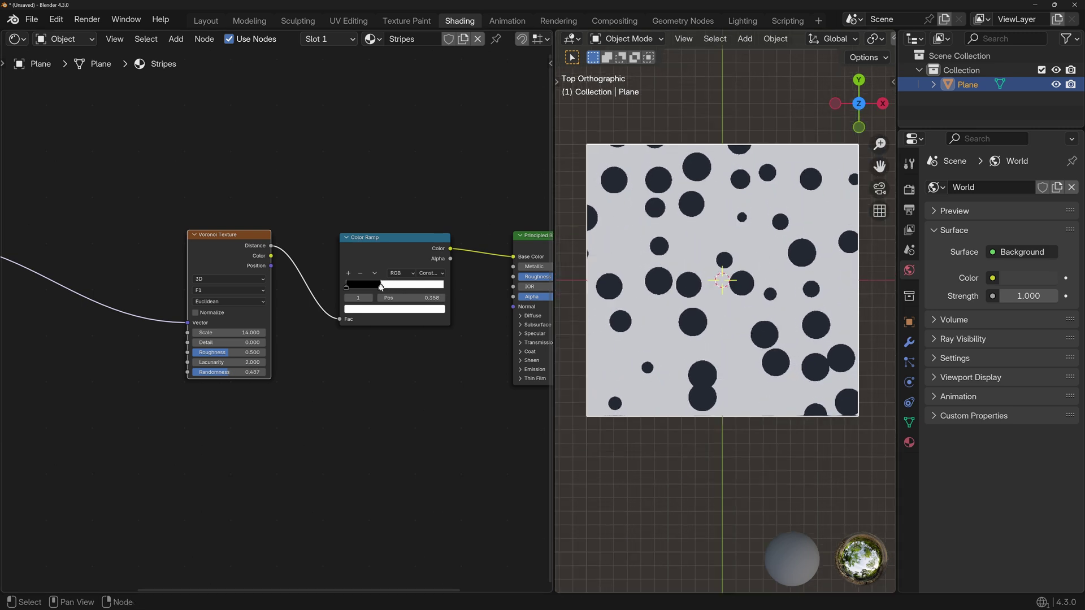
left_click_drag(231, 372, 193, 372)
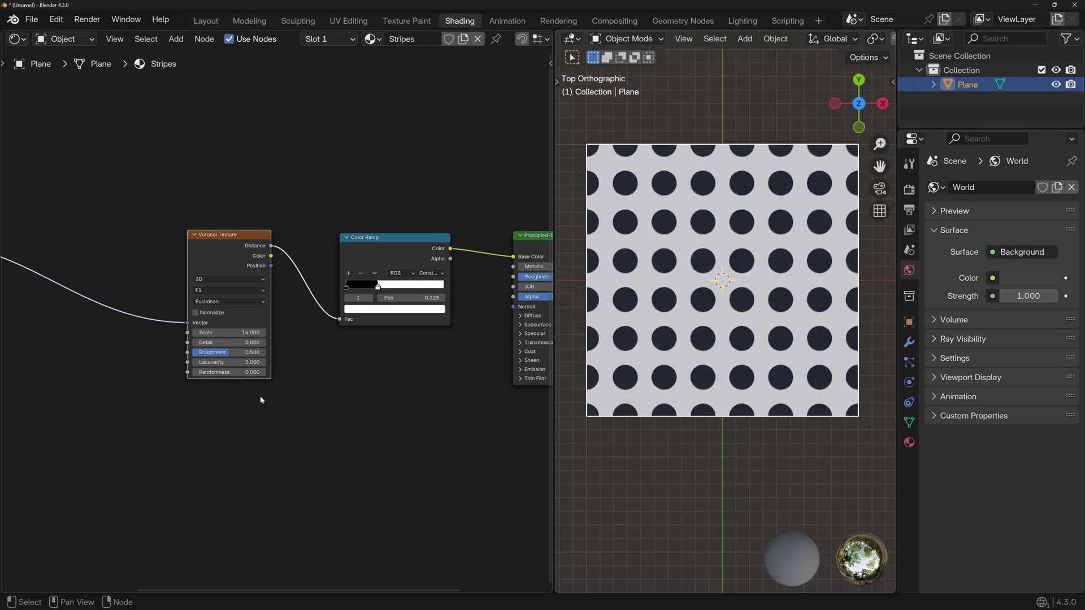
- Try the Color Ramp's white stop at 0.532 for four-pointed stars and bring it back to 0.287 for separate dots
scroll(591, 291, "up", 3)
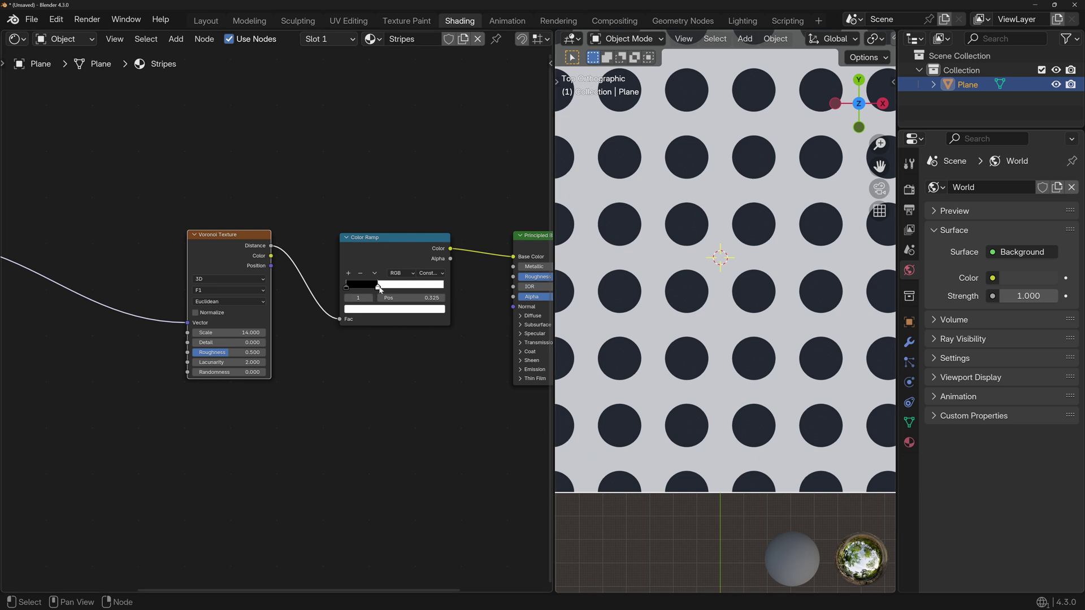
left_click_drag(377, 290, 398, 289)
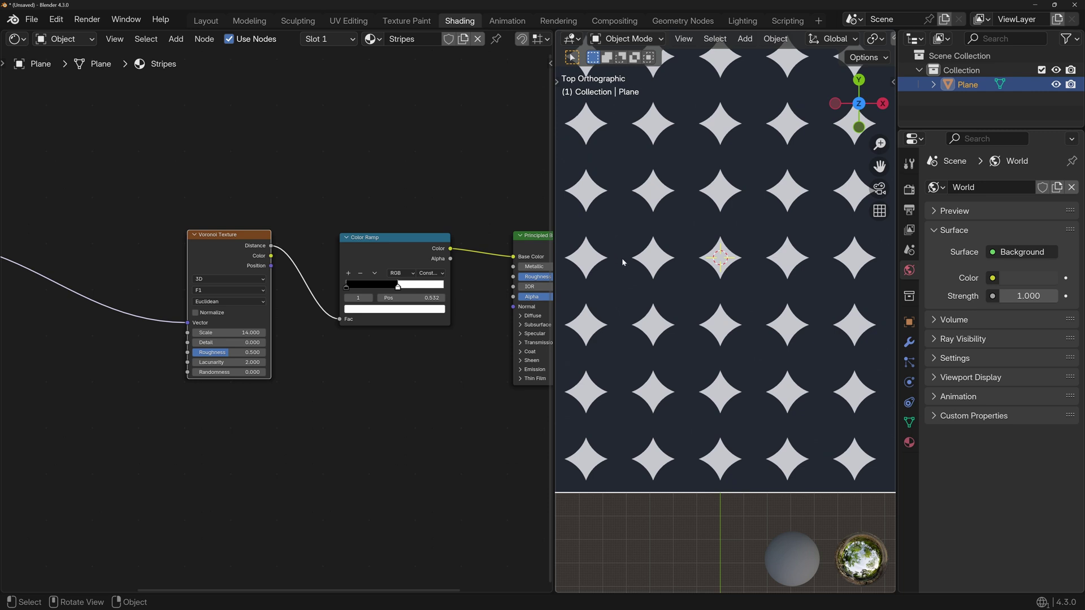
scroll(708, 264, "up", 4)
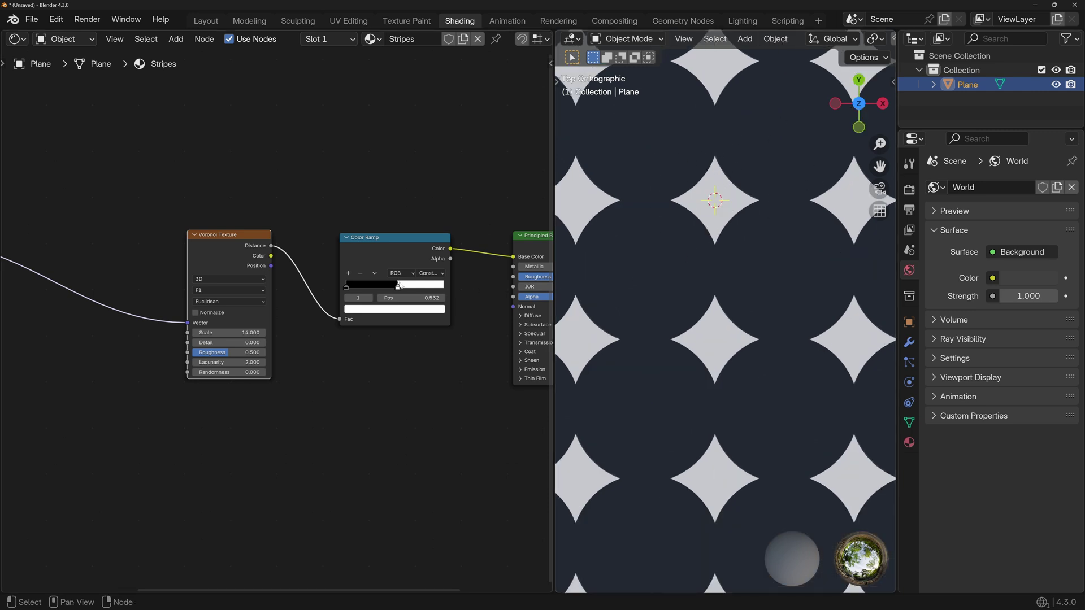
left_click_drag(399, 285, 398, 288, "shift")
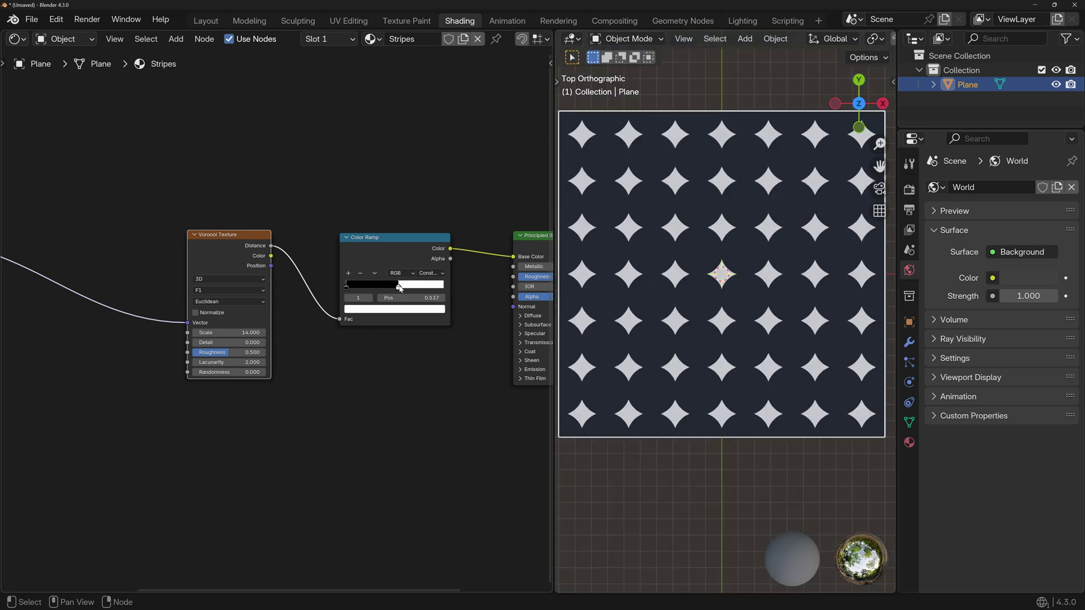
left_click_drag(400, 287, 373, 287)
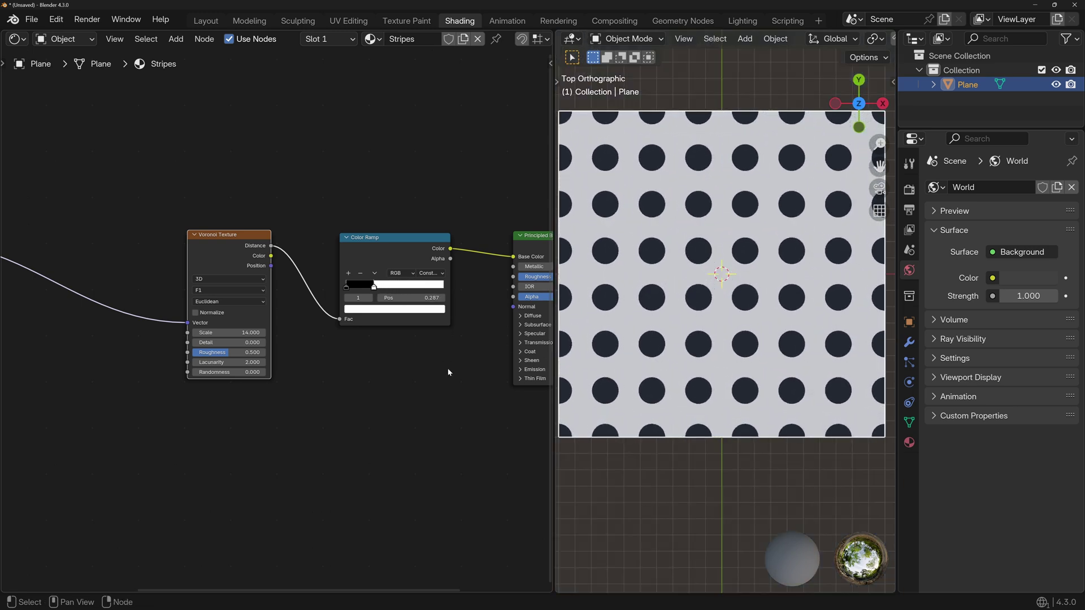
- Add a black stop to the Color Ramp and move the white stop to 0.226 to turn the dots into rings
scroll(697, 270, "up", 3)
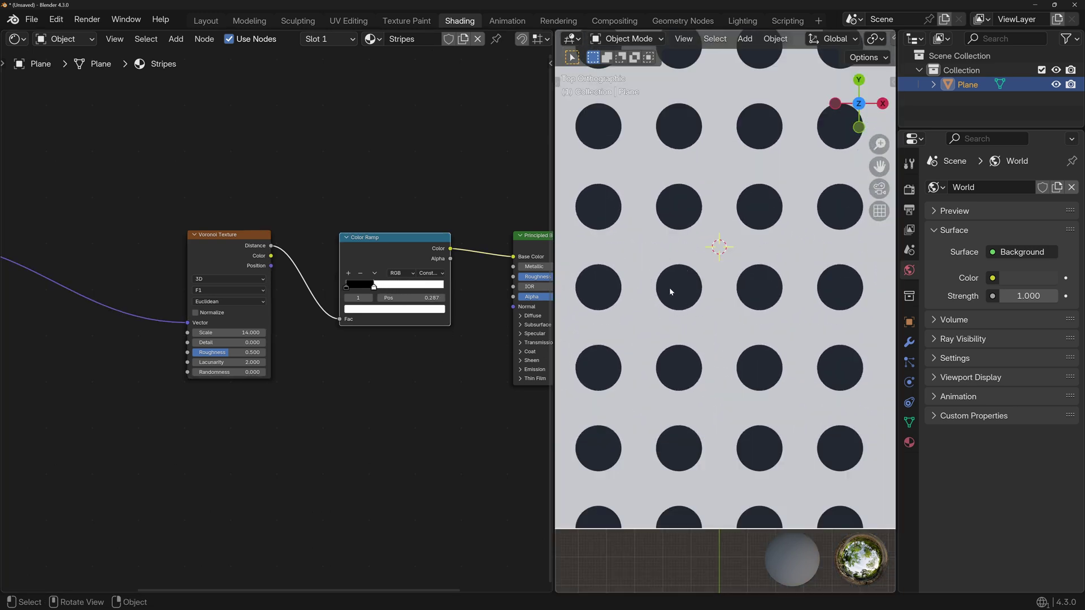
scroll(486, 287, "up", 2)
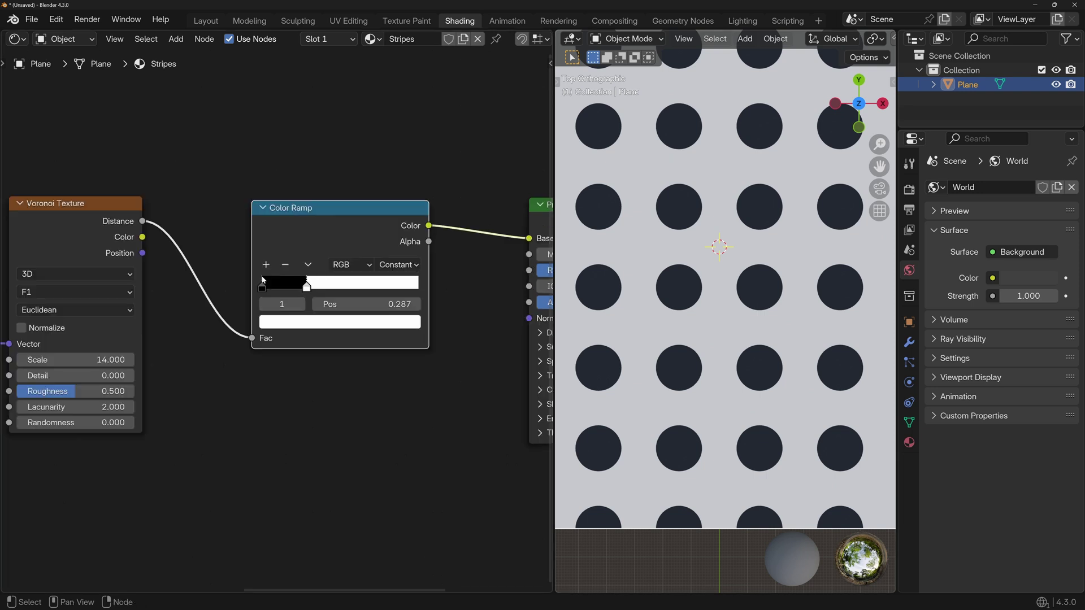
left_click(266, 265)
mouse_move(307, 287)
left_mouse_down()
mouse_move(278, 287)
mouse_move(313, 290)
mouse_move(287, 289)
mouse_move(300, 293)
left_mouse_up()
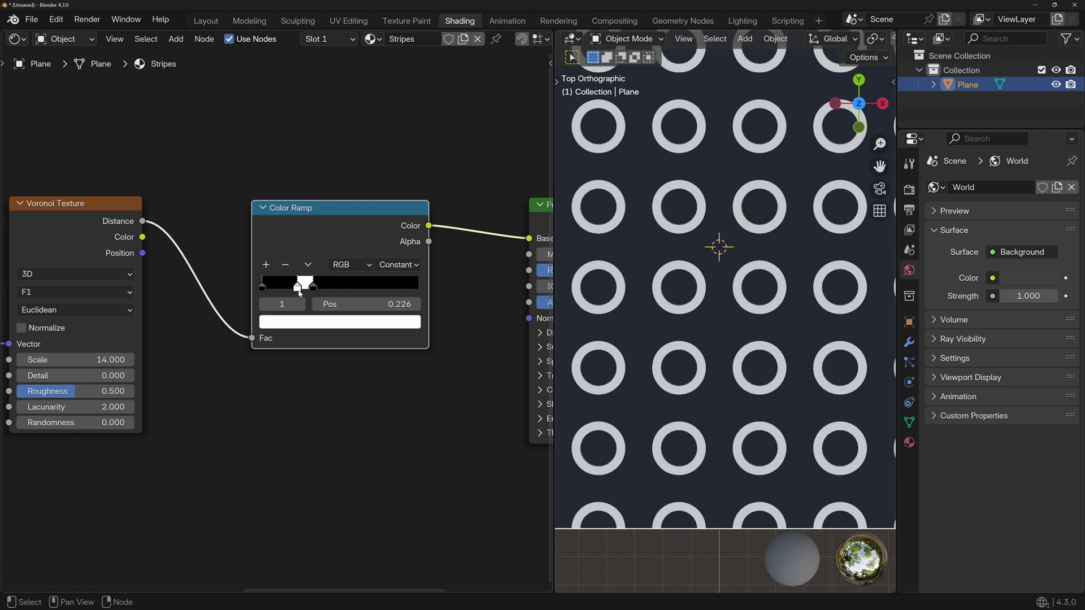
scroll(771, 394, "down", 5)
scroll(771, 394, "up", 5)
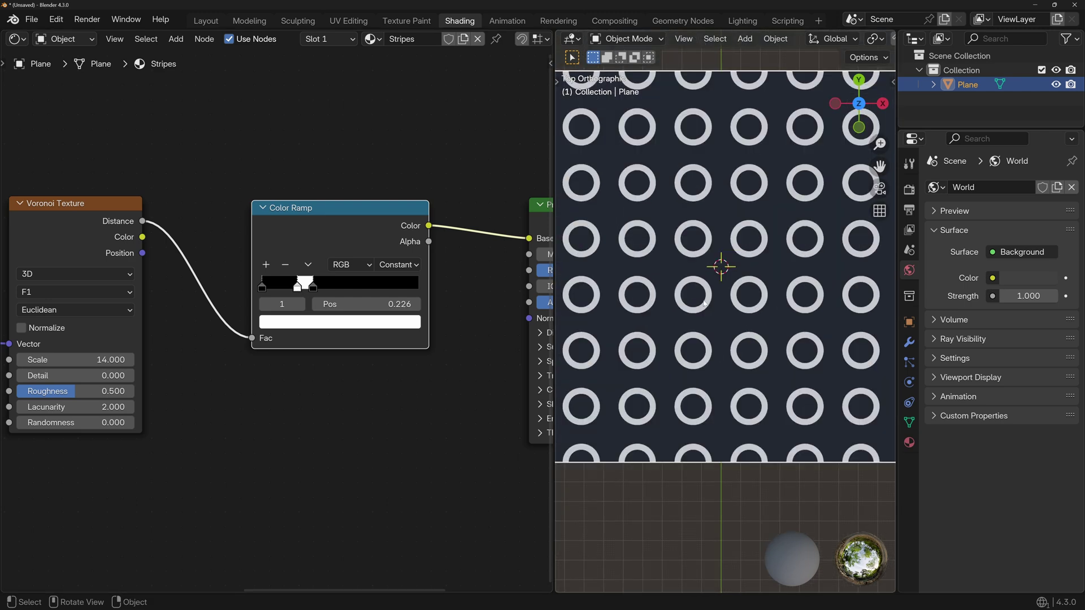
- Try adding and rearranging more Color Ramp stops to create additional concentric rings
left_click(266, 268)
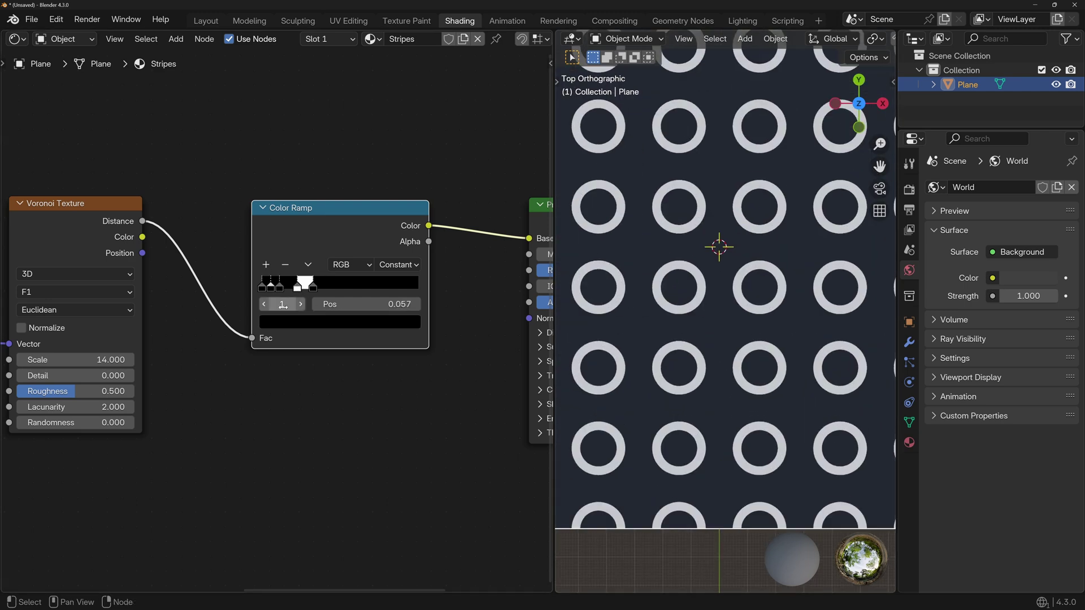
left_click(290, 322)
left_click_drag(279, 287, 327, 287)
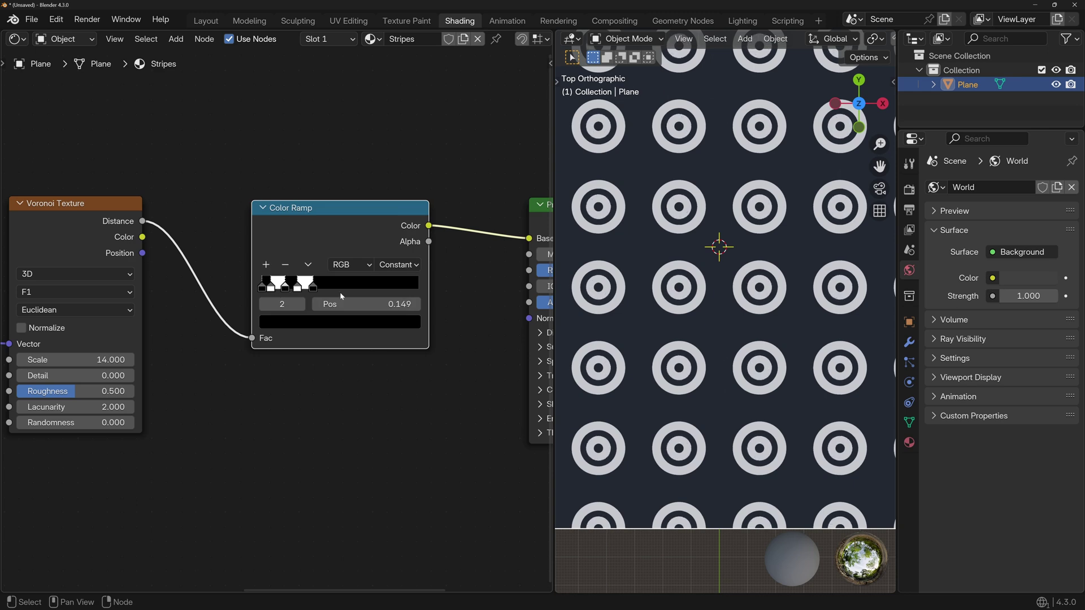
left_click_drag(301, 287, 318, 291)
- Reset the Color Ramp, set its interpolation to Constant and move the white stop to 0.387
key("BackSpace")
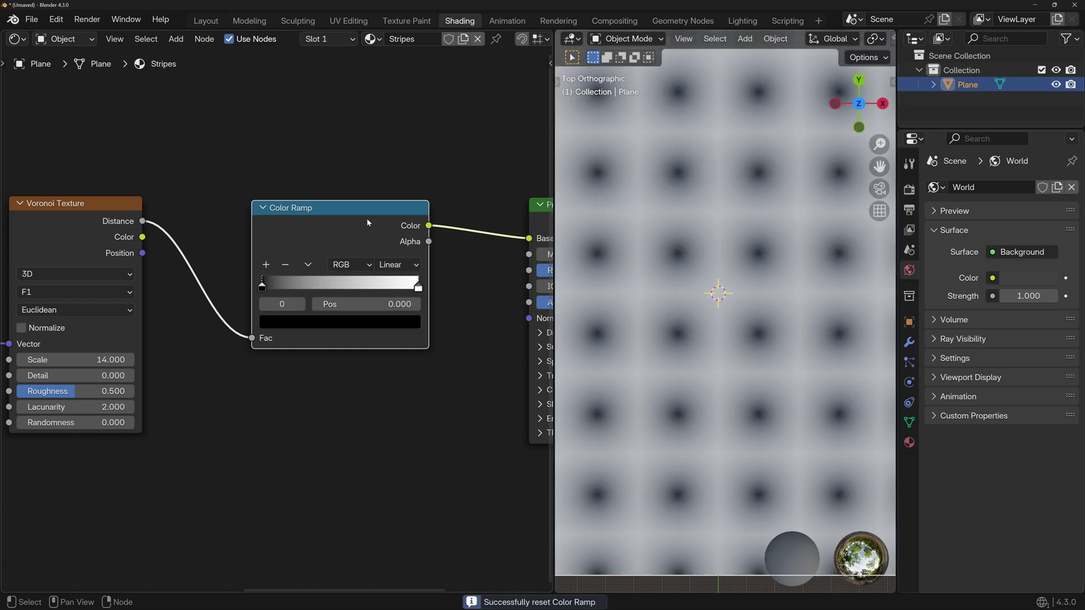
left_click(414, 265)
left_click(413, 351)
left_click(418, 287)
left_click_drag(419, 287, 322, 287)
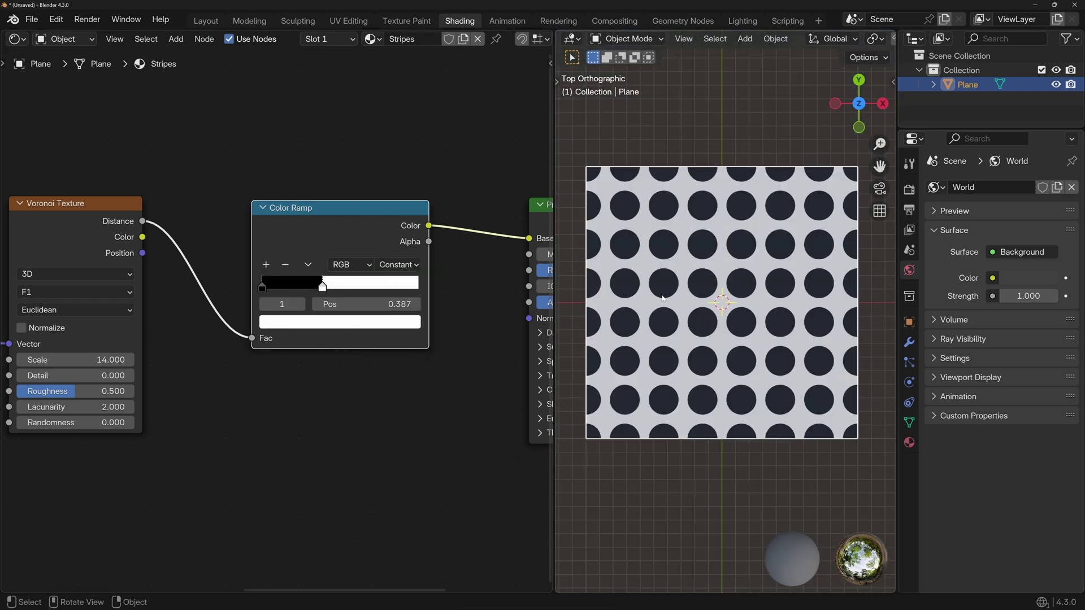
- Set the Color Ramp's white stop to 0.404 and the Voronoi Texture's scale to 72.4 for a dense dot grid
scroll(271, 404, "down", 3)
middle_click_drag(411, 383, 445, 384)
left_click_drag(146, 353, 476, 353)
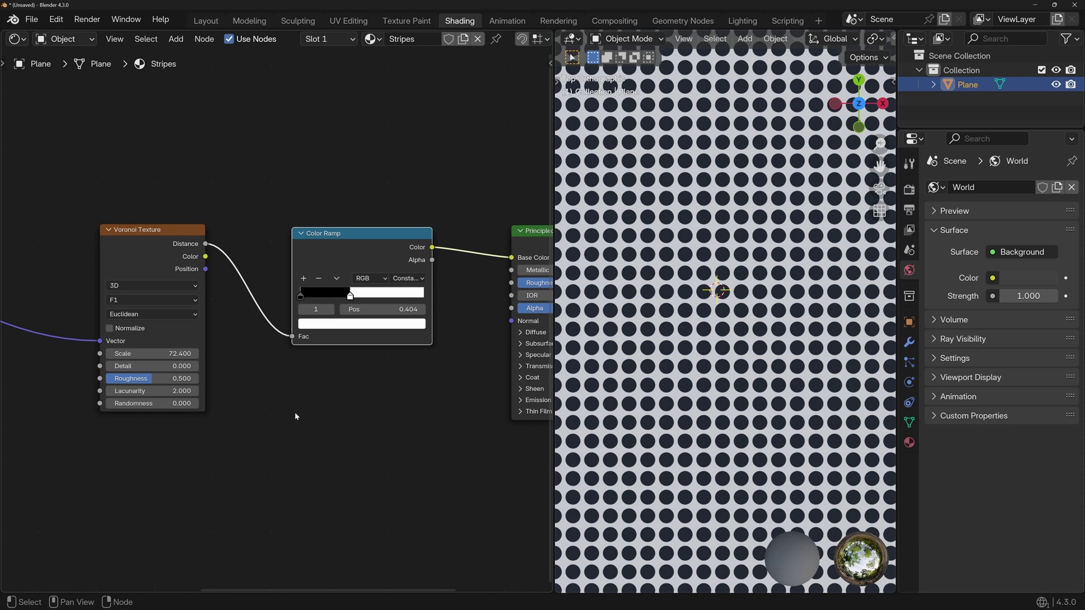
- Add a Gradient Texture below the Voronoi Texture and feed it from the same vector source
key("shift+a")
type("gradi")
key("Return")
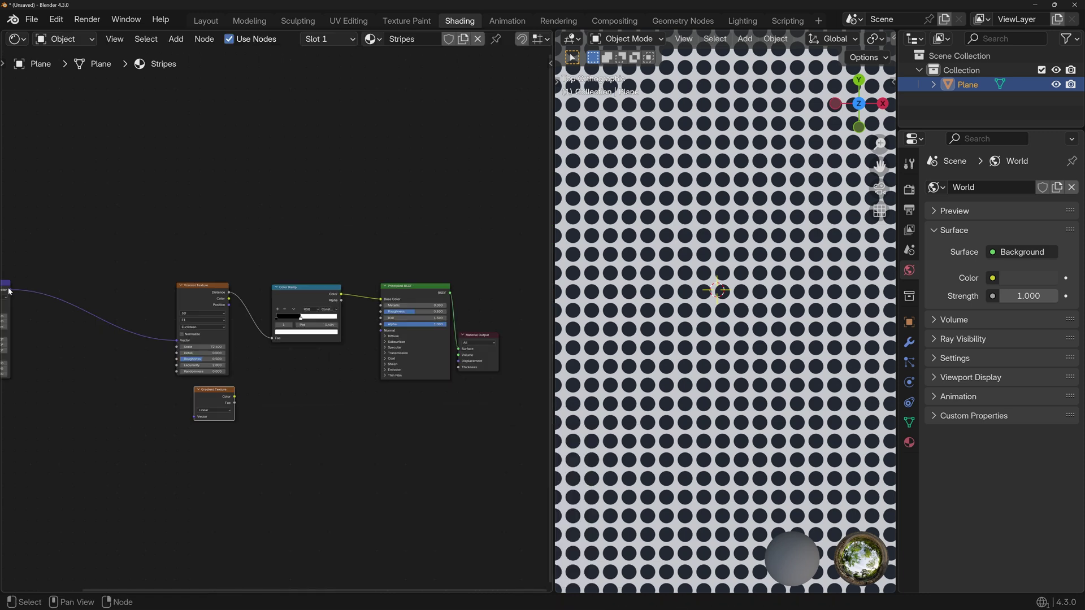
left_click_drag(9, 288, 196, 413)
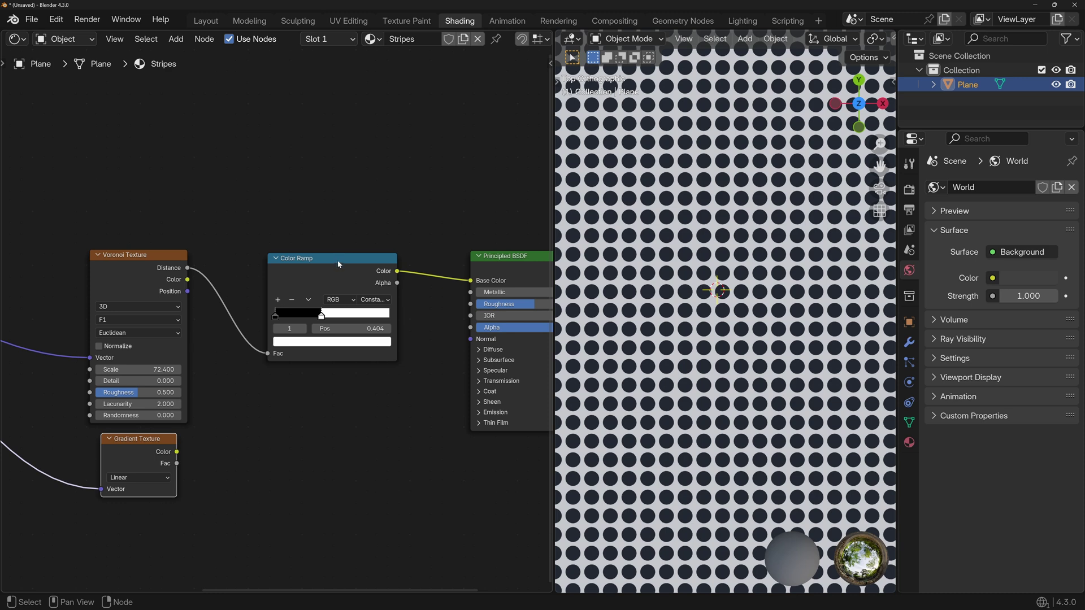
- Delete the Color Ramp and add a Map Range node between the Voronoi Texture and the Principled BSDF
left_click(337, 260)
left_click_drag(176, 451, 356, 328)
left_click(341, 270)
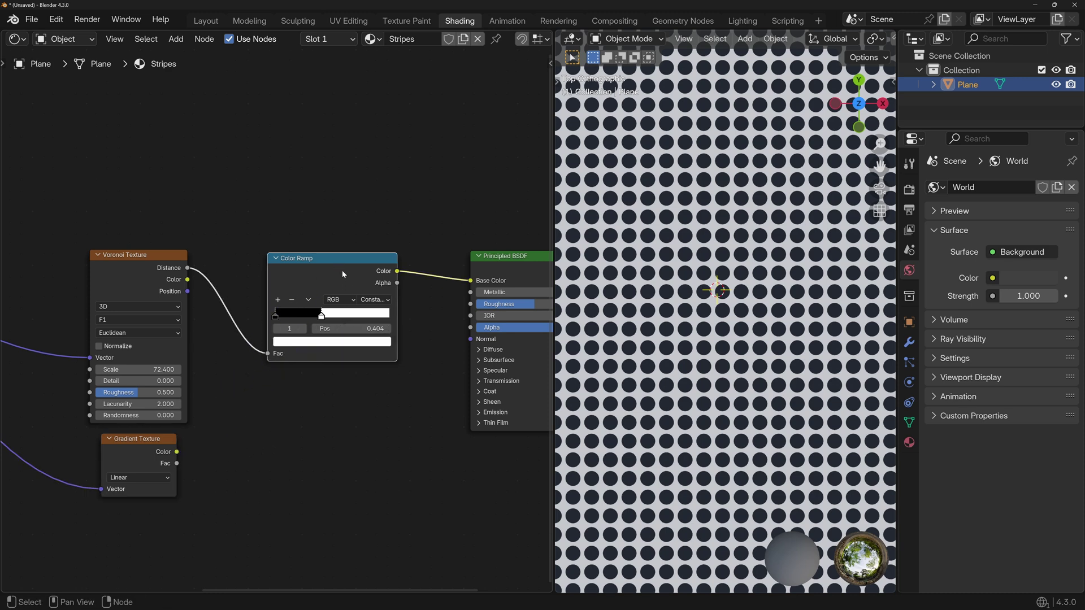
key("x")
key("shift+a")
type("map rang")
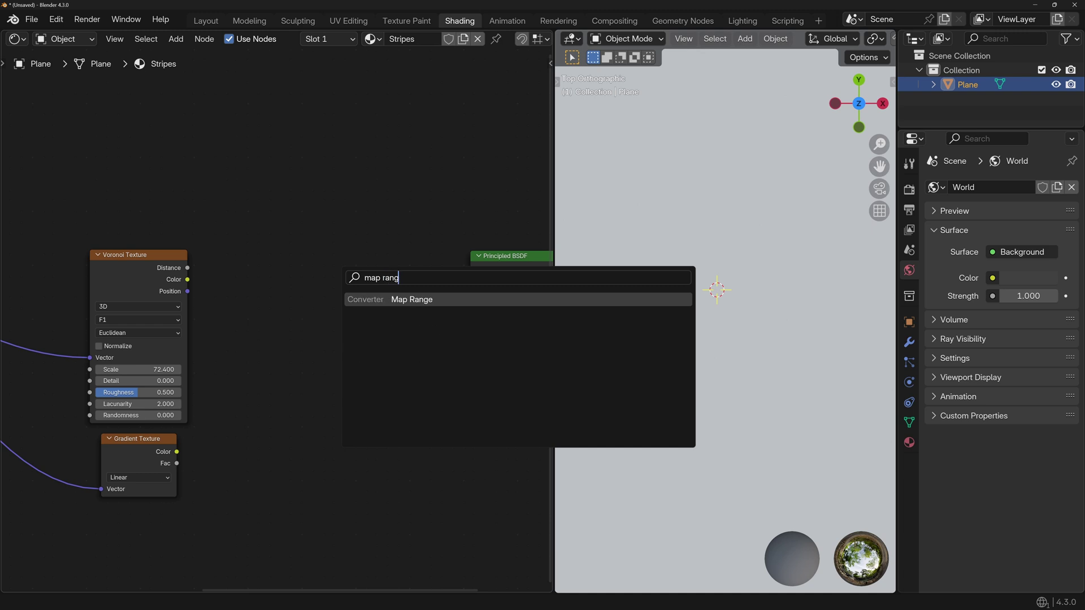
key("Return")
left_click(295, 266)
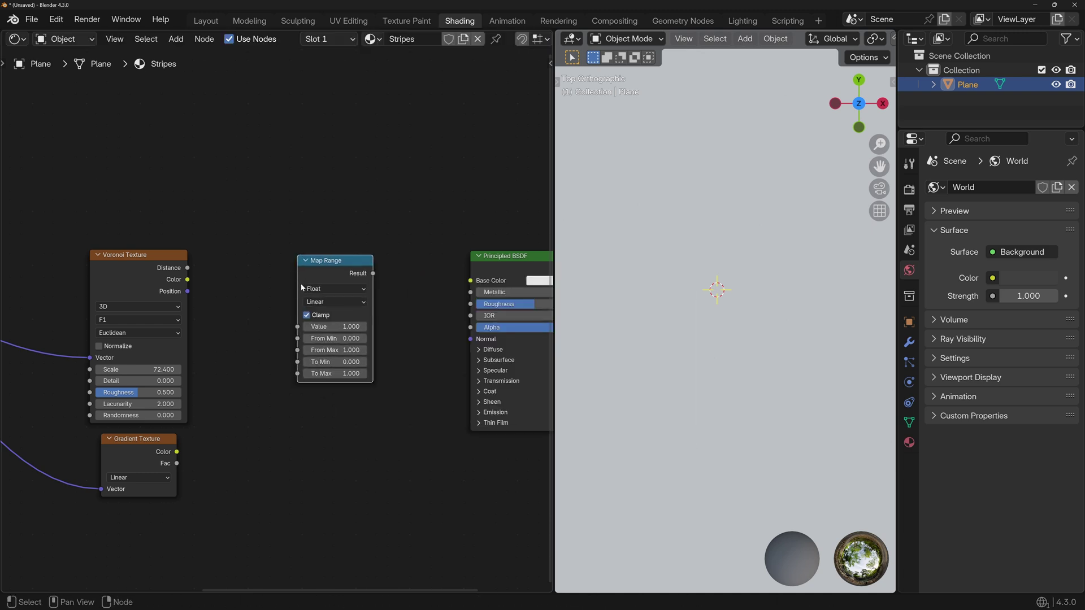
- Connect the Voronoi Distance to the Map Range's Value and its Result to the Principled BSDF's Base Color
left_click_drag(188, 269, 297, 326)
left_click_drag(372, 273, 469, 280)
scroll(710, 303, "up", 8)
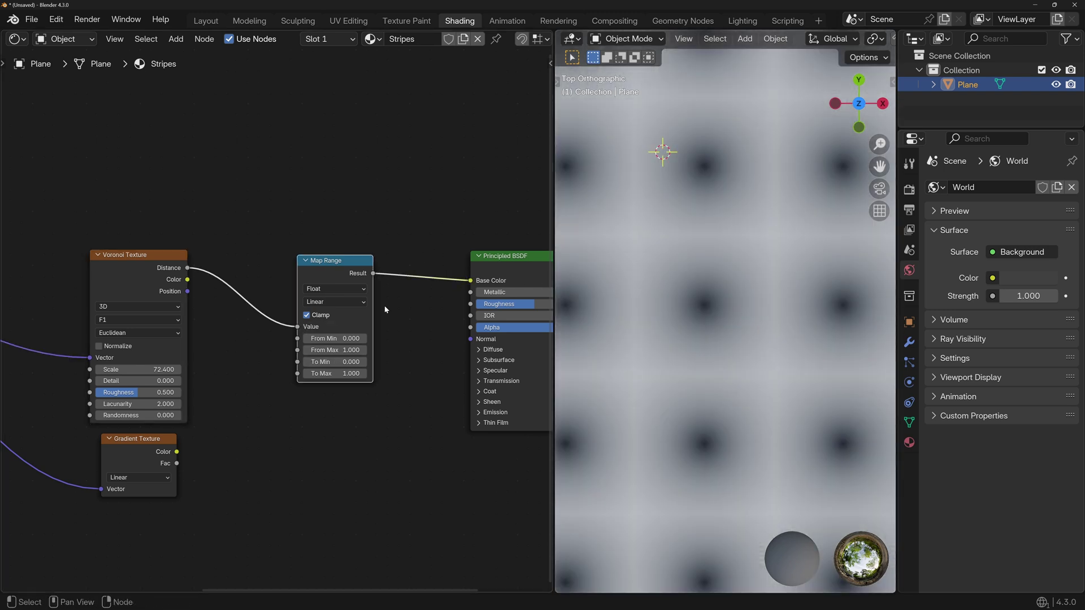
- Set the Map Range interpolation to Stepped Linear with 1 step for sharp-edged dots
left_click(335, 302)
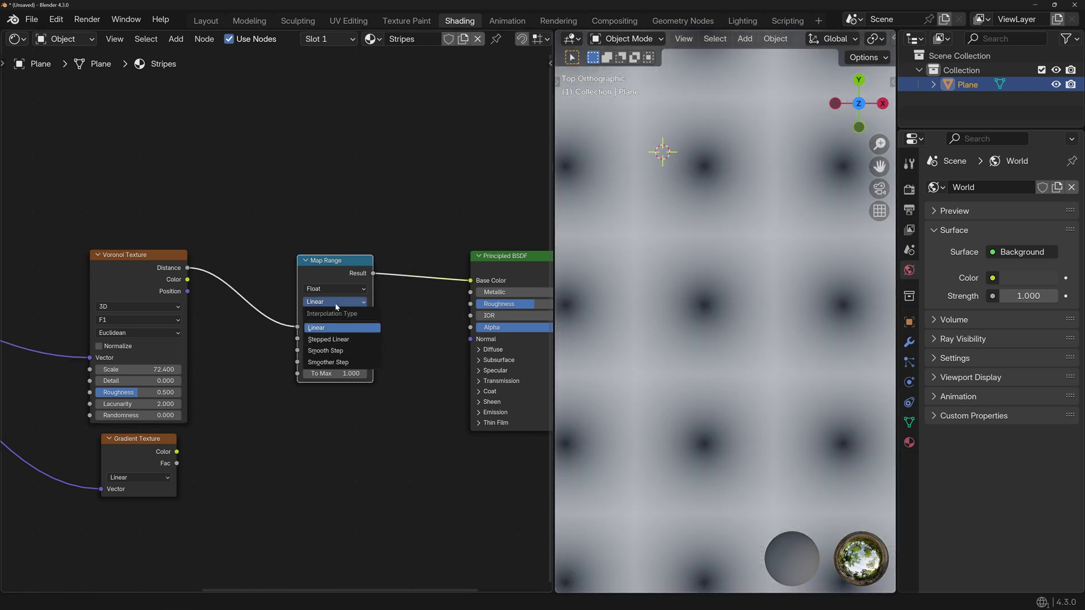
left_click(342, 338)
left_click(336, 386)
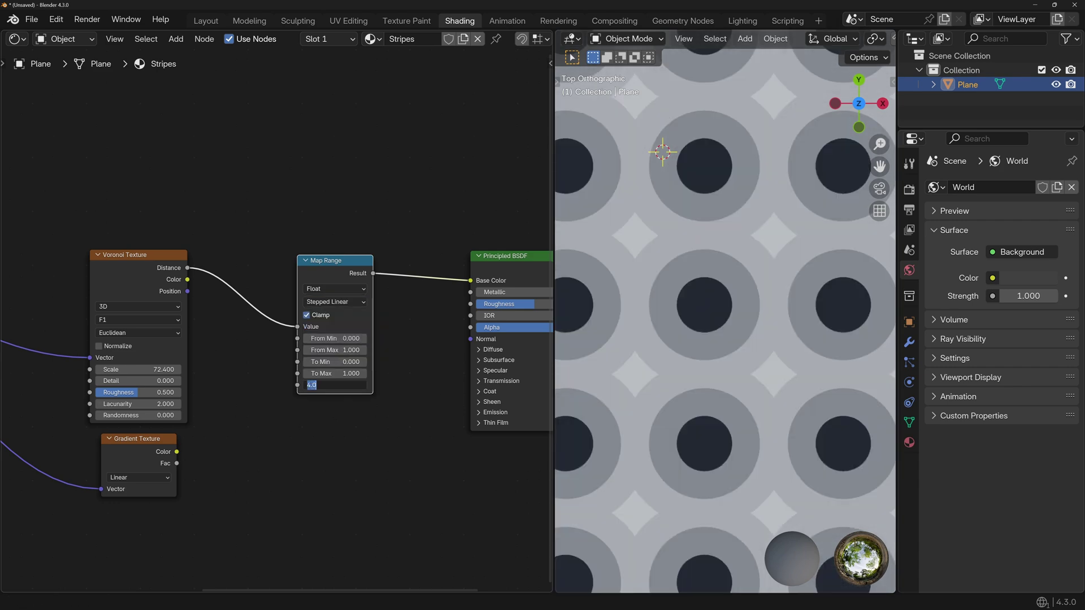
type("1")
key("Return")
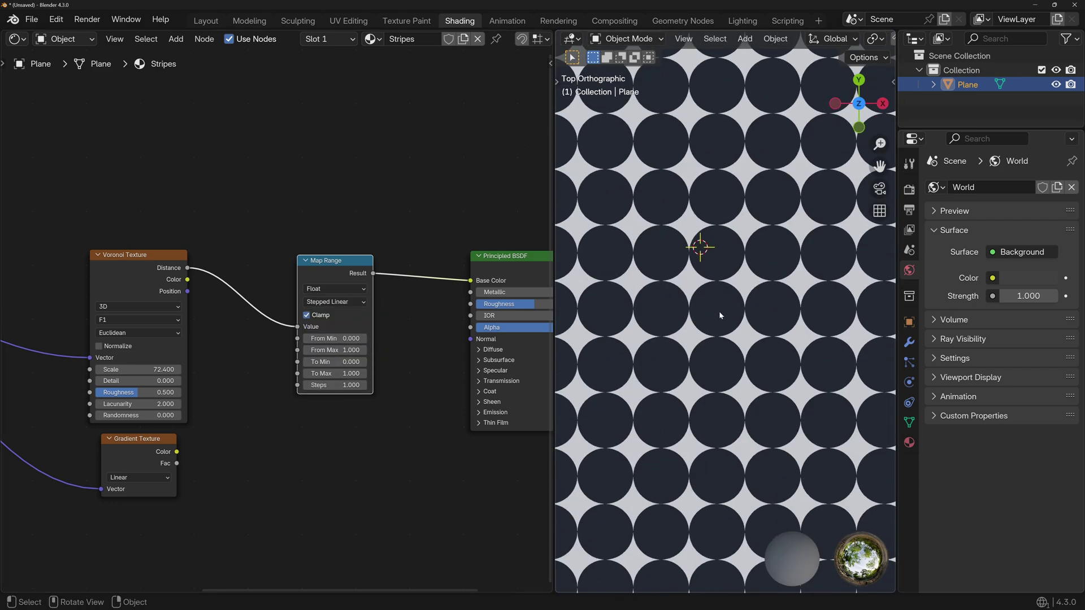
- Drive the Map Range's From Max with the Gradient Texture's Fac output to fade the dot size across the plane
left_click_drag(335, 350, 314, 350)
key("ctrl+z")
key("g")
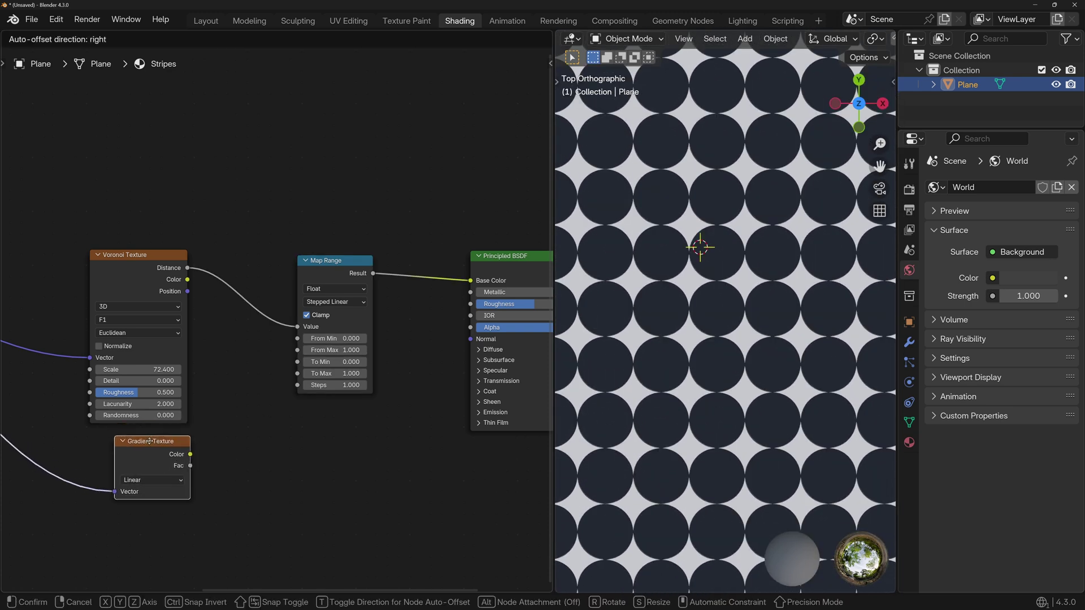
left_click(137, 430)
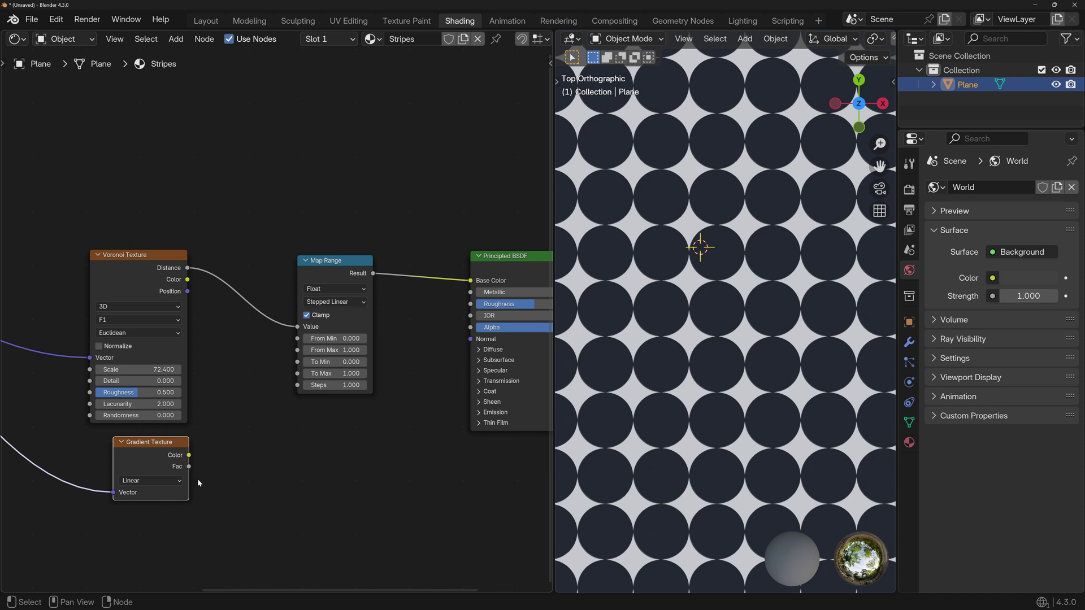
left_click_drag(190, 468, 216, 449)
left_click_drag(238, 408, 295, 351)
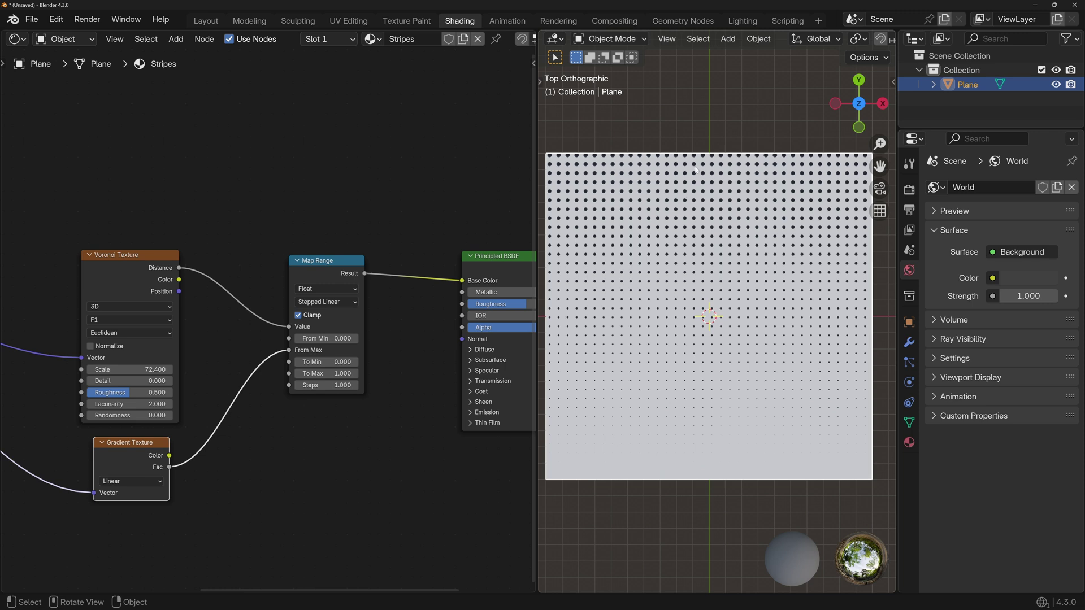
- Insert a second Map Range node between the Gradient Texture's Fac output and the first Map Range's From Max
key("shift+a")
type("map ran")
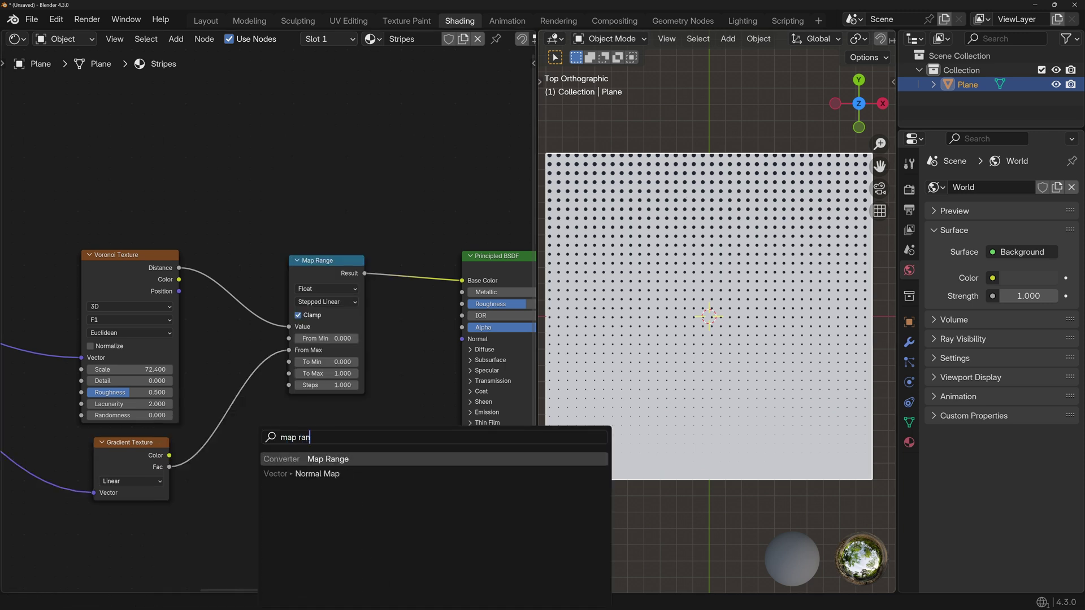
key("Return")
left_click(282, 505)
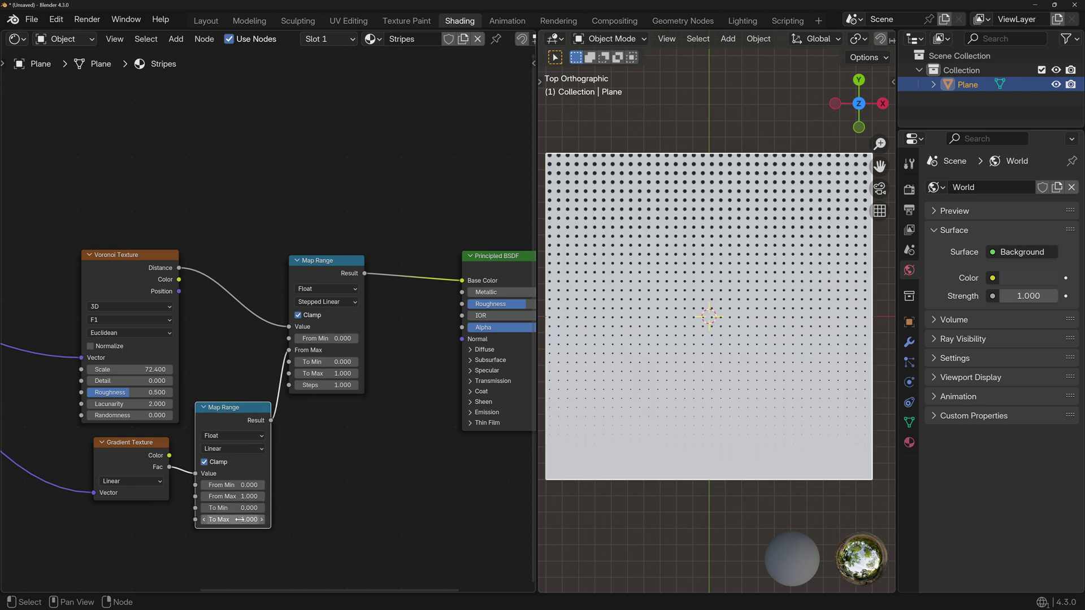
- Set the second Map Range's To Max to 2.5 and the Voronoi scale to 107.5 for a finer halftone gradient
left_click_drag(231, 520, 280, 520)
scroll(690, 150, "up", 6)
middle_click_drag(703, 154, 743, 453, "shift")
left_click_drag(260, 519, 281, 520)
scroll(688, 397, "down", 4)
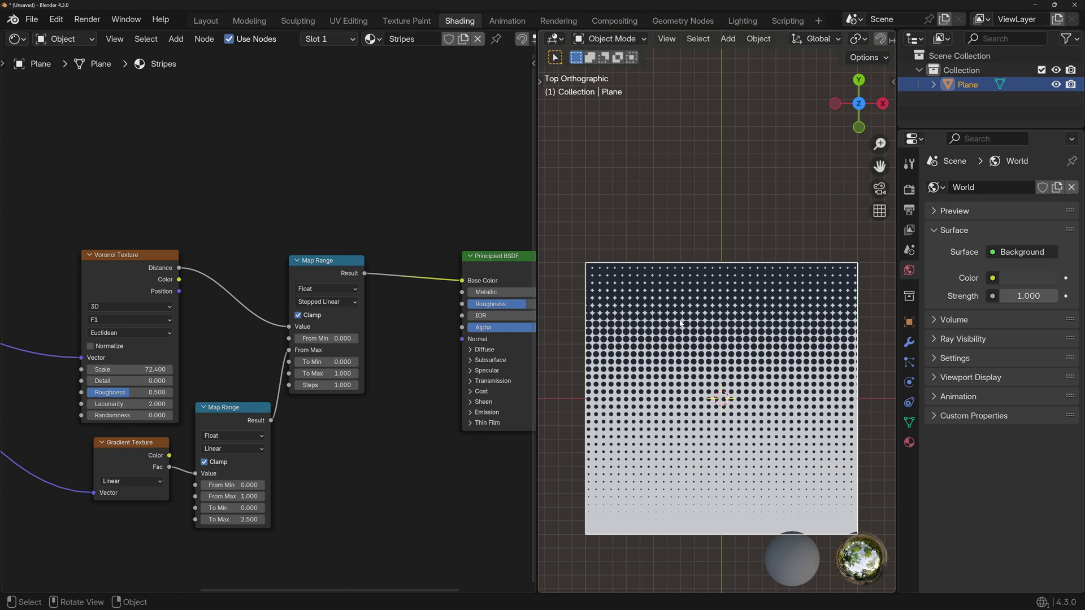
left_click_drag(120, 370, 378, 440)
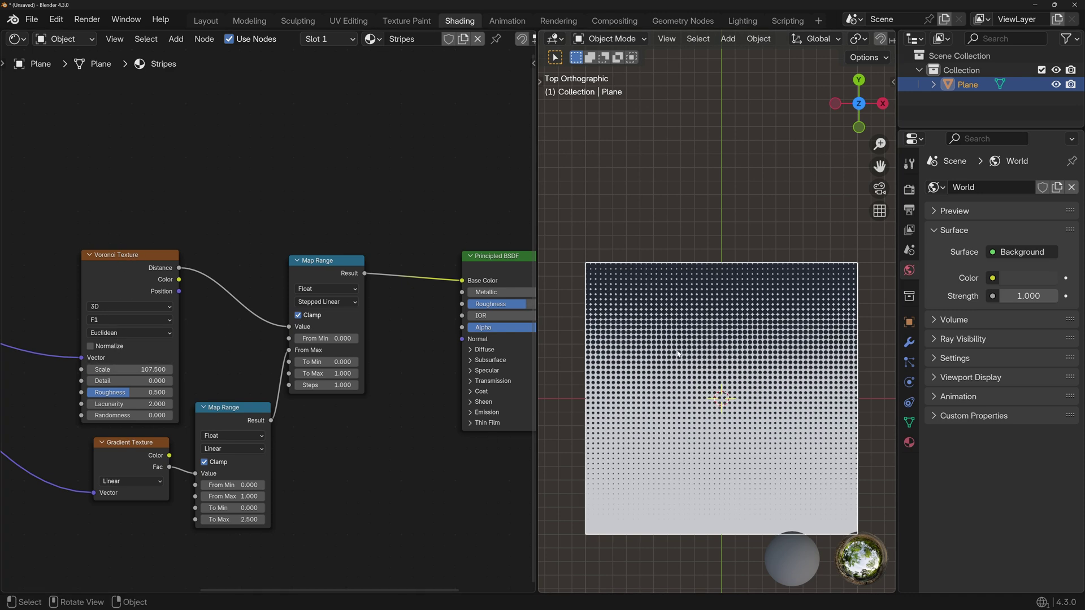
- Delete the Gradient Texture and add a Noise Texture in its place
middle_click_drag(487, 328, 606, 247)
left_click(252, 368)
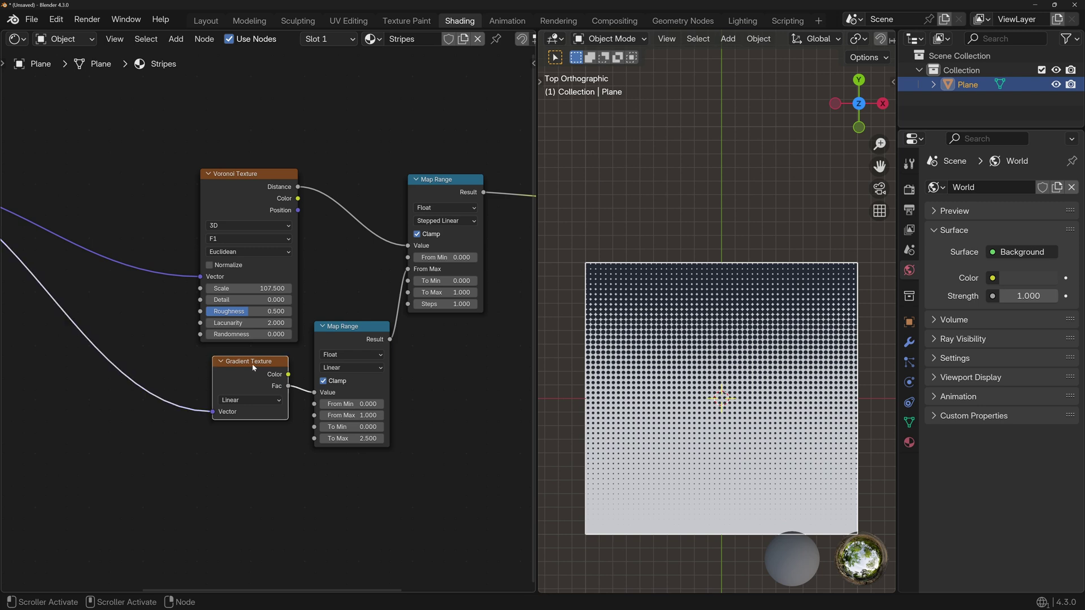
key("x")
key("shift+a")
type("noise")
key("Return")
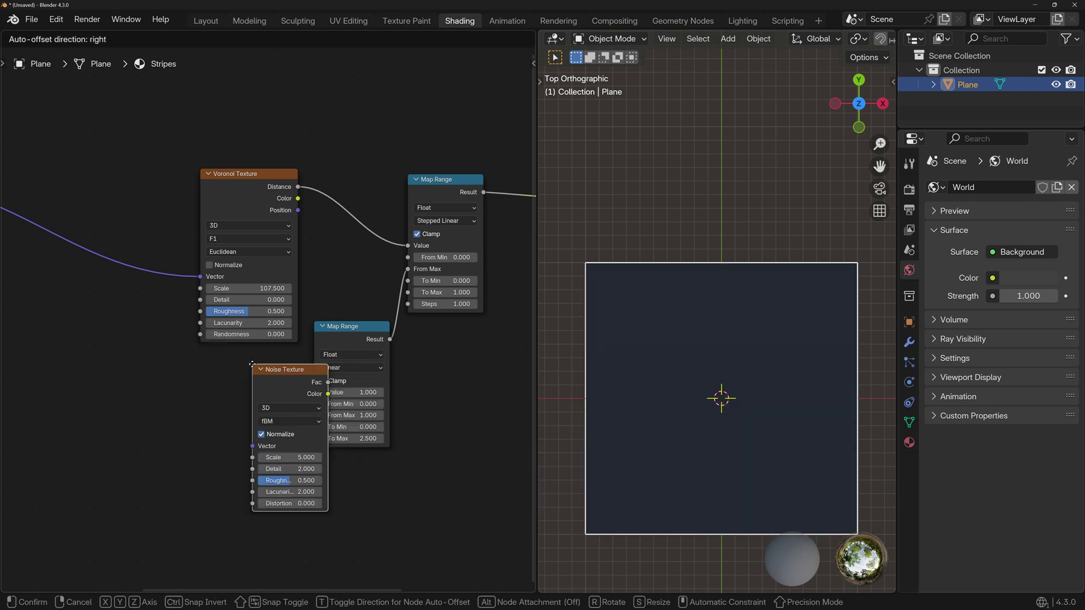
left_click(195, 374)
- Link the Noise Texture to the shared vector source and connect its Fac output to the second Map Range's Value
scroll(49, 233, "down", 2)
left_click_drag(31, 234, 318, 399)
scroll(249, 400, "up", 6)
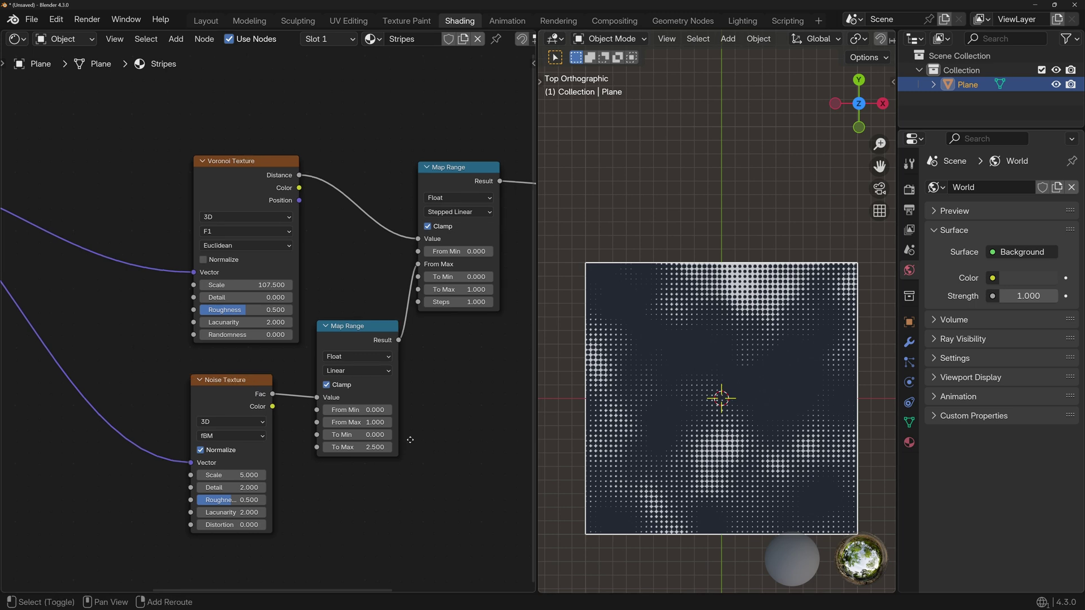
- Set the Noise Texture's scale to 9.03, the Voronoi scale to 110.6 and the second Map Range's To Max to 2.04
scroll(412, 440, "up", 1)
left_click_drag(118, 465, 177, 464)
mouse_move(145, 224)
left_mouse_down()
mouse_move(130, 225)
mouse_move(148, 225)
left_mouse_up()
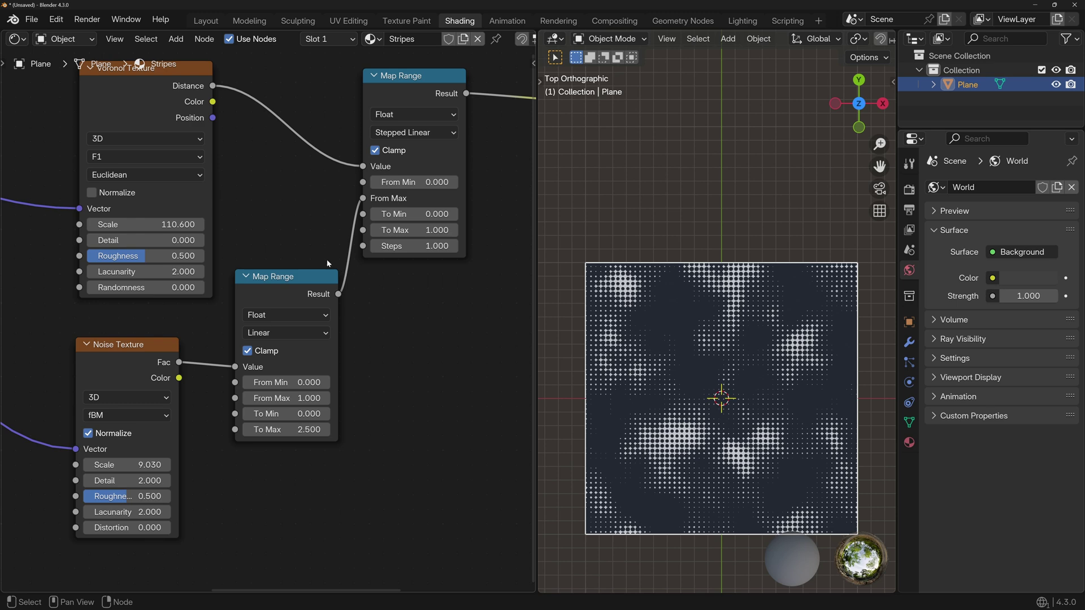
left_click_drag(288, 429, 265, 429)
scroll(767, 410, "down", 5)
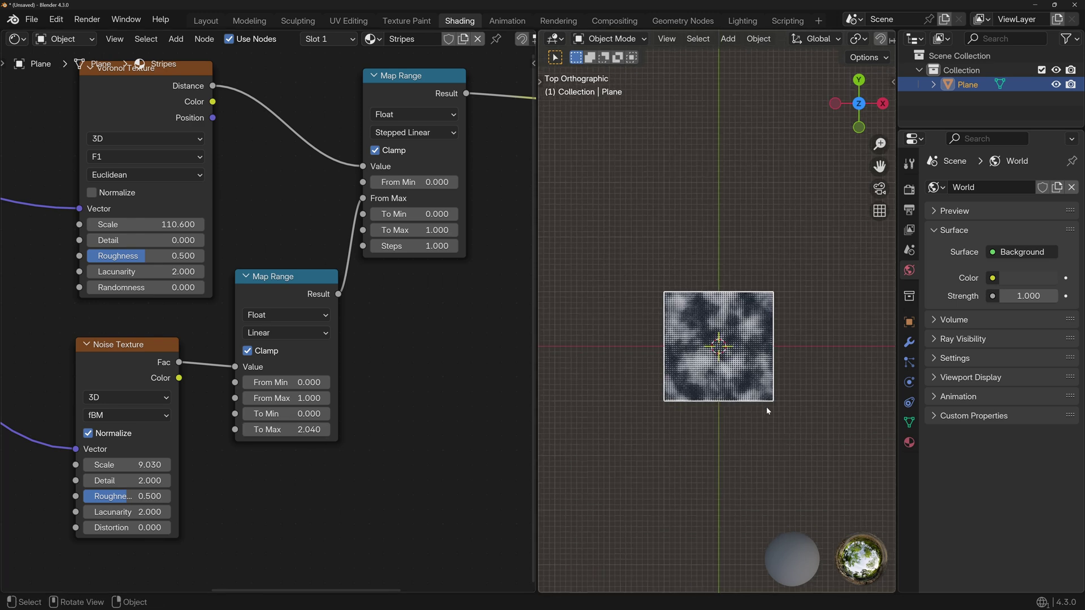